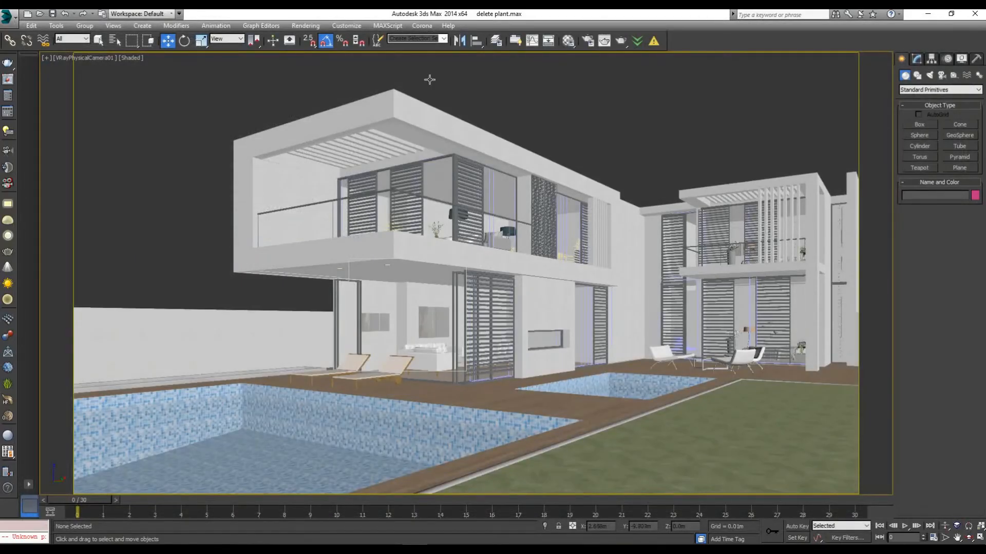
# Step: Run the conversor_v1.24.mse script, convert the whole scene's materials to Scanline, and close the resulting report
pyautogui.click(388, 25)
pyautogui.click(397, 62)
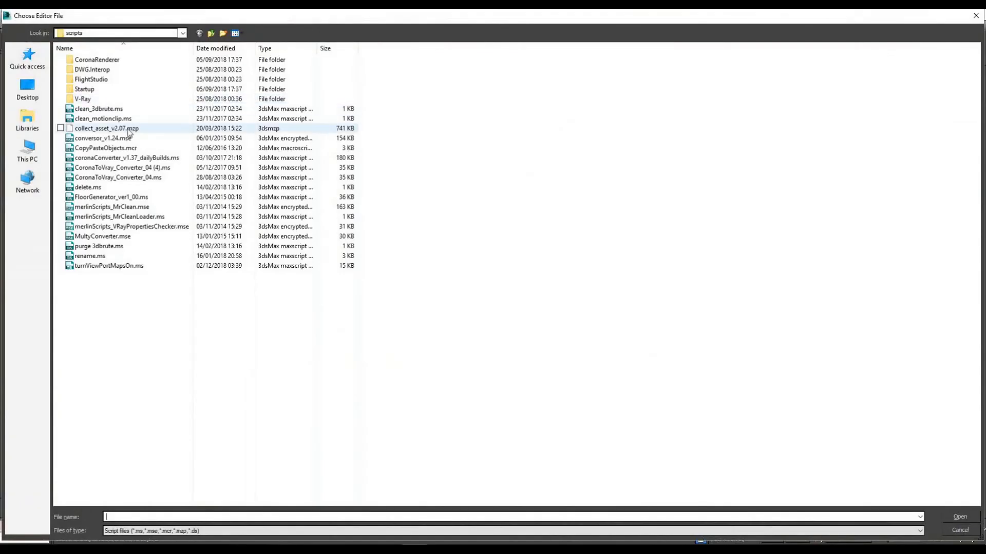
pyautogui.doubleClick(123, 134)
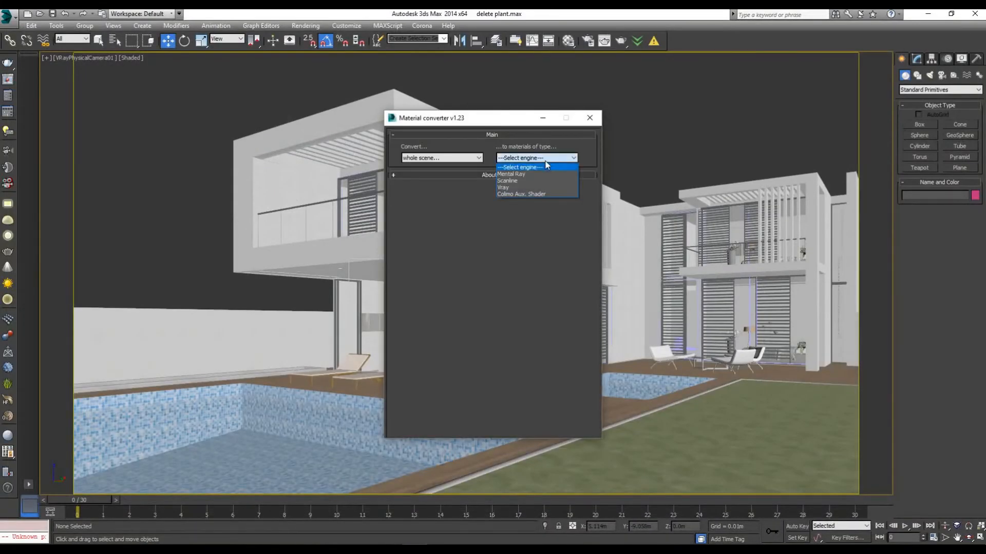
pyautogui.click(508, 181)
pyautogui.click(510, 265)
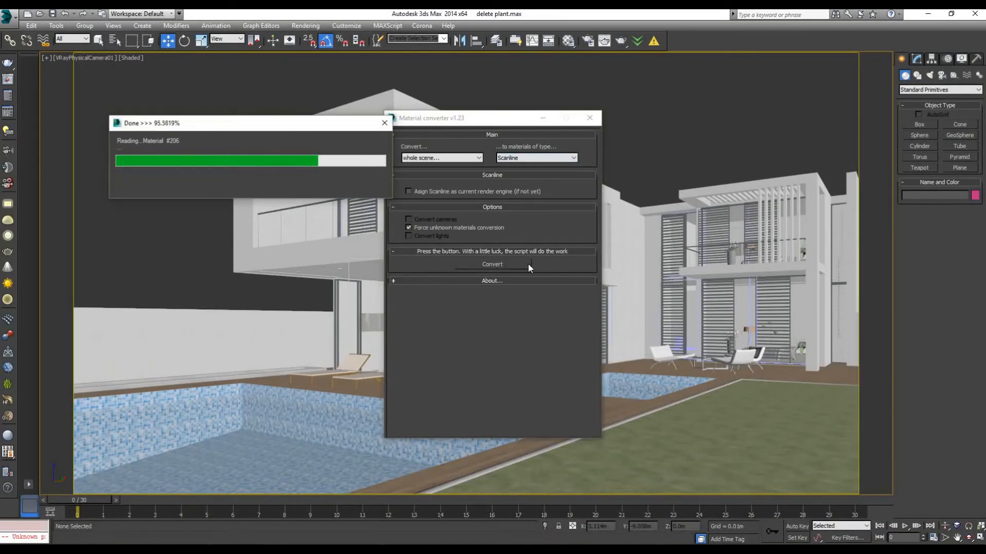
pyautogui.click(515, 318)
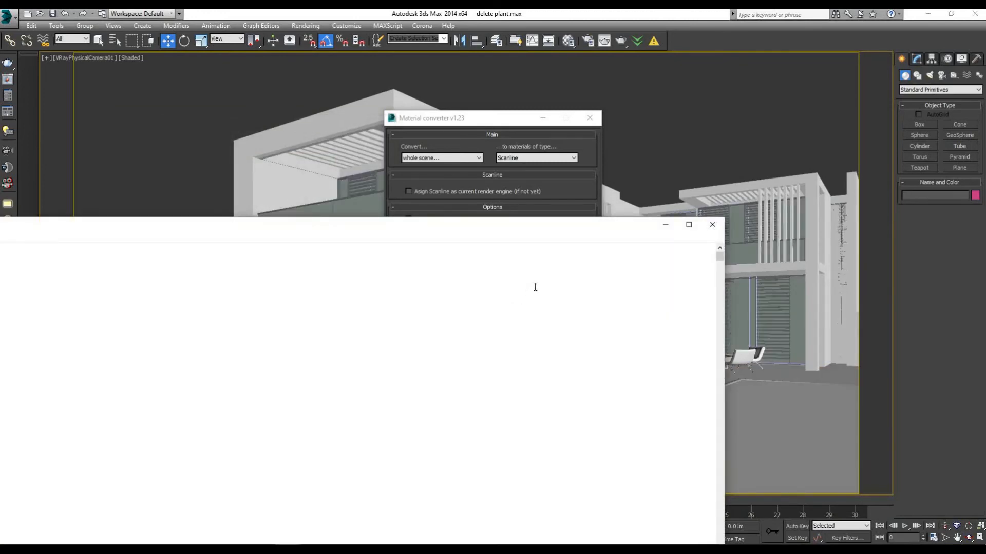
pyautogui.moveTo(648, 235); pyautogui.dragTo(310, 231)
pyautogui.click(640, 227)
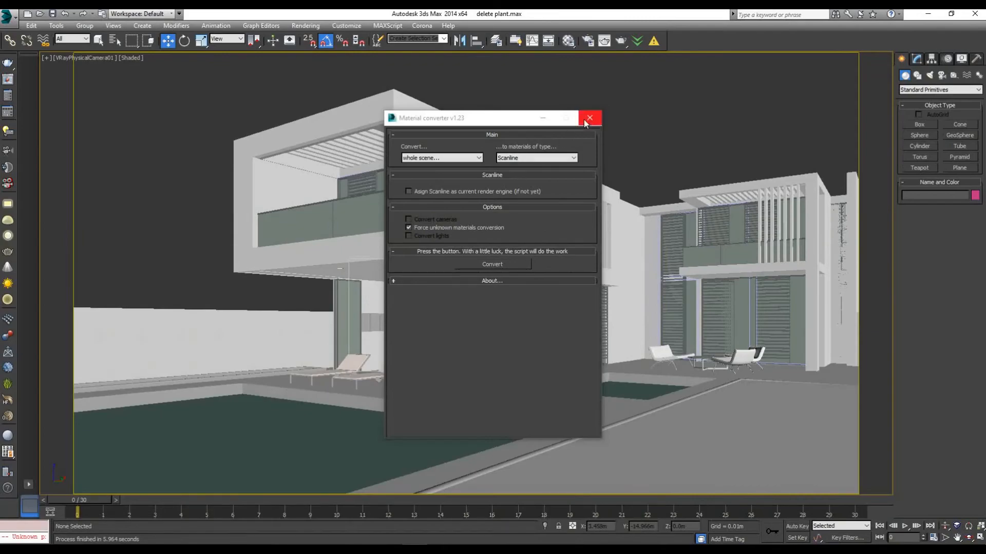
# Step: Run the turnViewPortMapsOn.ms script and turn on the diffuse maps in the viewport for all objects
pyautogui.click(388, 25)
pyautogui.click(395, 59)
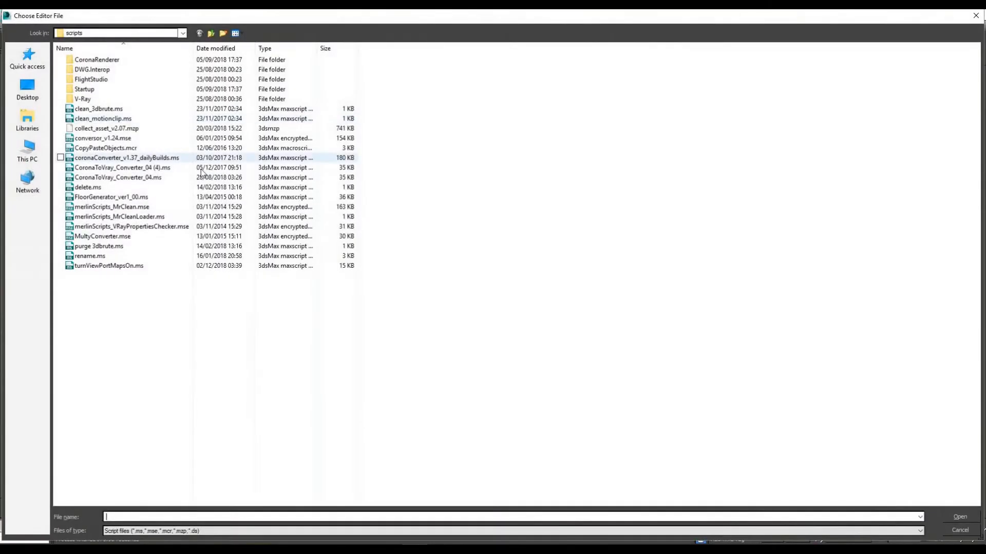
pyautogui.doubleClick(109, 266)
pyautogui.click(457, 275)
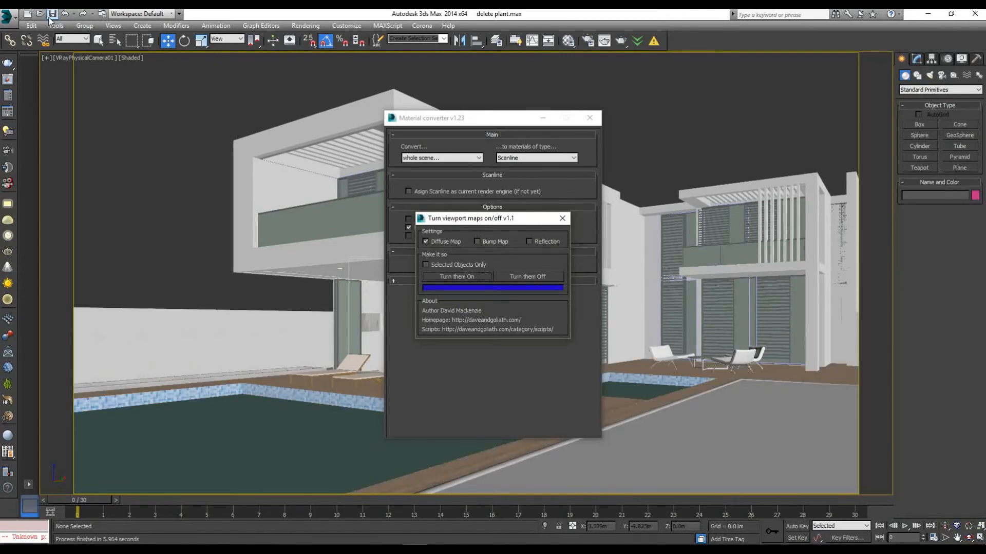
# Step: Save the scene as a new file named mete.max and clear the leftover windows from the viewport
pyautogui.click(8, 16)
pyautogui.click(25, 135)
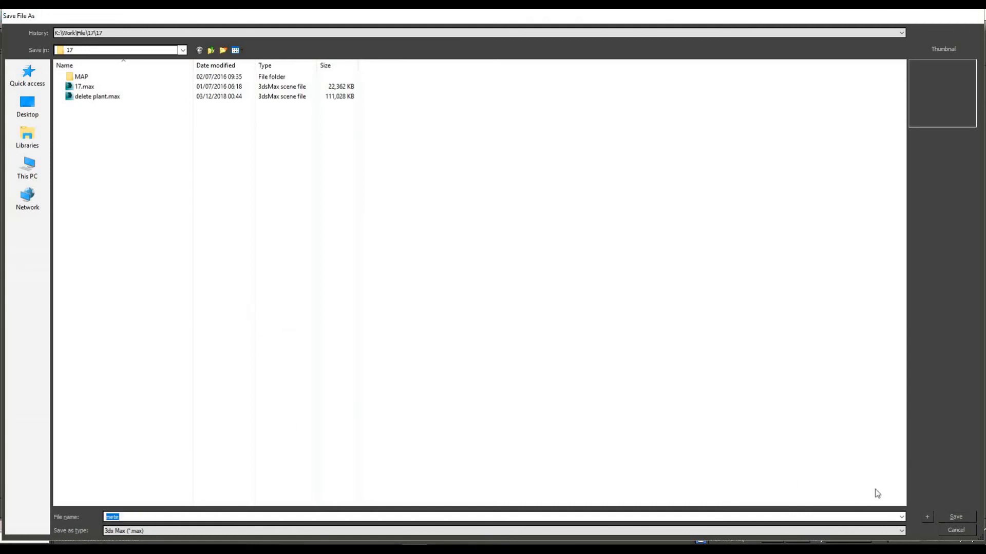
pyautogui.press('Return')
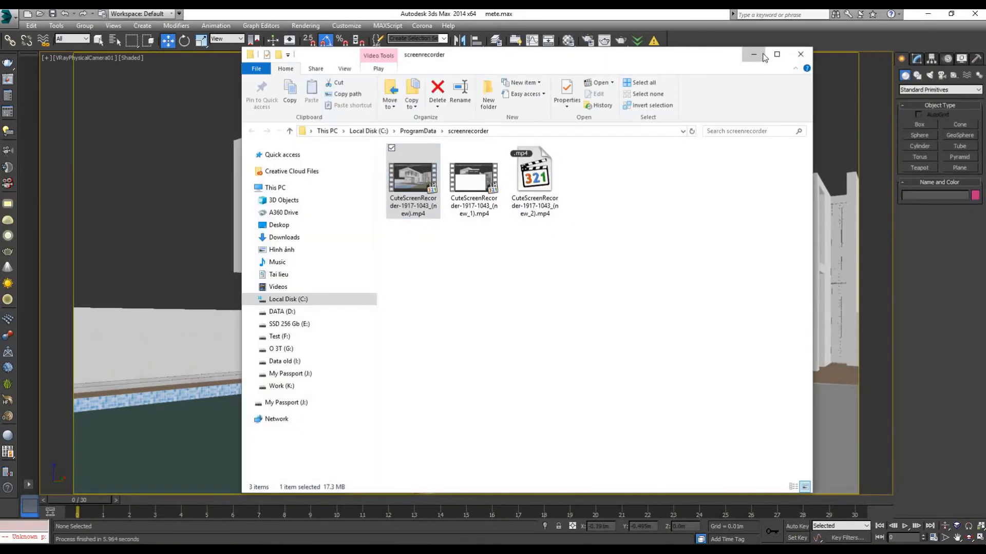
pyautogui.click(764, 56)
pyautogui.click(543, 118)
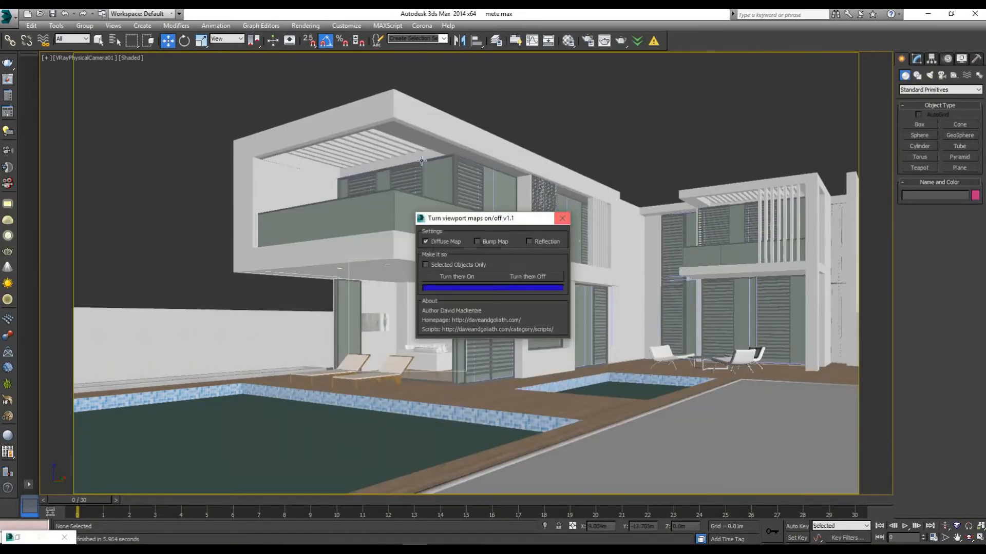
# Step: Start exporting the scene in Autodesk FBX format, then create and open a new folder in E:\Lumion 8.0\Youtube
pyautogui.click(11, 16)
pyautogui.click(52, 150)
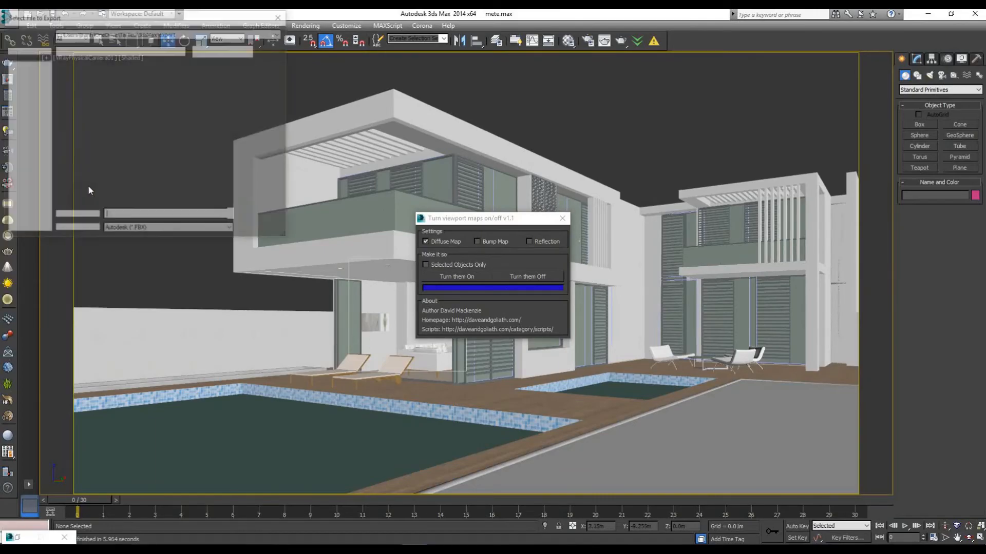
pyautogui.click(179, 34)
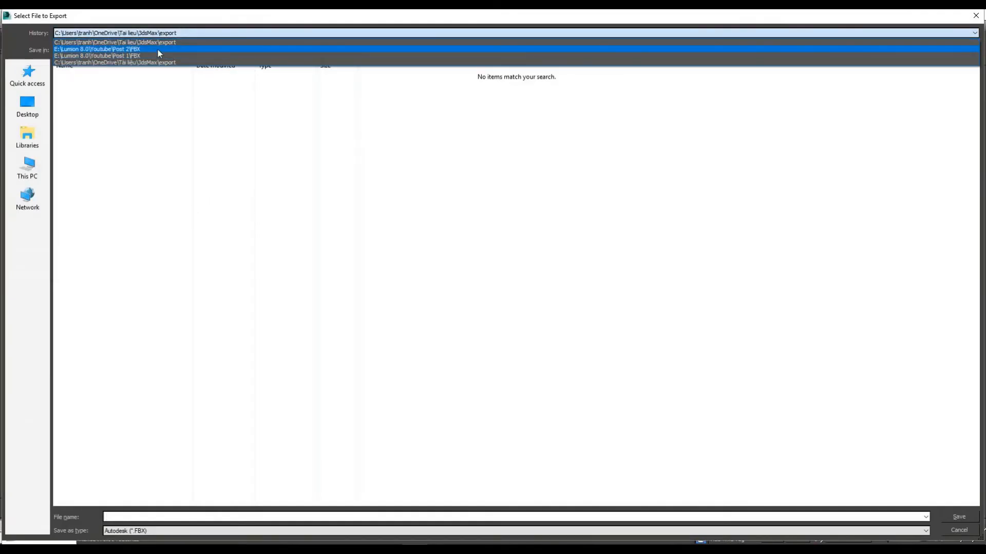
pyautogui.click(158, 49)
pyautogui.click(210, 51)
pyautogui.rightClick(140, 147)
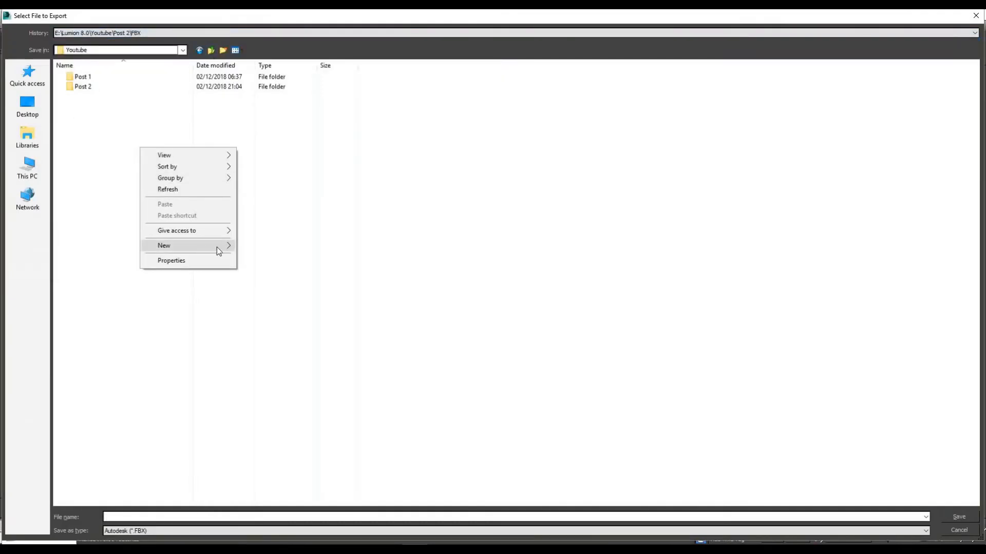
pyautogui.moveTo(216, 248)
pyautogui.click(272, 243)
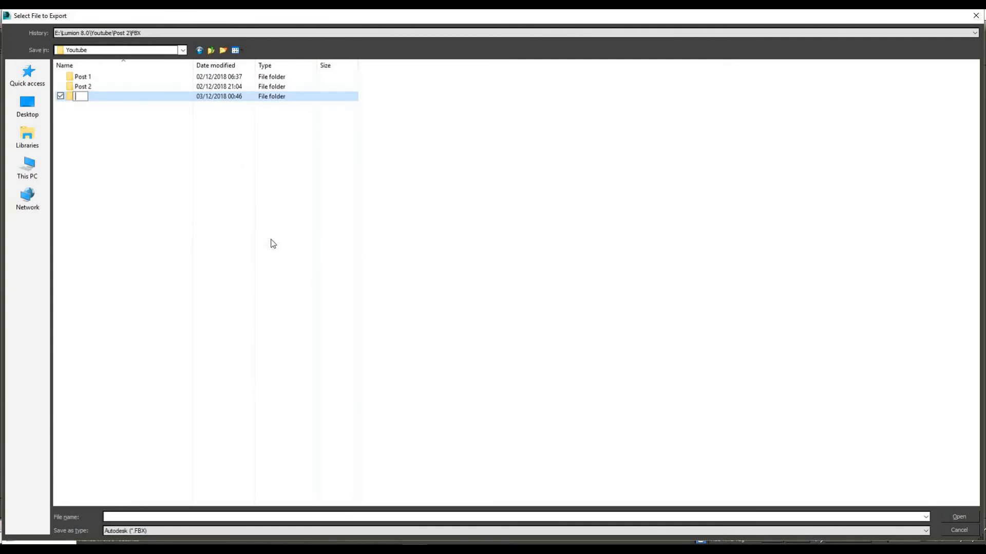
pyautogui.doubleClick(106, 98)
# Step: Create a subfolder named FBX inside the new folder and export the scene into it as FBX file 17
pyautogui.rightClick(110, 107)
pyautogui.moveTo(135, 214)
pyautogui.click(242, 213)
pyautogui.write('FBX')
pyautogui.press('Return')
pyautogui.doubleClick(80, 77)
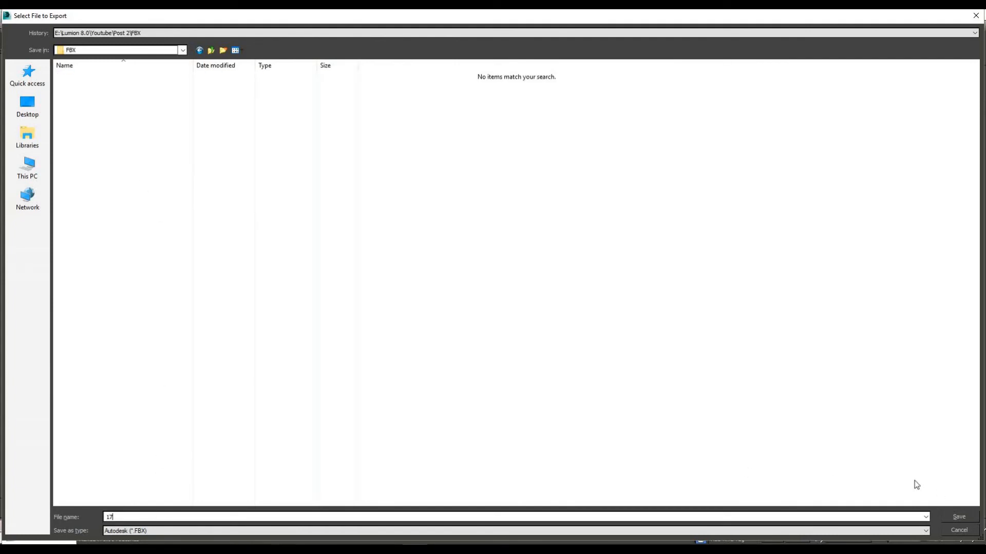
pyautogui.click(958, 517)
pyautogui.click(587, 408)
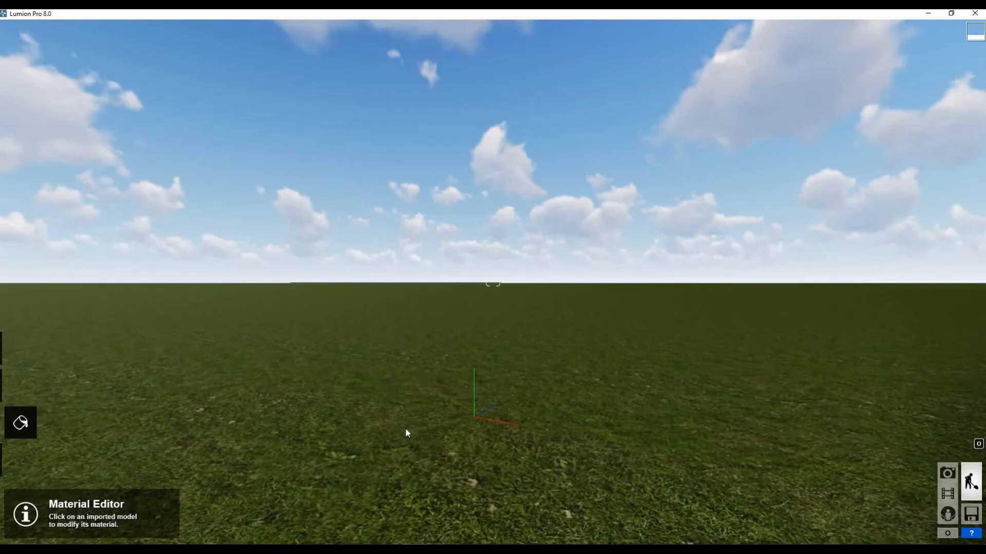
# Step: Switch to Lumion, choose model 17 from the Ex category of the Import Library, and place it on the grass
pyautogui.click(21, 462)
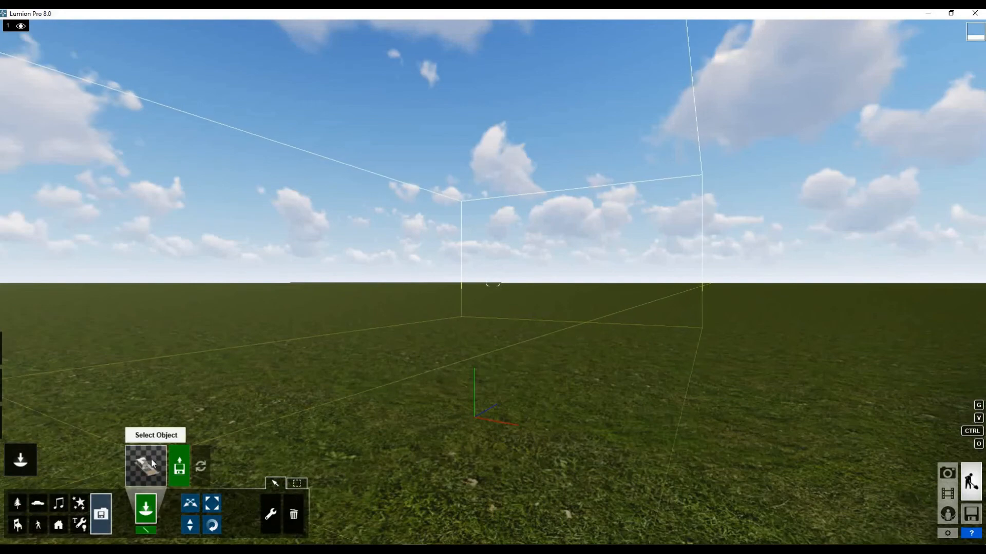
pyautogui.click(170, 466)
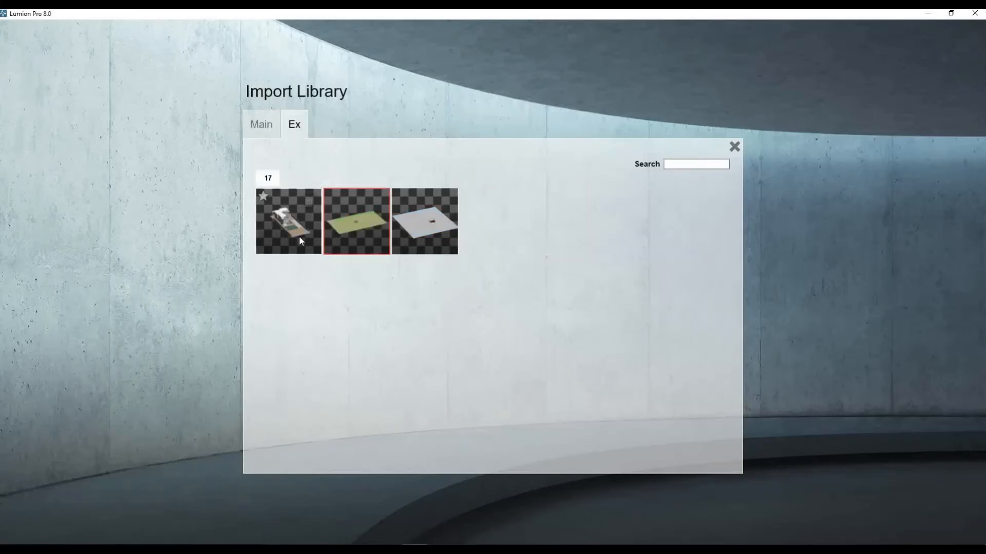
pyautogui.click(301, 233)
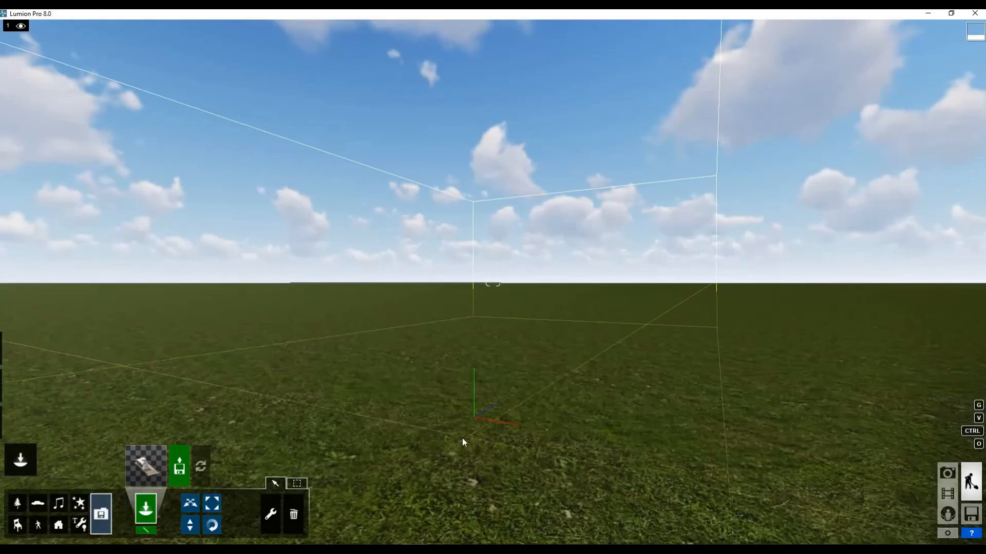
pyautogui.click(591, 379)
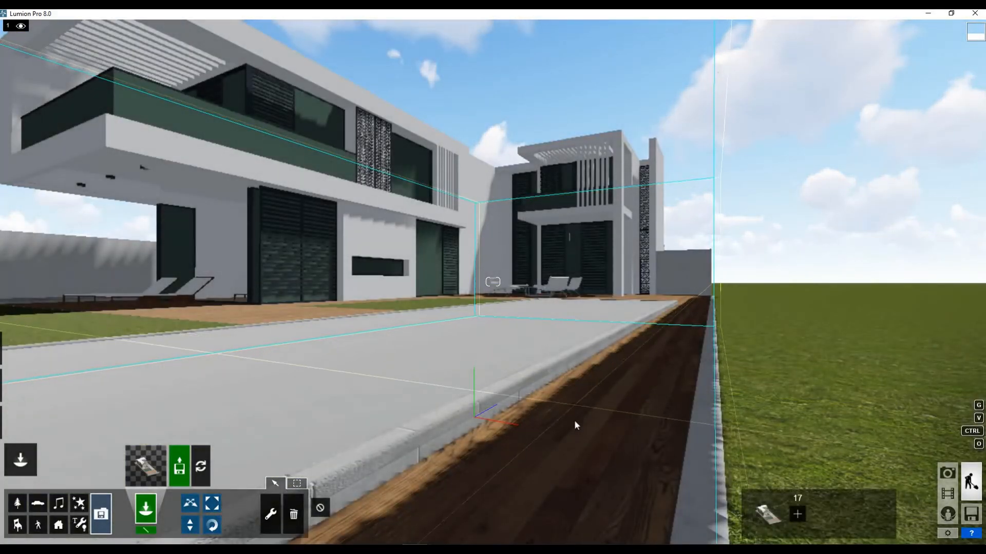
# Step: Raise the placed villa model above the terrain so grass no longer covers the pools and deck
pyautogui.press('w')
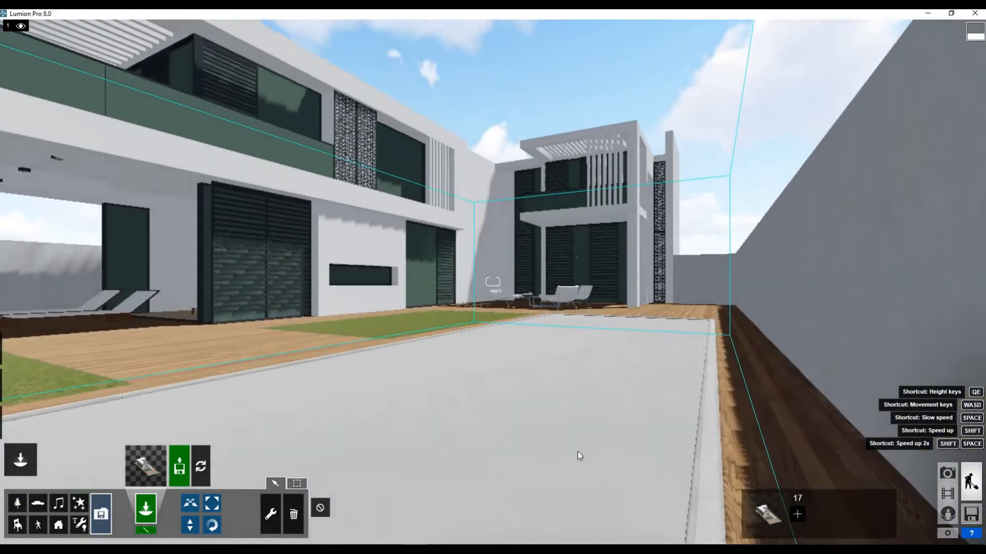
pyautogui.press('q')
pyautogui.press('s')
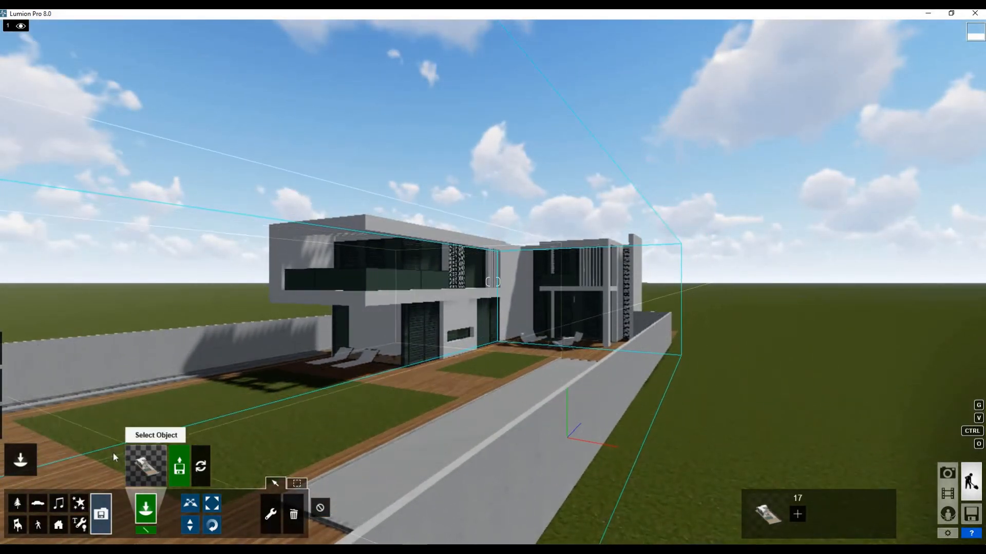
pyautogui.click(191, 525)
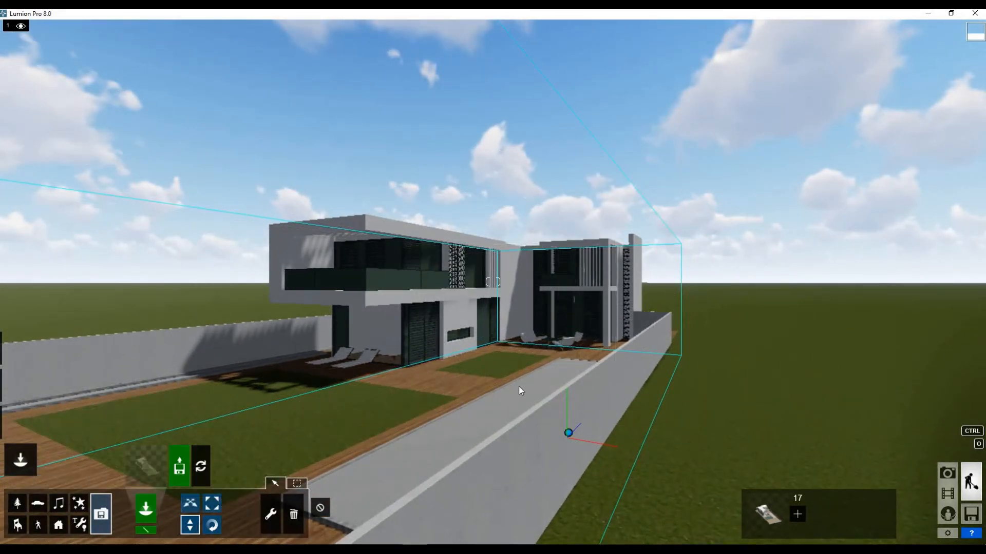
pyautogui.moveTo(568, 435); pyautogui.dragTo(560, 353)
# Step: Open the Material Editor and apply the custom Water material to the surface of the pools
pyautogui.press('a')
pyautogui.press('w')
pyautogui.press('s')
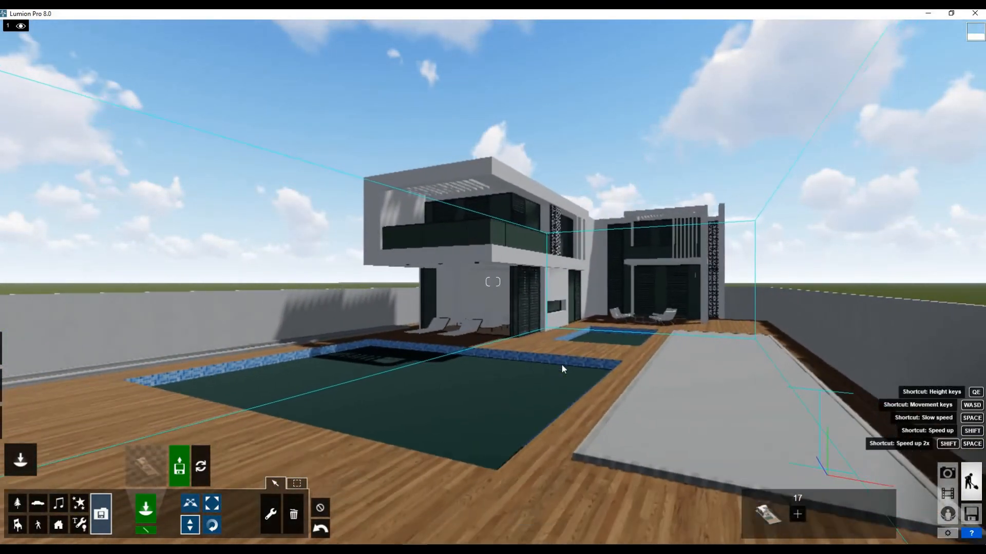
pyautogui.press('w')
pyautogui.click(21, 423)
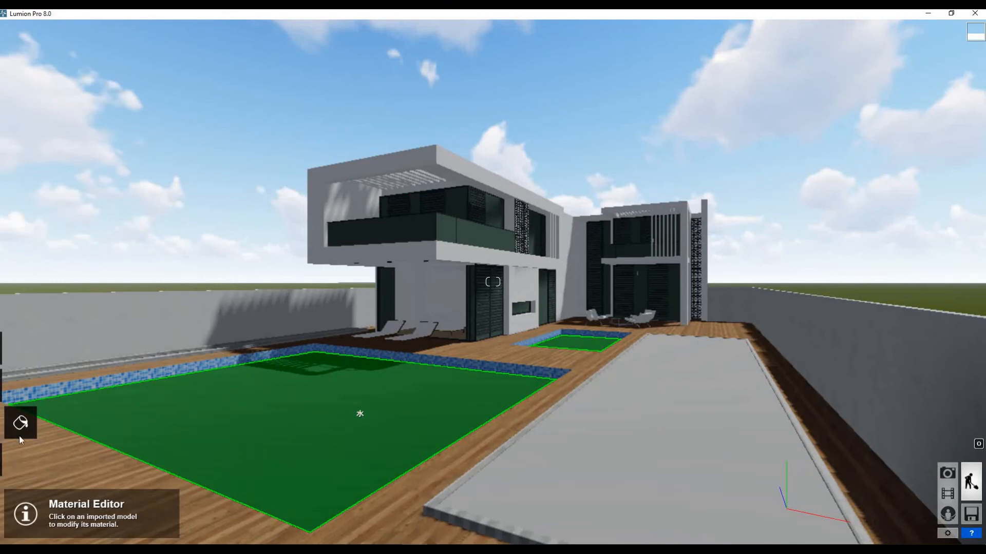
pyautogui.click(174, 380)
pyautogui.click(94, 202)
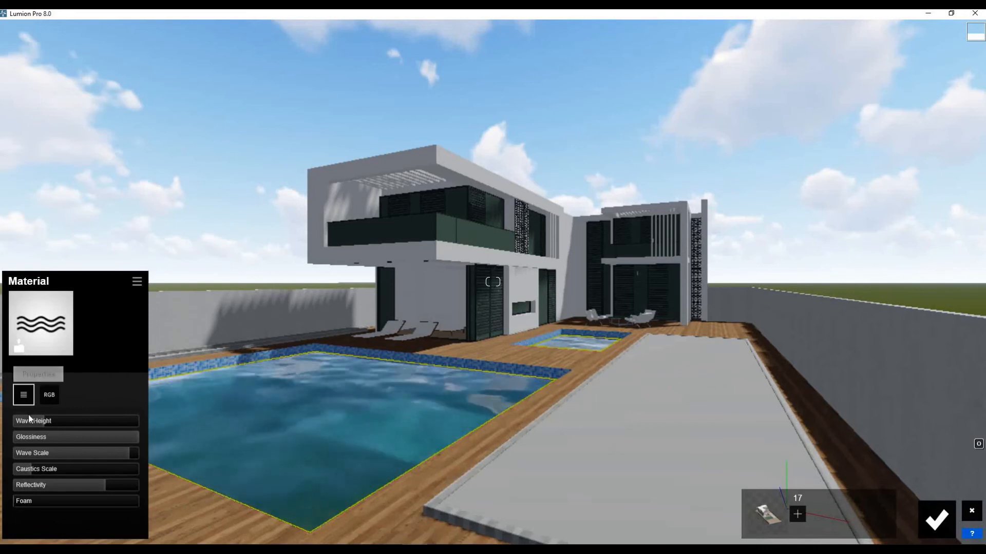
# Step: Adjust the pool water to Wave Height 0.2, Reflectivity 0.5 and Foam 0.2
pyautogui.moveTo(44, 421)
pyautogui.mouseDown()
pyautogui.moveTo(58, 421)
pyautogui.moveTo(38, 421)
pyautogui.mouseUp()
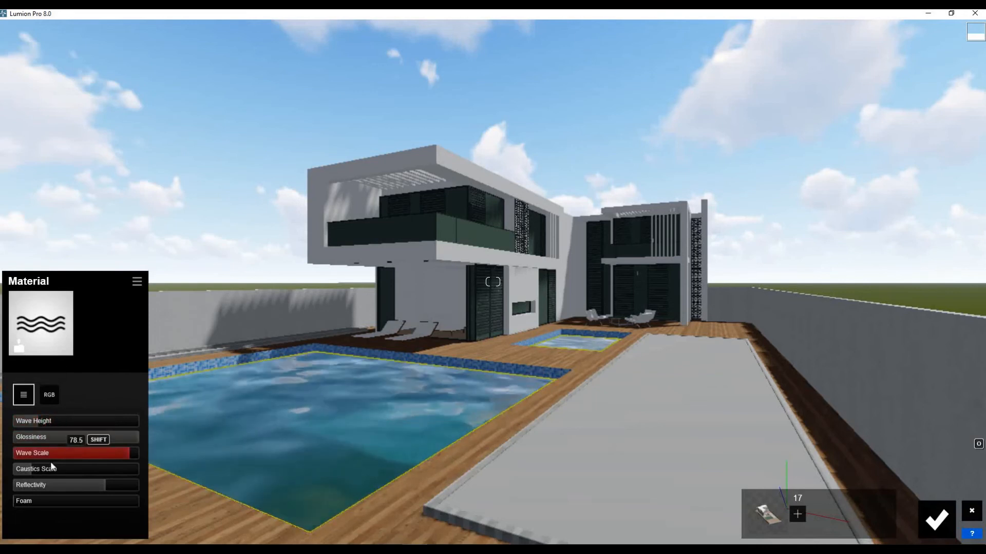
pyautogui.moveTo(35, 470); pyautogui.dragTo(111, 485)
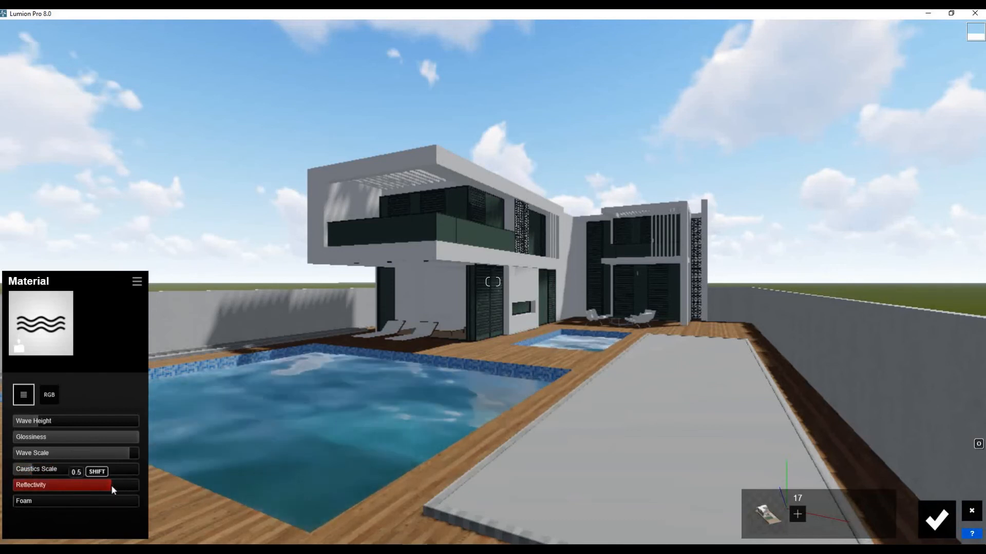
pyautogui.moveTo(19, 503); pyautogui.dragTo(42, 500)
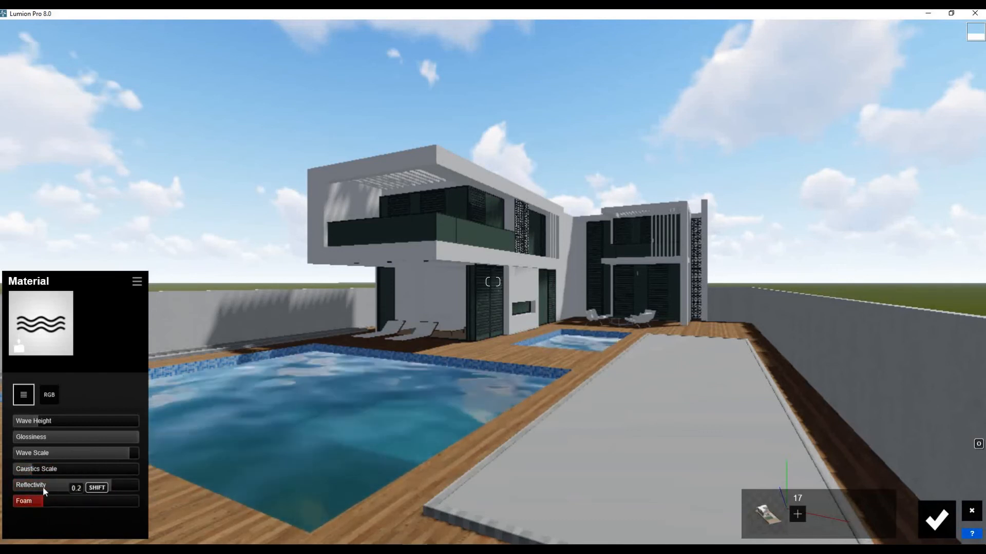
pyautogui.moveTo(57, 422); pyautogui.dragTo(35, 423)
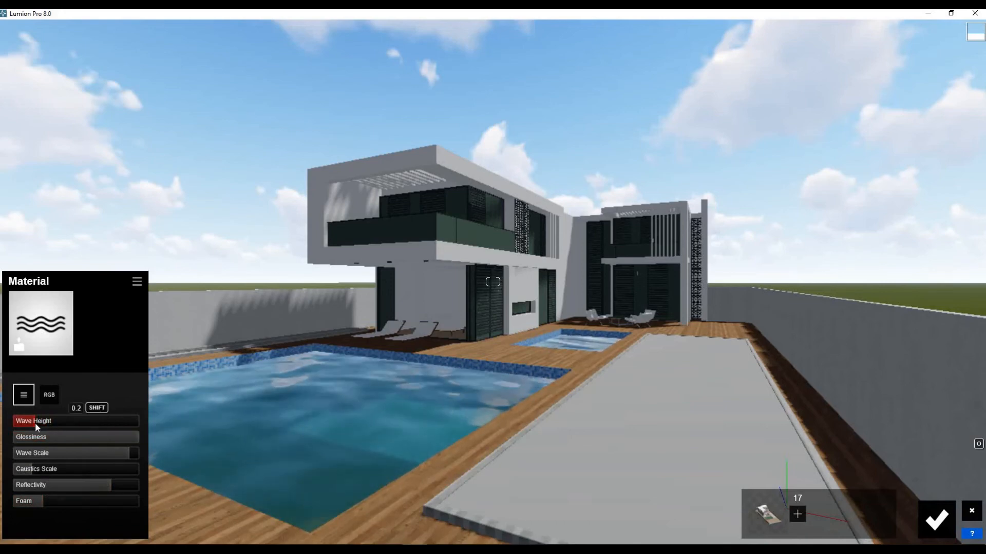
# Step: Apply a green grass material from the Nature category of the material library to the cap surface beside the pools
pyautogui.scroll(2, 562, 379)
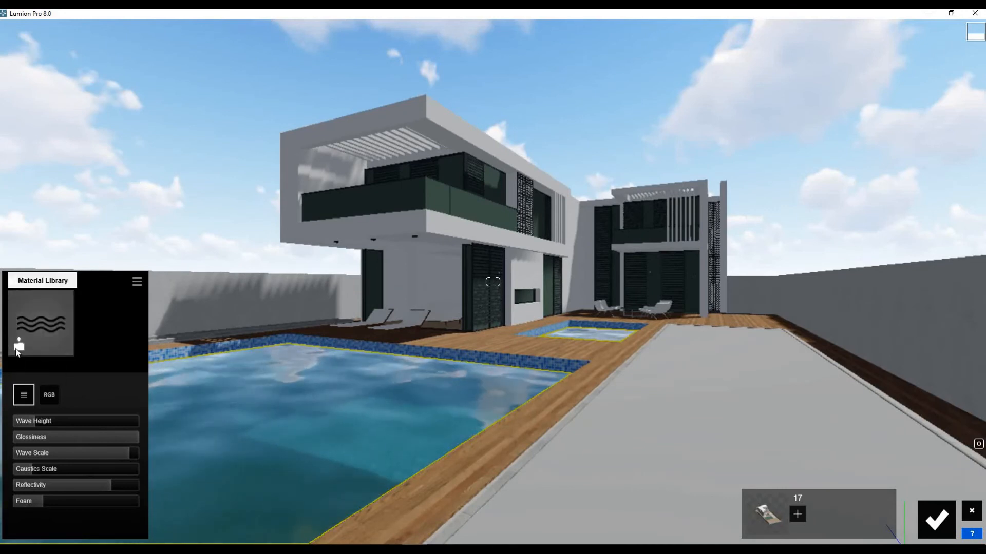
pyautogui.click(17, 349)
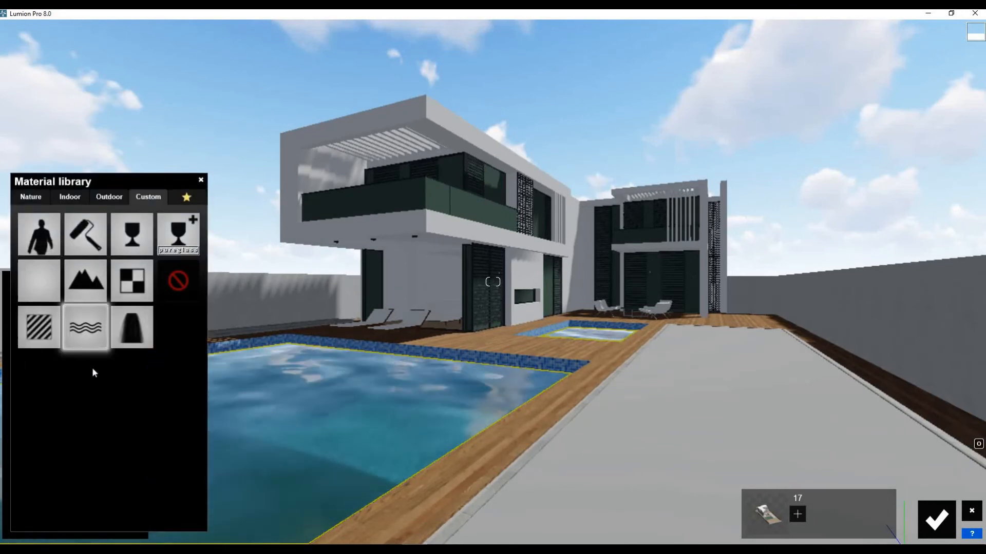
pyautogui.click(177, 281)
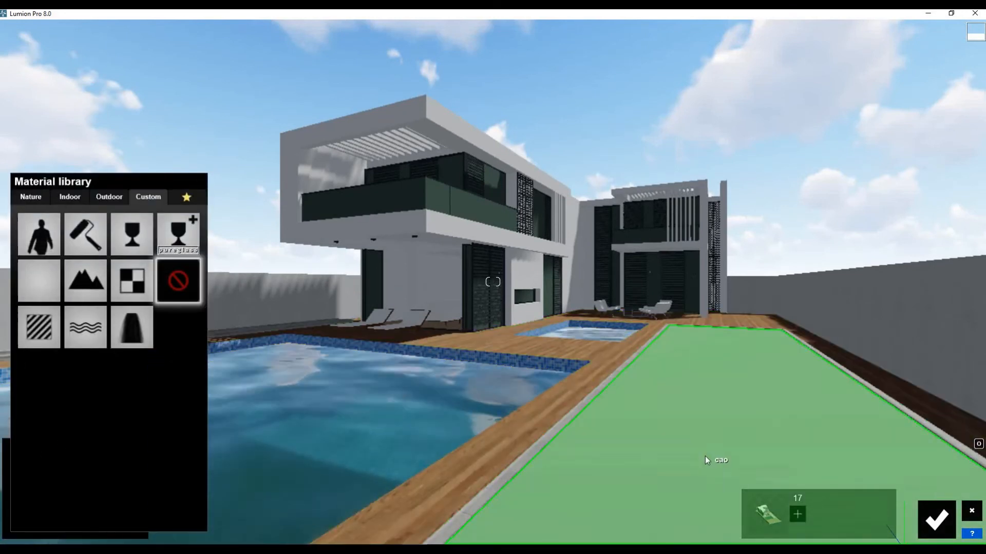
pyautogui.click(710, 460)
pyautogui.click(31, 197)
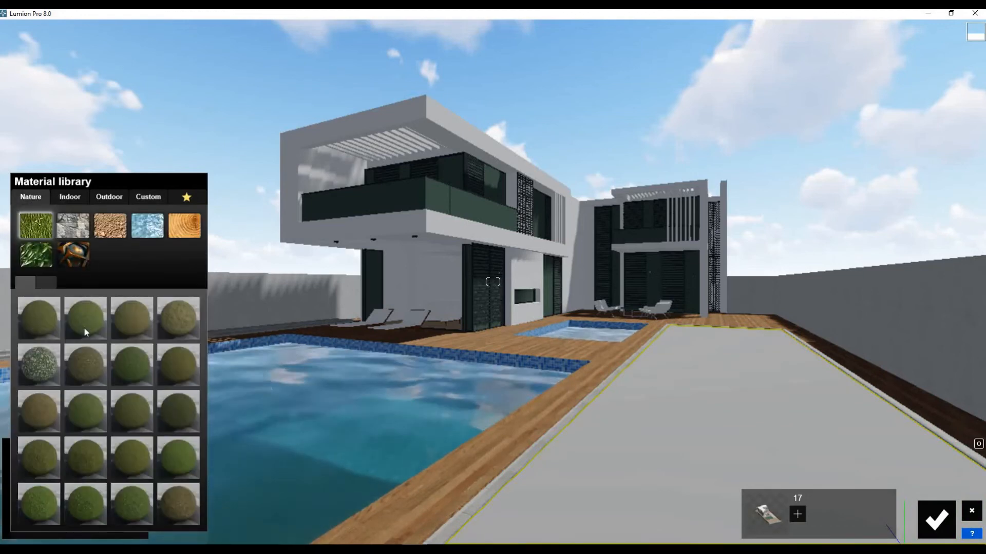
pyautogui.click(85, 318)
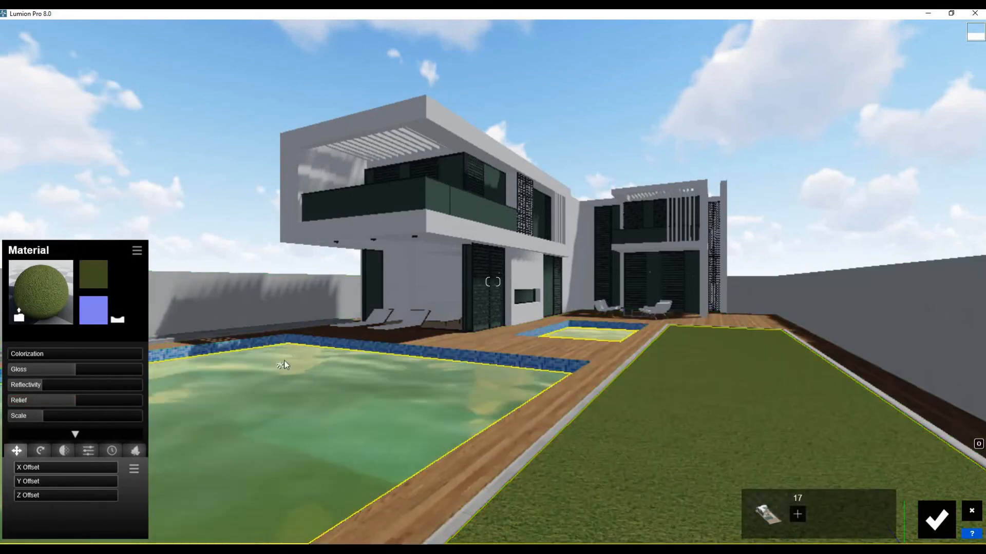
# Step: Look over the villa's pools, deck and grass from outside and save the material changes
pyautogui.press('q')
pyautogui.press('a')
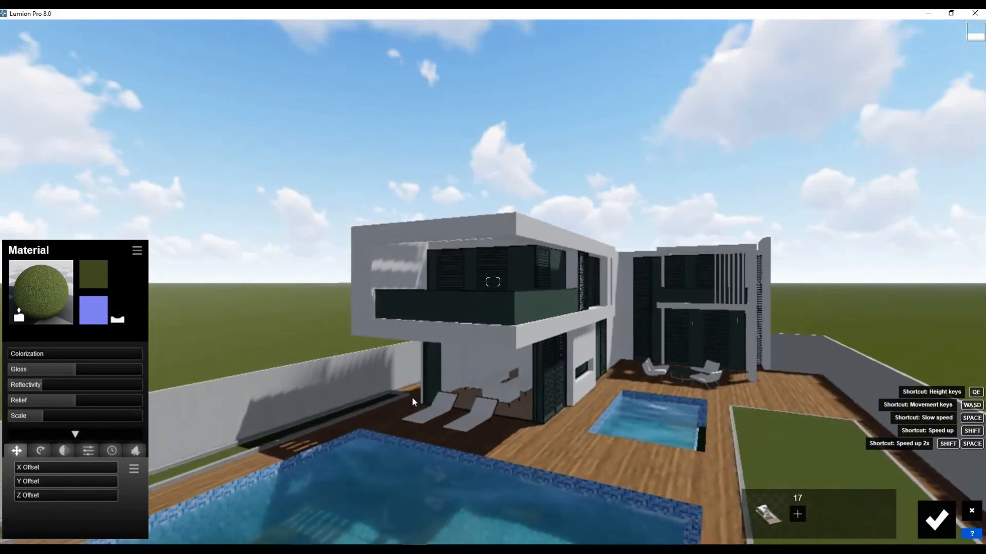
pyautogui.press('a')
pyautogui.press('w')
pyautogui.moveTo(719, 427); pyautogui.dragTo(842, 370, button='right')
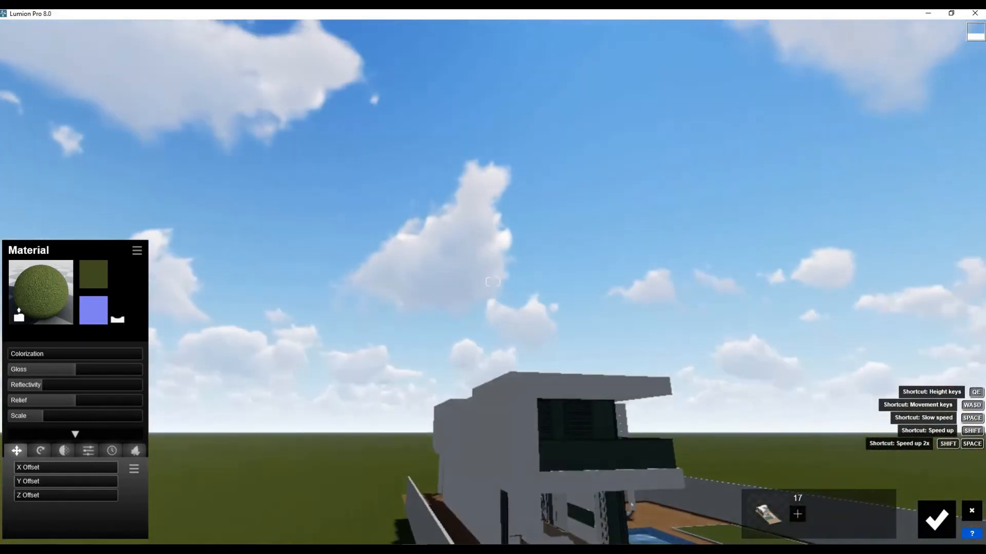
pyautogui.moveTo(587, 328); pyautogui.dragTo(587, 411, button='right')
pyautogui.press('a')
pyautogui.click(14, 315)
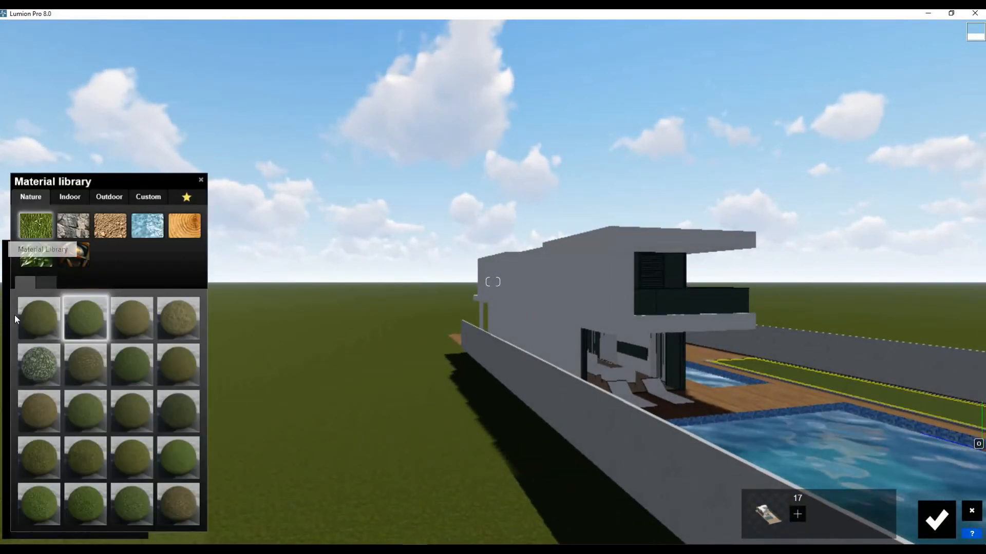
pyautogui.click(199, 180)
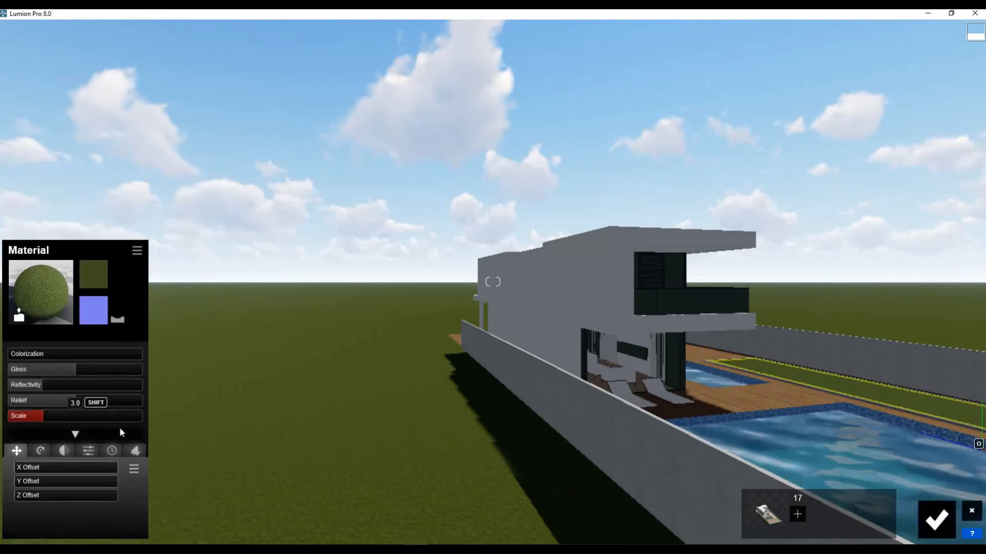
pyautogui.click(18, 304)
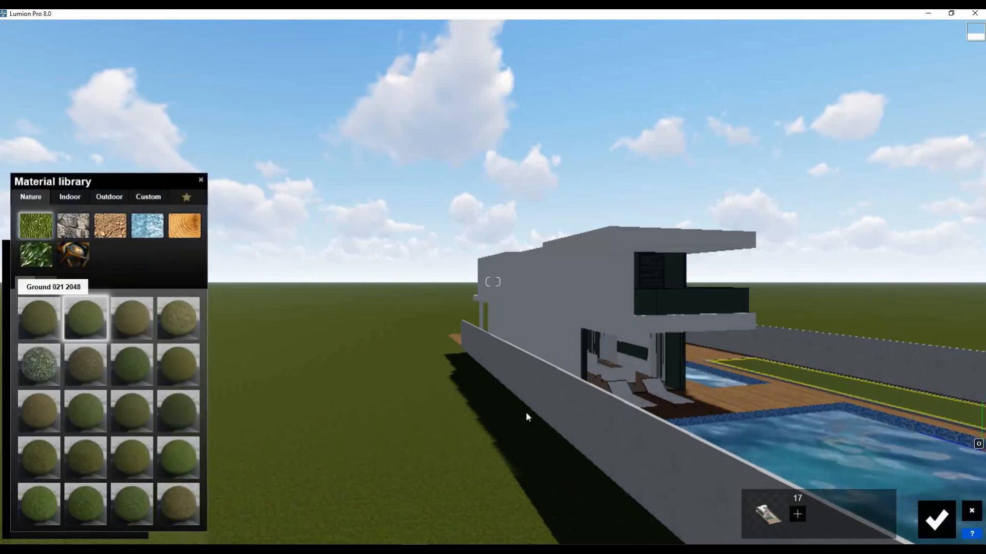
pyautogui.click(937, 521)
# Step: Place a row of CanaryIslandDatePalm trees from the Nature Library on the grass outside the boundary wall on the lounger side
pyautogui.click(20, 421)
pyautogui.click(147, 466)
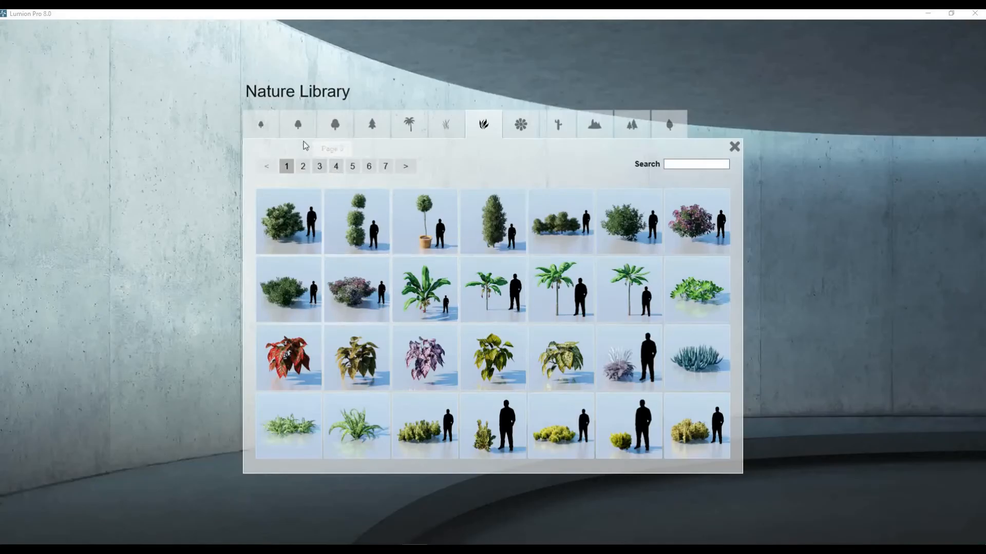
pyautogui.click(410, 128)
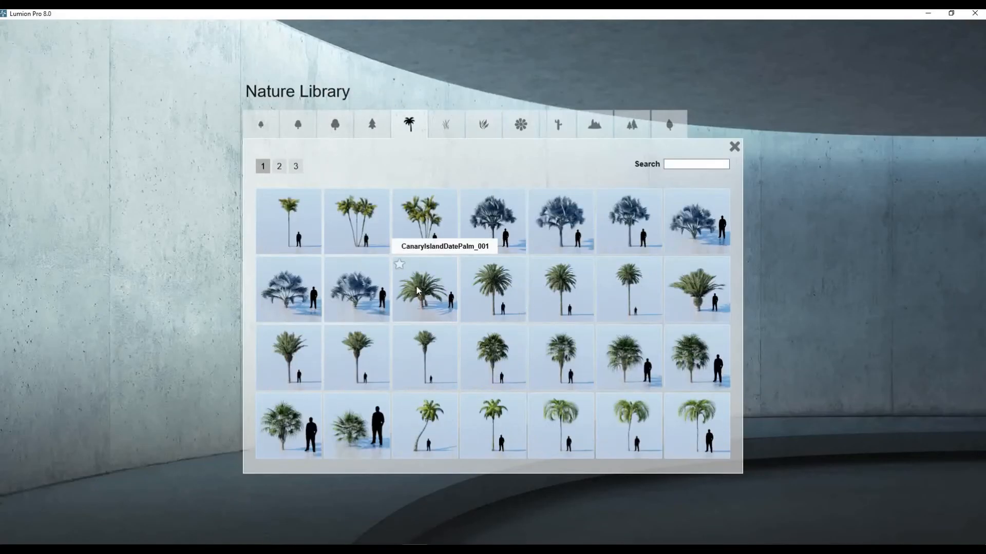
pyautogui.click(301, 367)
pyautogui.click(390, 457)
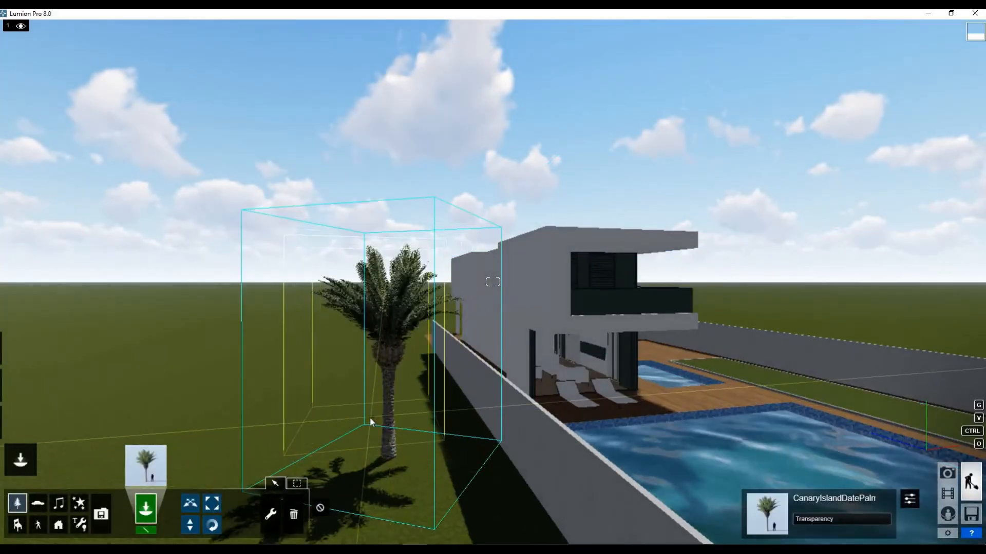
pyautogui.click(370, 419)
pyautogui.click(365, 385)
pyautogui.press('d')
pyautogui.click(362, 374)
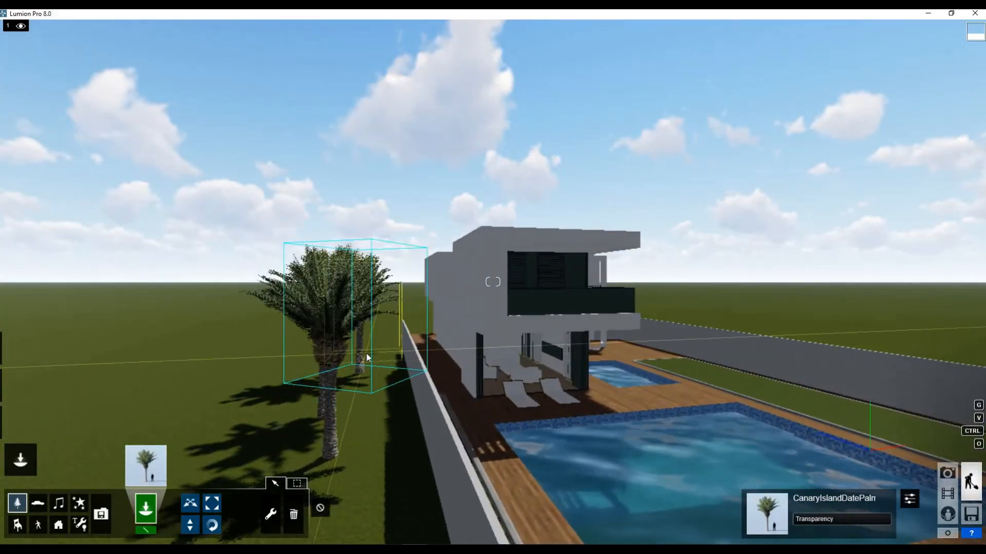
# Step: Place more CanaryIslandDatePalm trees outside the opposite boundary wall, next to the lawn strip
pyautogui.press('d')
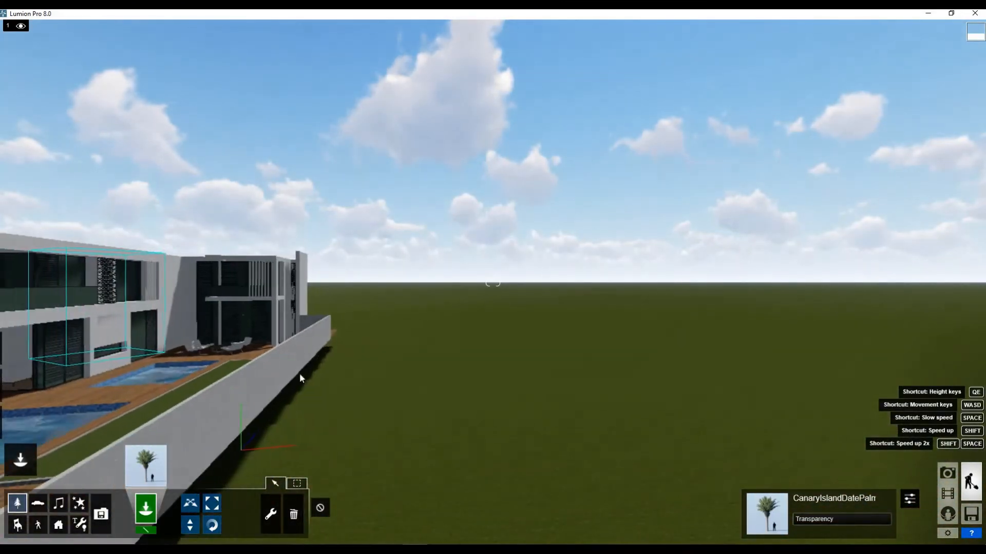
pyautogui.click(360, 410)
pyautogui.click(414, 443)
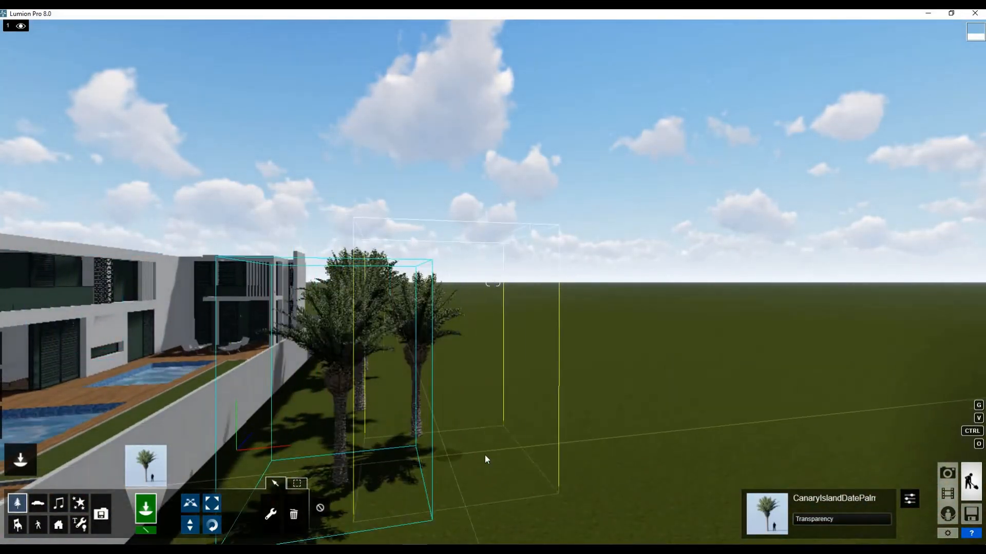
# Step: Add another CanaryIslandDatePalm to the palm row along the villa's outer side wall
pyautogui.press('a')
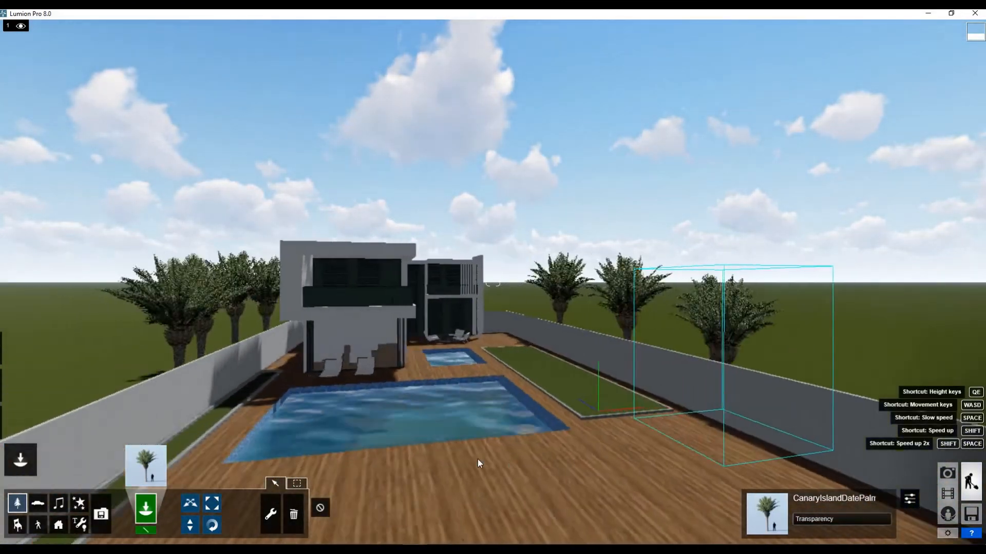
pyautogui.press('a')
pyautogui.moveTo(437, 452); pyautogui.dragTo(431, 397, button='right')
pyautogui.press('a')
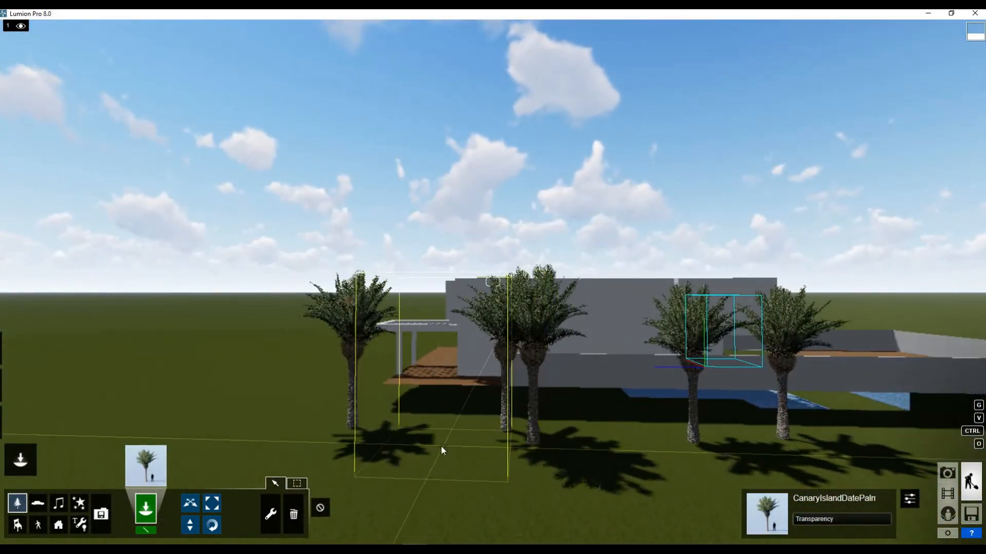
pyautogui.click(441, 448)
# Step: Examine the palm rows on both sides of the villa from several viewpoints
pyautogui.press('a')
pyautogui.moveTo(442, 448); pyautogui.dragTo(334, 459, button='right')
pyautogui.press('d')
pyautogui.moveTo(663, 435); pyautogui.dragTo(605, 445, button='right')
pyautogui.press('a')
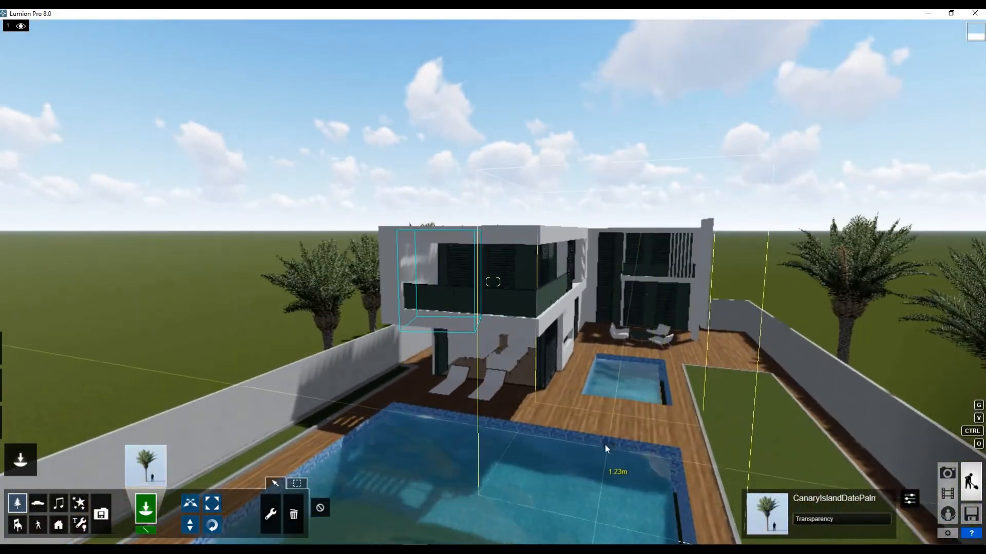
pyautogui.press('a')
pyautogui.moveTo(447, 497); pyautogui.dragTo(472, 506, button='right')
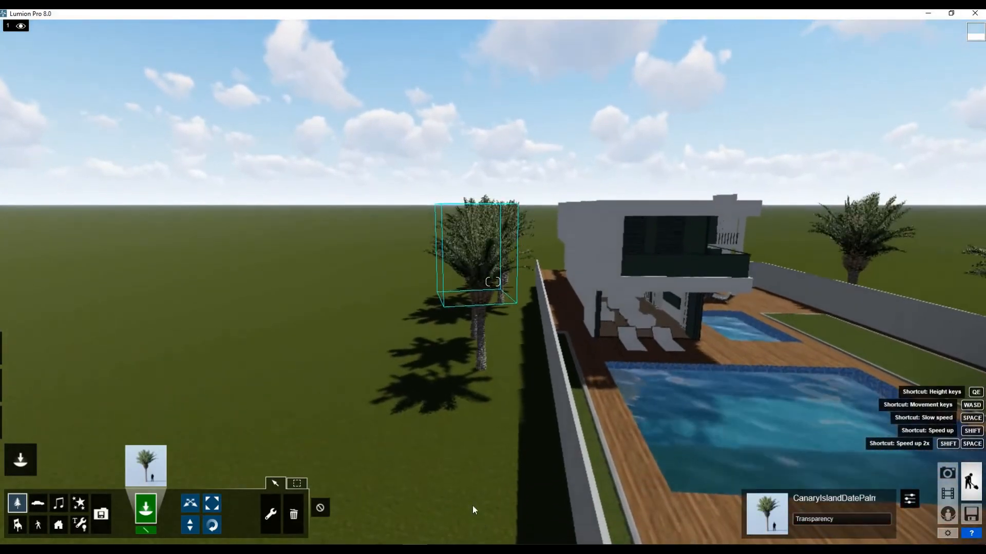
# Step: Place AmericanElm2_S2_RT broadleaf trees from the Nature Library behind the palms on the lounger side of the villa
pyautogui.click(146, 465)
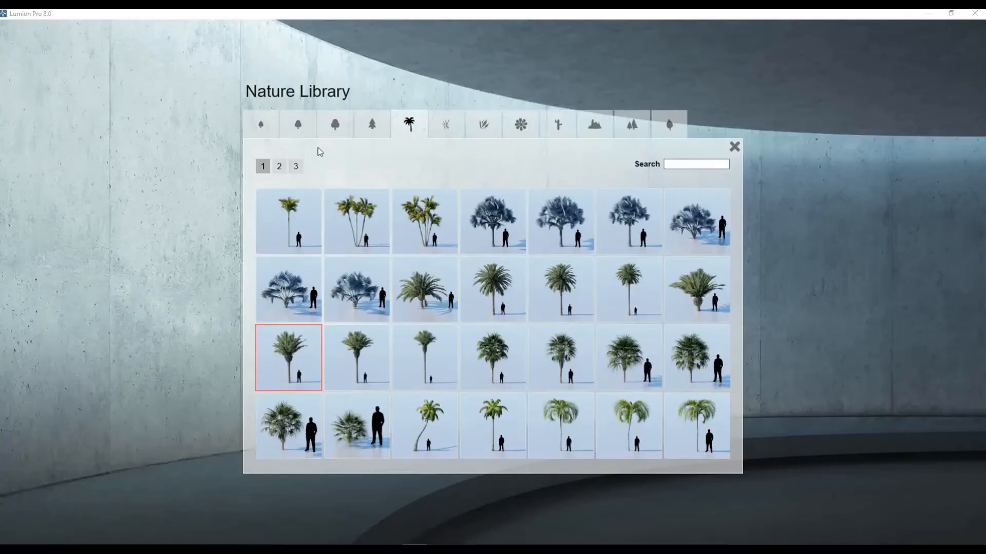
pyautogui.click(335, 125)
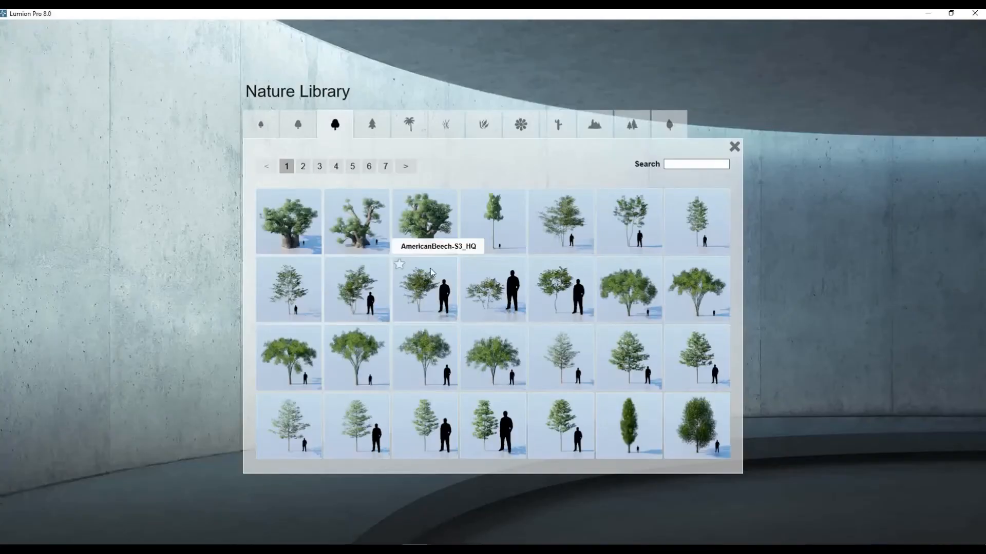
pyautogui.click(431, 363)
pyautogui.click(334, 414)
pyautogui.press('a')
pyautogui.moveTo(350, 368); pyautogui.dragTo(411, 329, button='right')
pyautogui.click(403, 393)
pyautogui.click(374, 341)
# Step: Continue the line of AmericanElm2_S2_RT trees behind the palms towards the pergola end of the villa
pyautogui.press('a')
pyautogui.moveTo(339, 295); pyautogui.dragTo(325, 315, button='right')
pyautogui.click(336, 305)
pyautogui.press('a')
pyautogui.press('a')
pyautogui.click(448, 322)
pyautogui.press('a')
pyautogui.moveTo(449, 322); pyautogui.dragTo(475, 285, button='right')
pyautogui.press('a')
pyautogui.moveTo(395, 286); pyautogui.dragTo(404, 334, button='right')
pyautogui.press('a')
pyautogui.moveTo(449, 305); pyautogui.dragTo(455, 332, button='right')
pyautogui.click(399, 240)
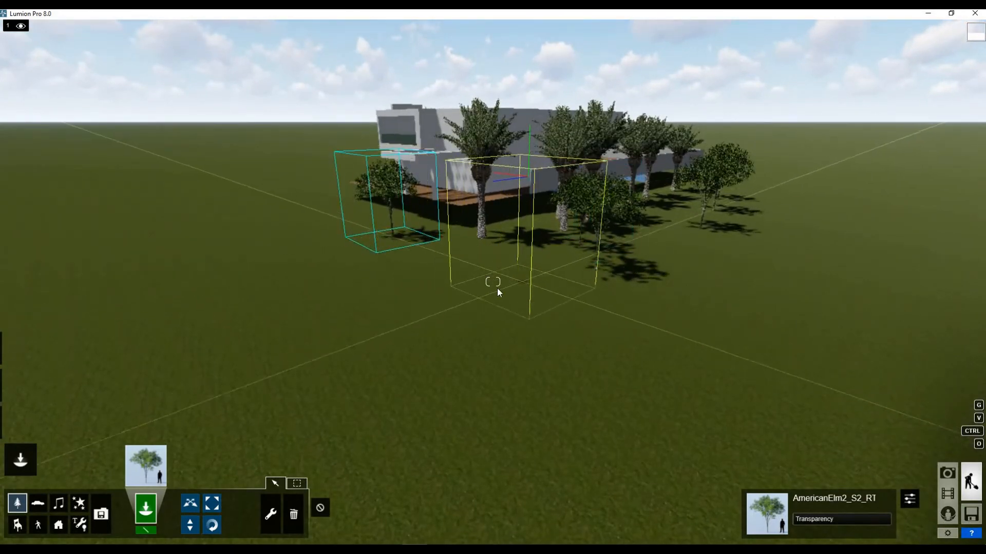
# Step: Scale up the AmericanElm2_S2_RT trees behind the palm row so they stand taller than the palms
pyautogui.click(211, 504)
pyautogui.moveTo(391, 236); pyautogui.dragTo(392, 161)
pyautogui.moveTo(597, 267); pyautogui.dragTo(608, 225)
pyautogui.moveTo(701, 225); pyautogui.dragTo(705, 179)
pyautogui.press('d')
pyautogui.moveTo(721, 186); pyautogui.dragTo(757, 259, button='right')
pyautogui.press('d')
pyautogui.press('d')
pyautogui.moveTo(744, 316); pyautogui.dragTo(751, 259)
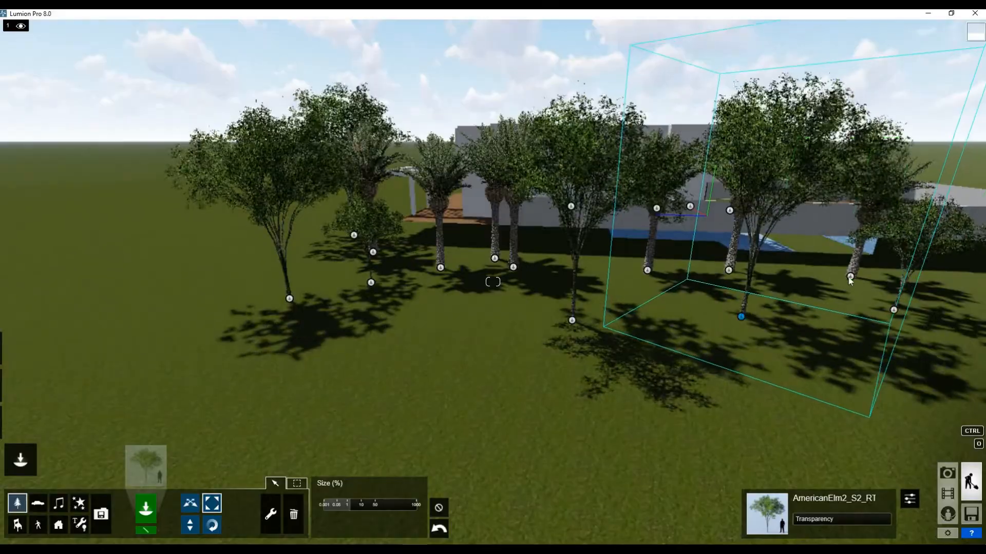
pyautogui.moveTo(894, 311); pyautogui.dragTo(893, 276)
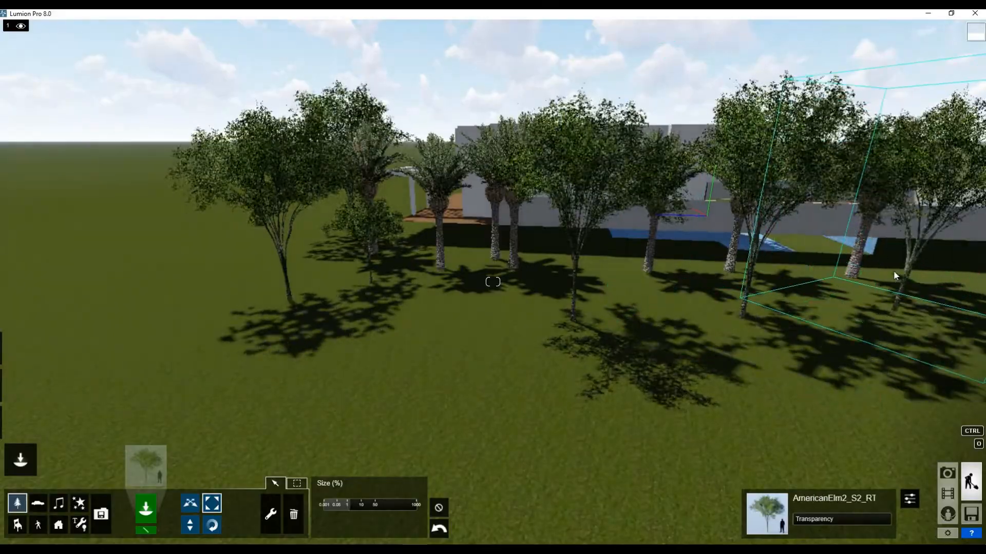
# Step: Place several AmericanElm2_S_RT trees among and beyond the palms outside the wall on the lawn side
pyautogui.press('d')
pyautogui.moveTo(893, 276); pyautogui.dragTo(408, 318, button='right')
pyautogui.press('d')
pyautogui.press('d')
pyautogui.moveTo(431, 289); pyautogui.dragTo(433, 179, button='middle')
pyautogui.click(158, 457)
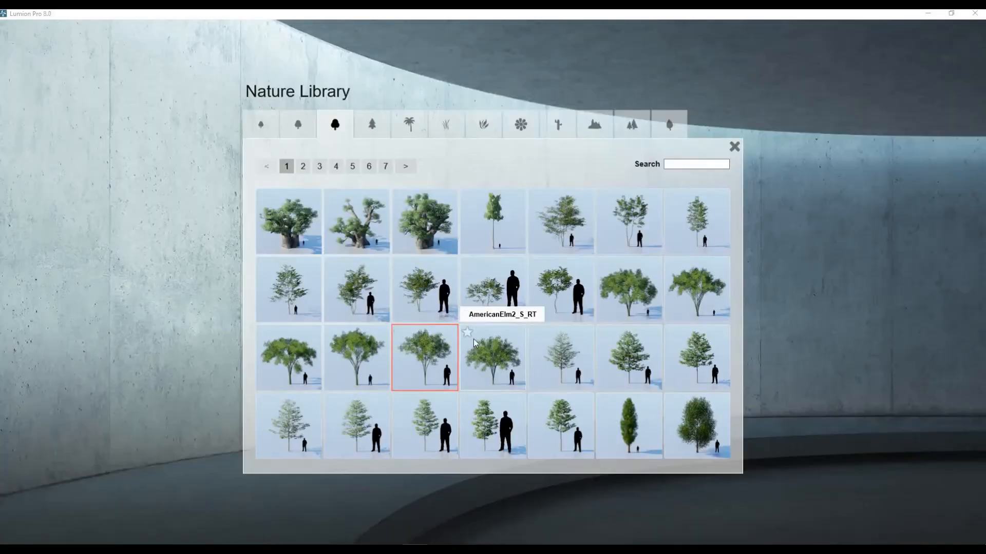
pyautogui.click(479, 358)
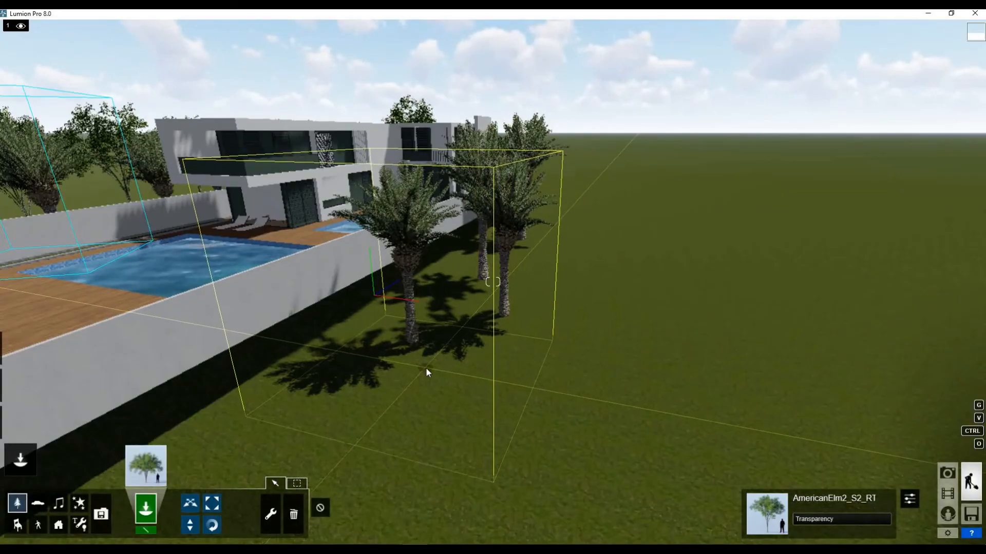
pyautogui.click(437, 370)
pyautogui.moveTo(550, 285); pyautogui.dragTo(495, 280, button='middle')
pyautogui.click(472, 269)
pyautogui.click(536, 218)
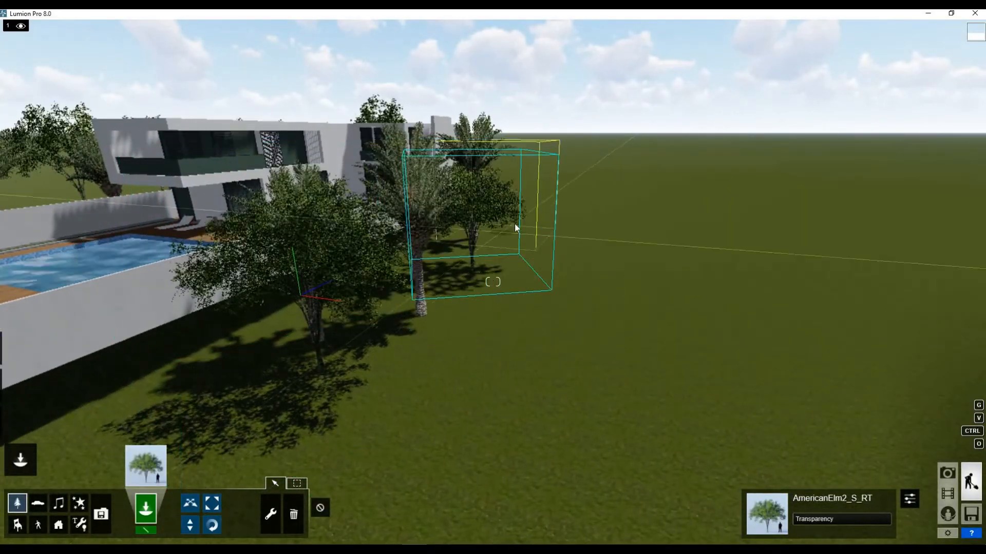
pyautogui.press('d')
pyautogui.click(501, 245)
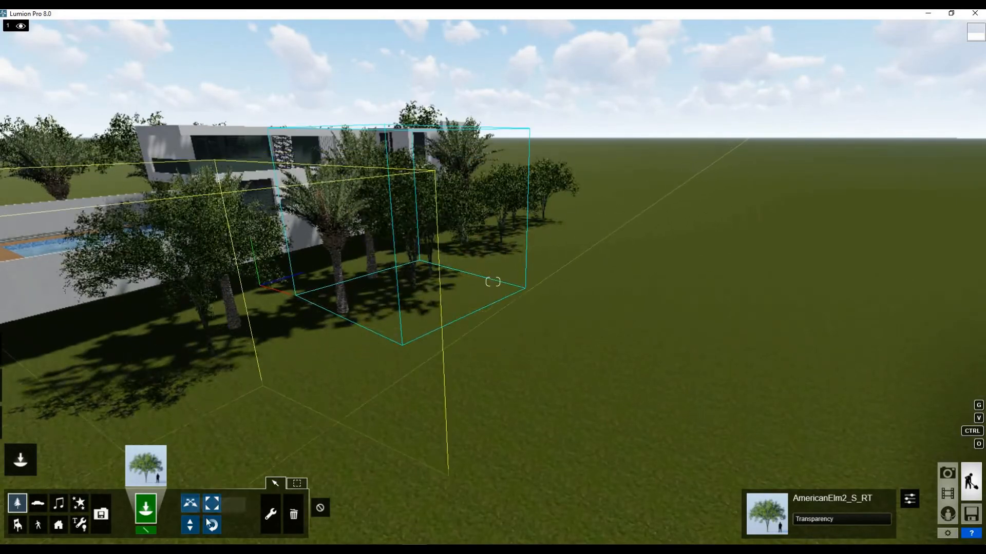
# Step: Scale up two AmericanElm2_S_RT trees on the lawn side, one near the pool end and one near the villa's rear
pyautogui.click(211, 504)
pyautogui.moveTo(212, 353); pyautogui.dragTo(210, 303)
pyautogui.moveTo(416, 270); pyautogui.dragTo(341, 193, button='right')
pyautogui.press('s')
pyautogui.press('d')
pyautogui.moveTo(214, 161)
pyautogui.mouseDown(button='right')
pyautogui.moveTo(154, 154)
pyautogui.moveTo(223, 146)
pyautogui.mouseUp(button='right')
pyautogui.moveTo(475, 226); pyautogui.dragTo(504, 159, button='right')
pyautogui.press('w')
pyautogui.press('d')
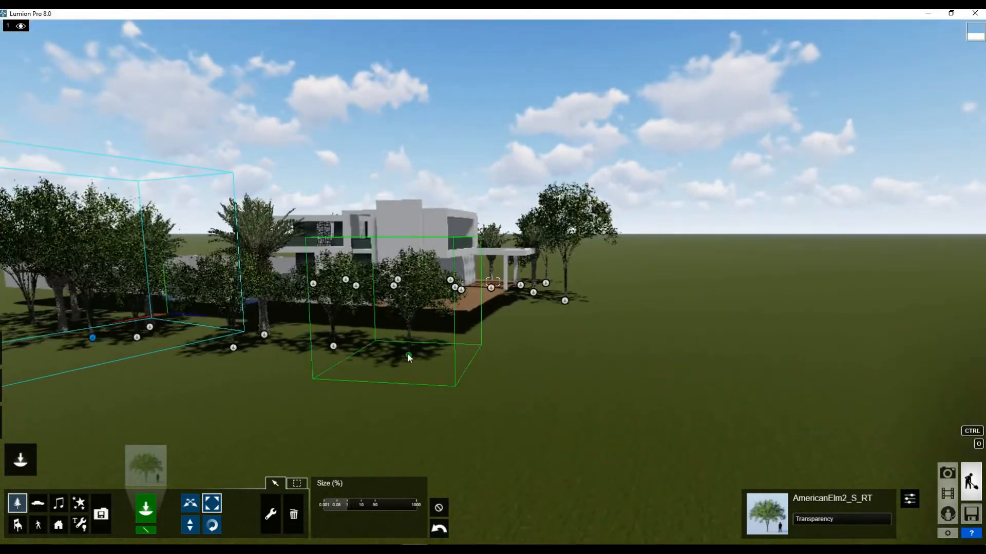
pyautogui.moveTo(408, 355); pyautogui.dragTo(404, 321)
pyautogui.press('d')
pyautogui.moveTo(493, 349); pyautogui.dragTo(453, 320, button='right')
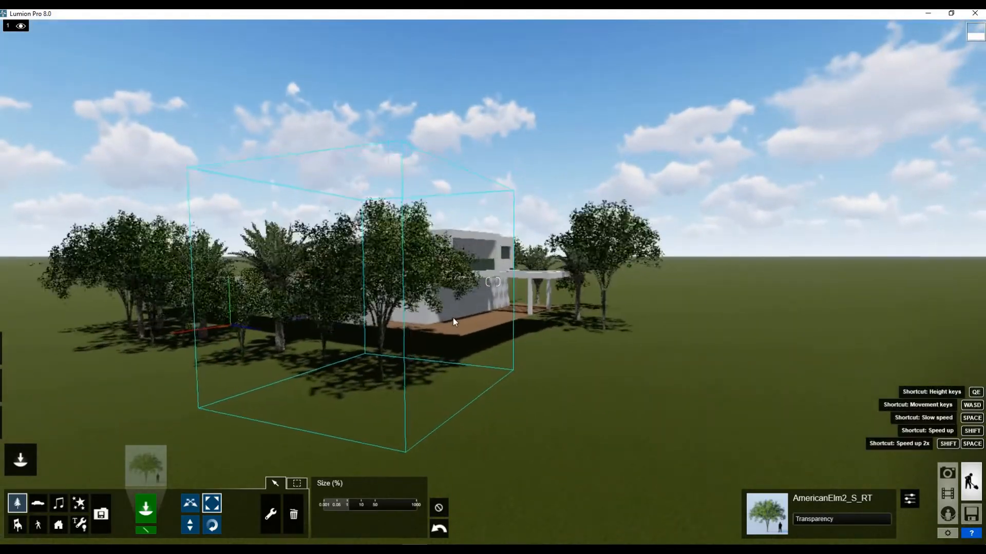
# Step: Place AmericanElm2_M_RT trees from the Nature Library on the grass behind the villa's rear corner
pyautogui.click(147, 466)
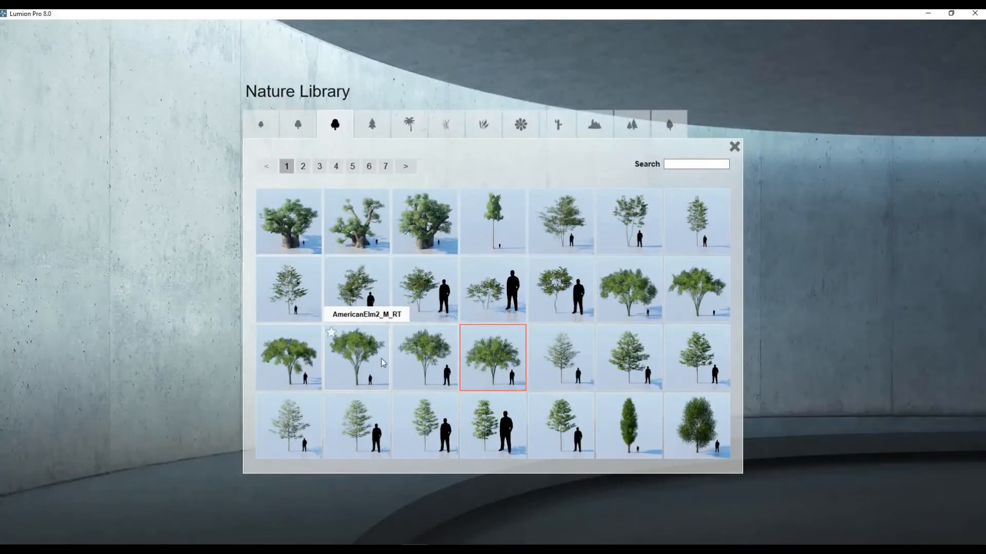
pyautogui.click(383, 363)
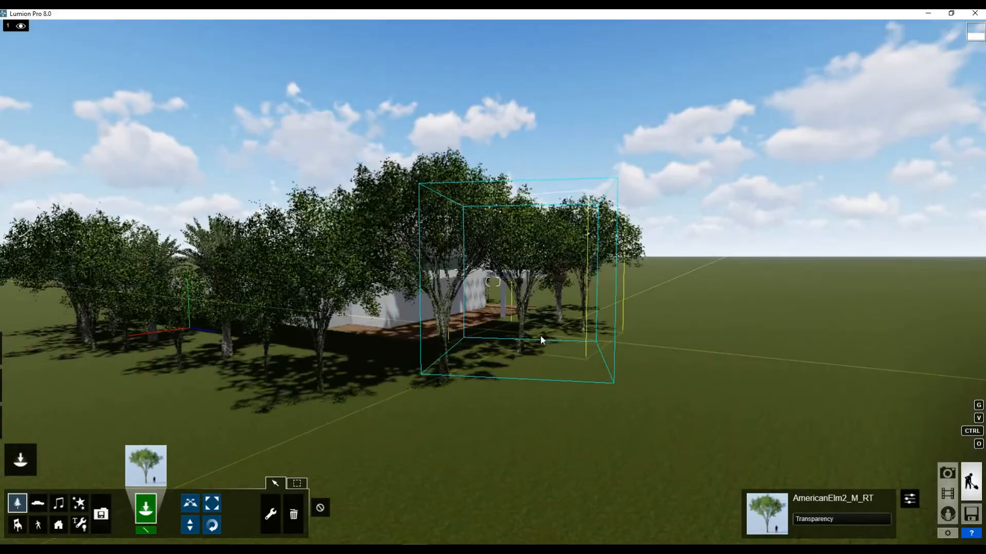
pyautogui.press('d')
pyautogui.moveTo(542, 340); pyautogui.dragTo(480, 359, button='right')
# Step: Enlarge two AmericanElm2_M_RT trees behind the villa
pyautogui.click(211, 505)
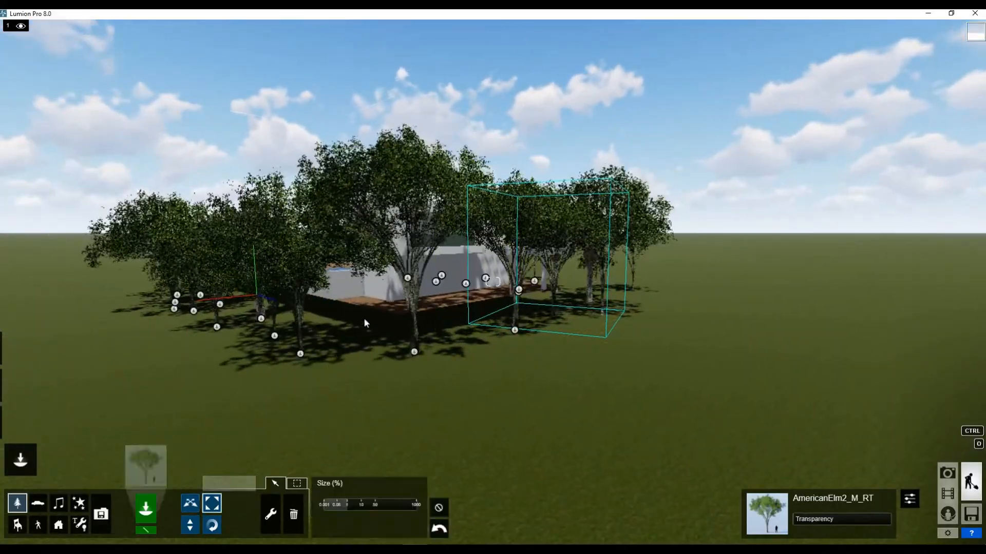
pyautogui.moveTo(414, 352); pyautogui.dragTo(420, 329)
pyautogui.moveTo(516, 329); pyautogui.dragTo(506, 303)
# Step: Frame the villa across the pool and lawn at near eye level, and store the view as Photo 1 in Photo mode
pyautogui.press('a')
pyautogui.moveTo(437, 323); pyautogui.dragTo(234, 167, button='right')
pyautogui.press('a')
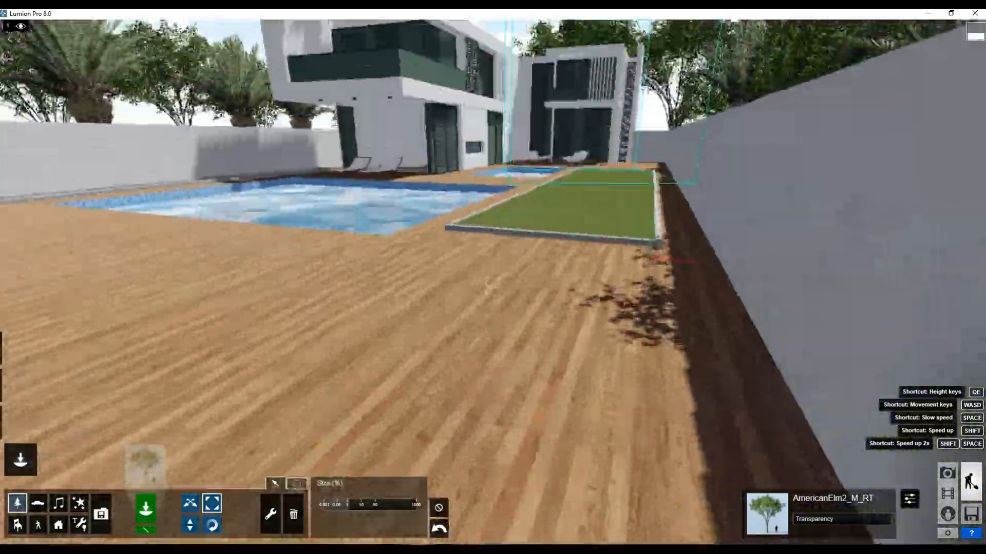
pyautogui.press('w')
pyautogui.moveTo(247, 200); pyautogui.dragTo(272, 148, button='right')
pyautogui.press('w')
pyautogui.press('d')
pyautogui.moveTo(575, 255); pyautogui.dragTo(554, 248, button='right')
pyautogui.press('w')
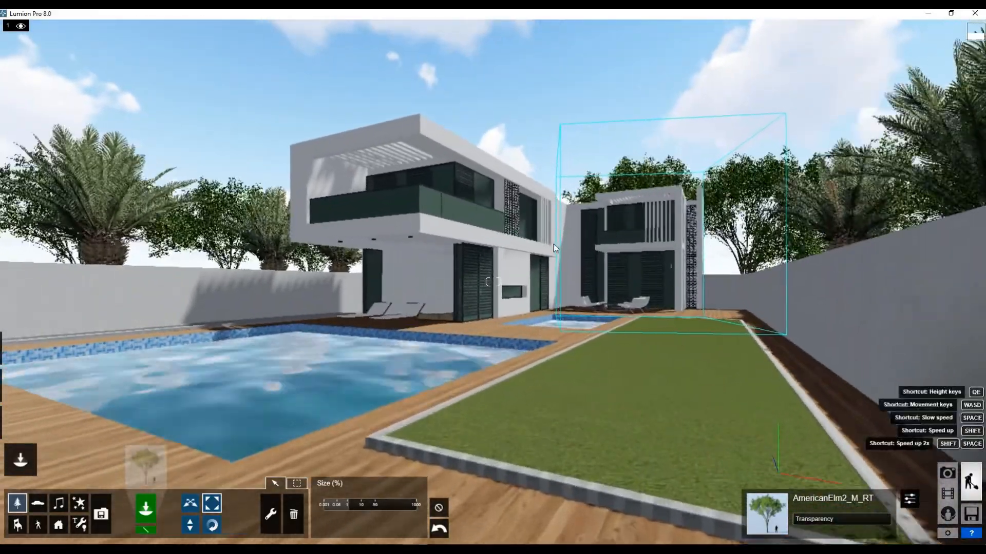
pyautogui.press('w')
pyautogui.click(948, 474)
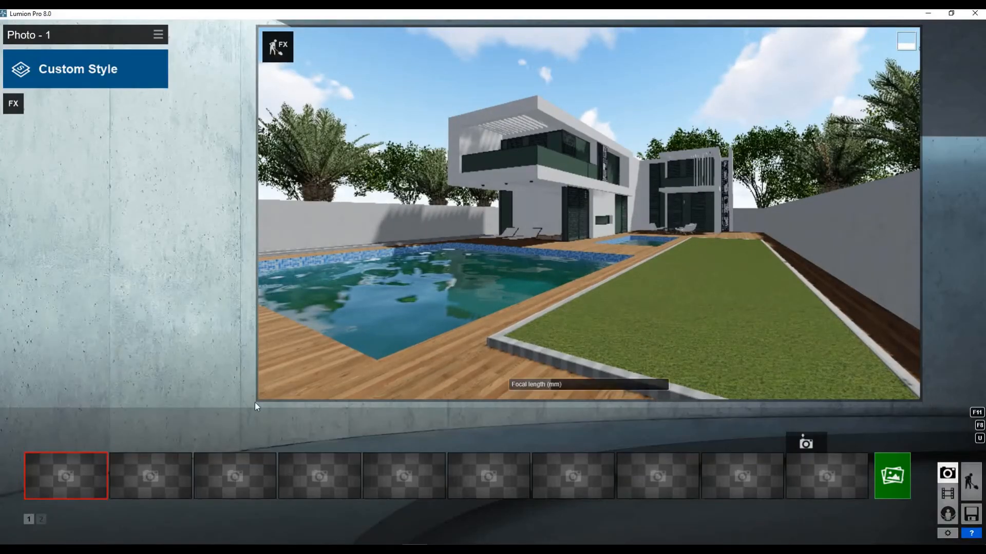
pyautogui.click(51, 446)
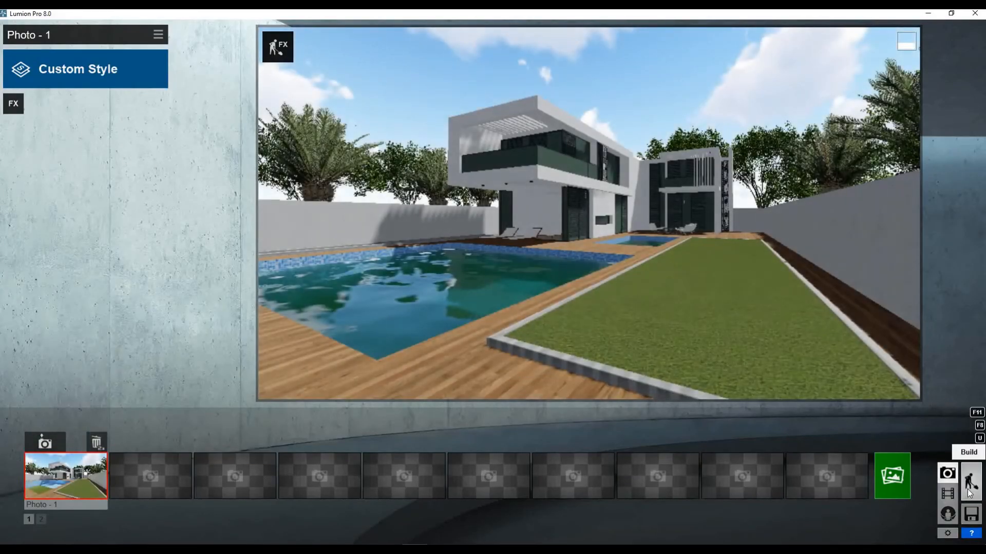
# Step: Return to Build mode and place another large tree from the Nature Library on the grass outside the boundary wall
pyautogui.click(967, 494)
pyautogui.press('a')
pyautogui.moveTo(516, 361)
pyautogui.mouseDown(button='right')
pyautogui.moveTo(506, 354)
pyautogui.moveTo(507, 369)
pyautogui.mouseUp(button='right')
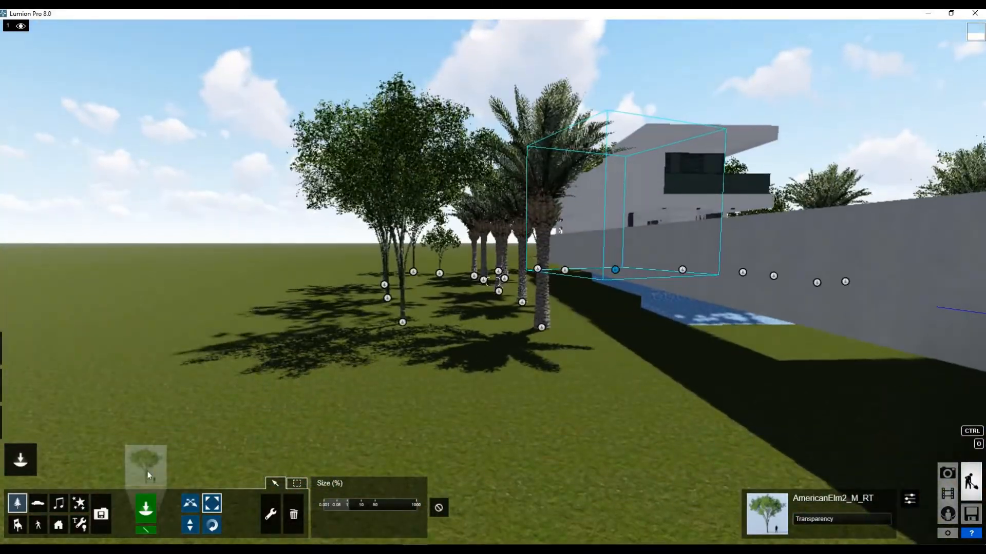
pyautogui.click(146, 464)
pyautogui.click(358, 377)
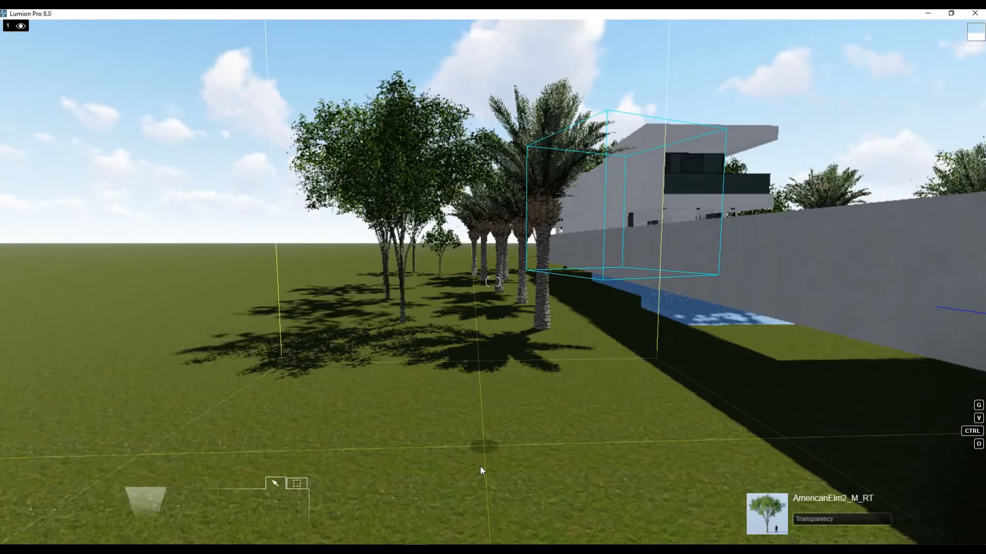
pyautogui.click(484, 325)
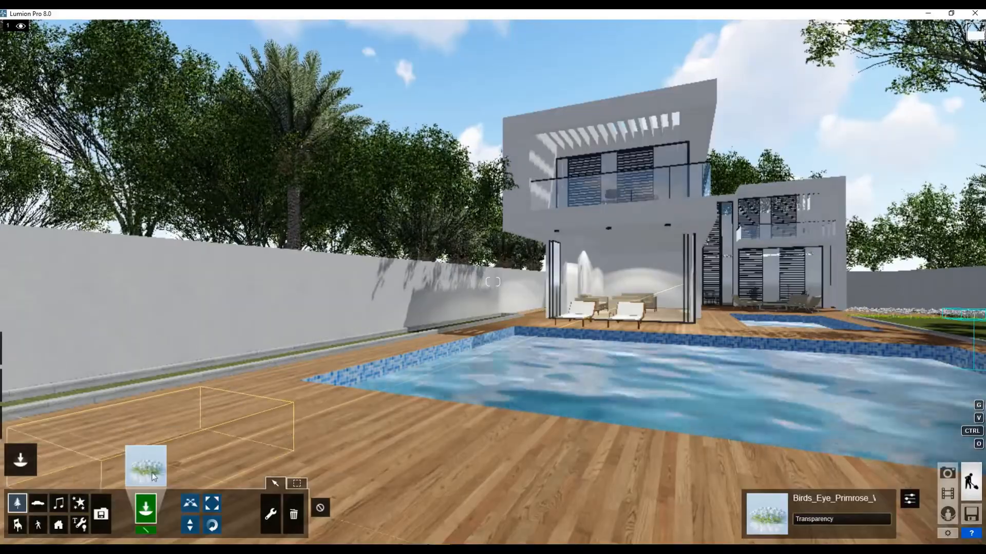
# Step: Place a row of five SagoPalm_002 plants from the Nature Library along the grass strip between the boundary wall and the pool deck
pyautogui.click(146, 465)
pyautogui.click(410, 125)
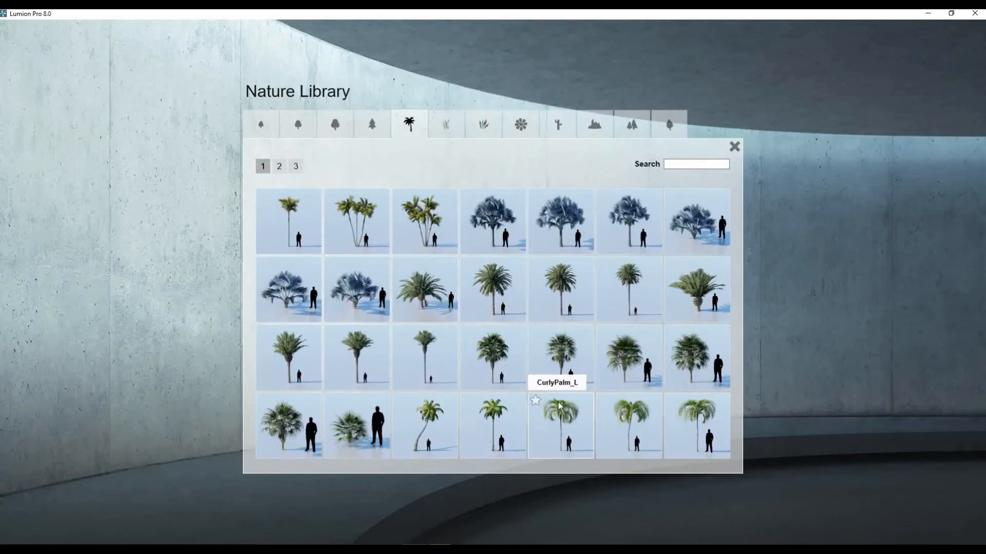
pyautogui.click(284, 168)
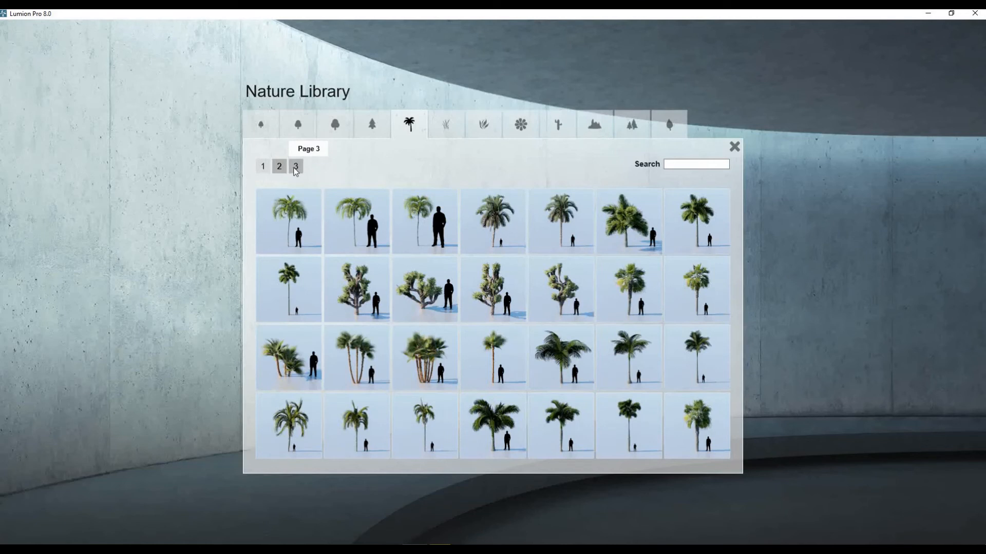
pyautogui.click(295, 167)
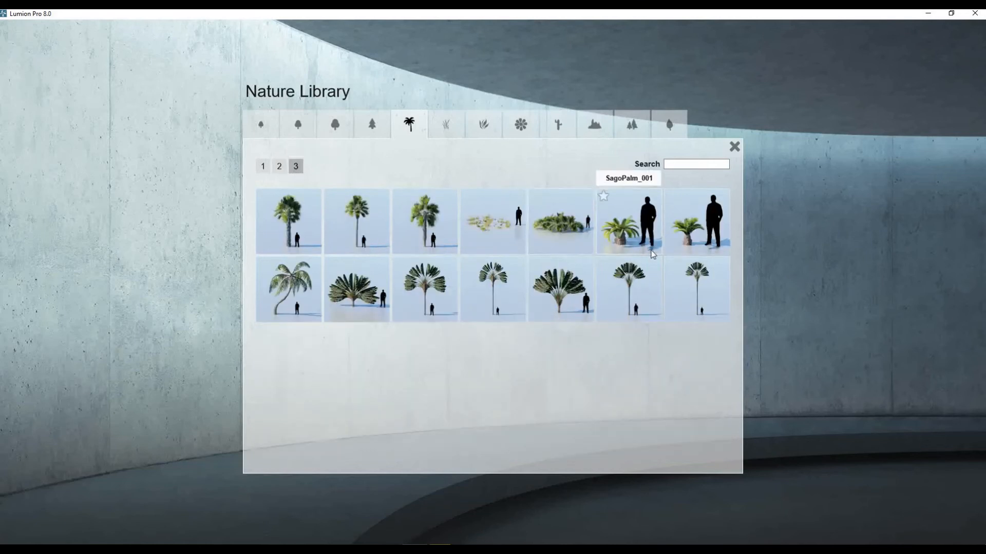
pyautogui.click(679, 242)
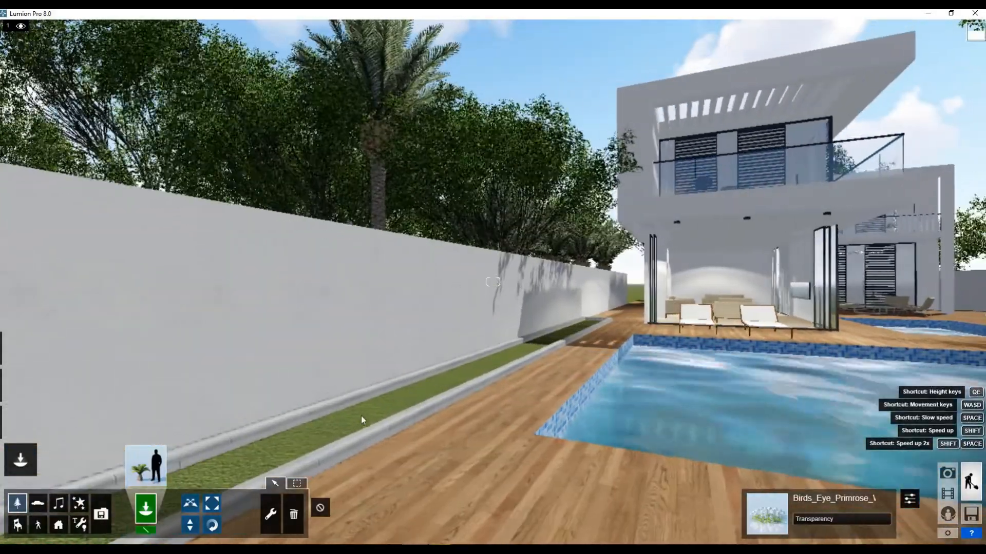
pyautogui.click(361, 424)
pyautogui.click(430, 391)
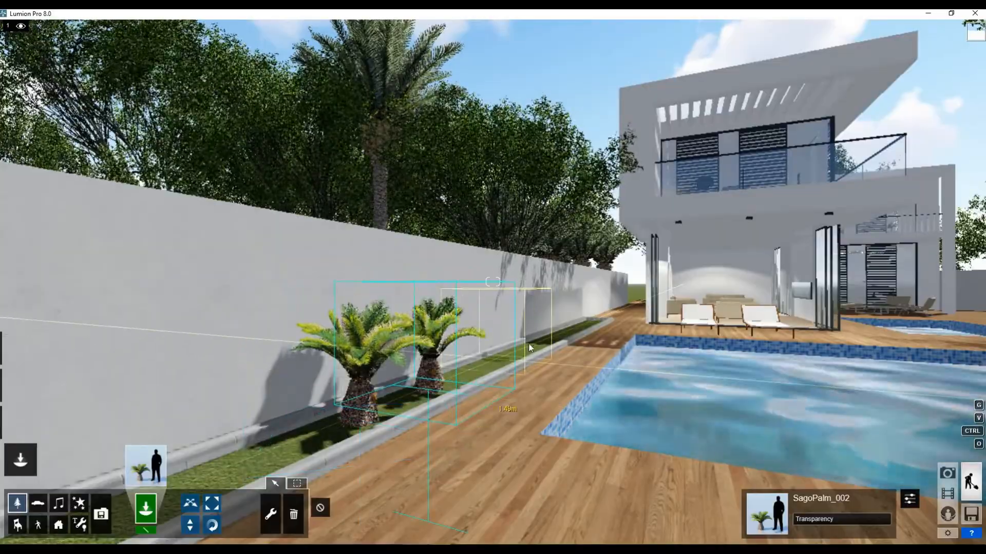
pyautogui.click(496, 359)
pyautogui.click(547, 340)
pyautogui.scroll(3, 557, 341)
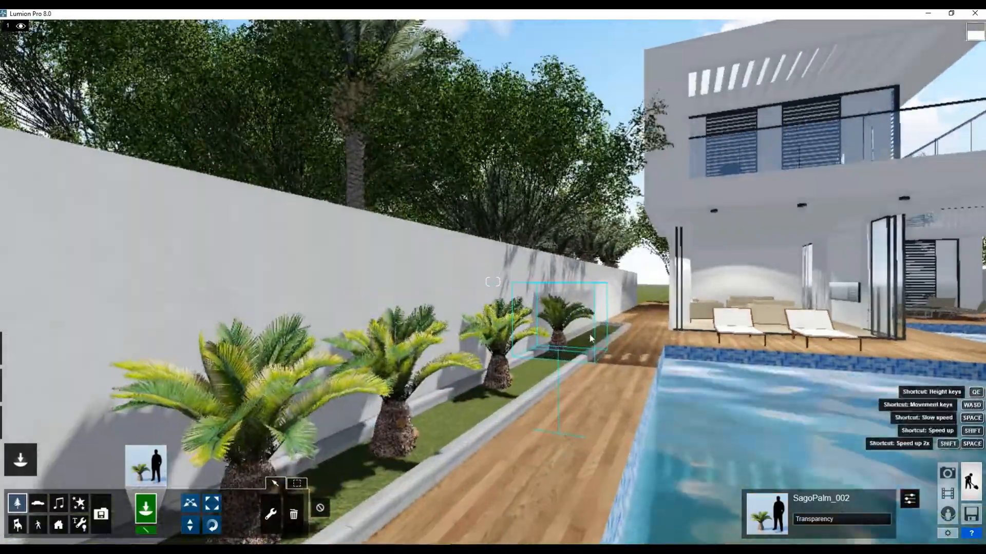
pyautogui.click(574, 352)
pyautogui.scroll(-5, 519, 355)
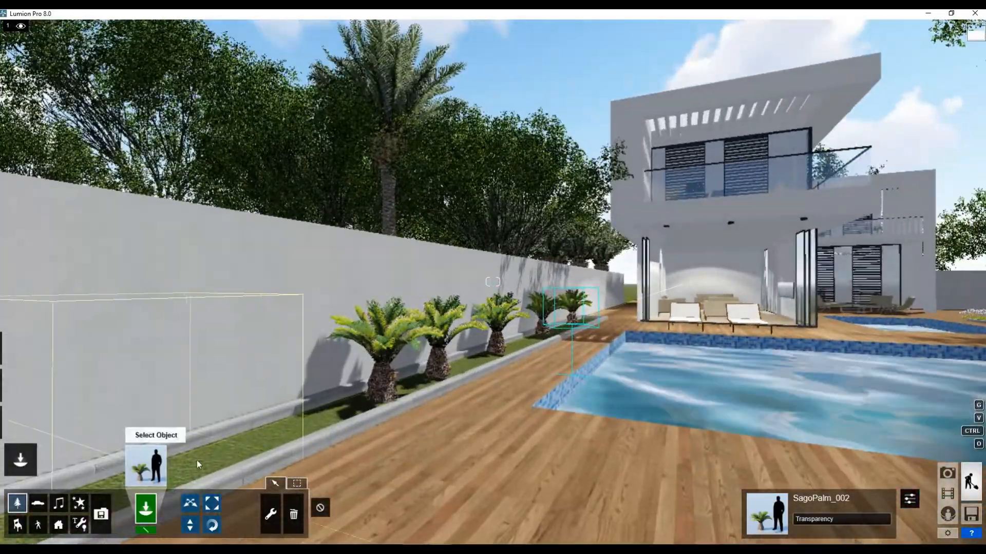
# Step: Place Grass_Green_001_x1 clumps from the Nature Library between the sago palms in the wall-side planting strip
pyautogui.click(146, 465)
pyautogui.click(447, 125)
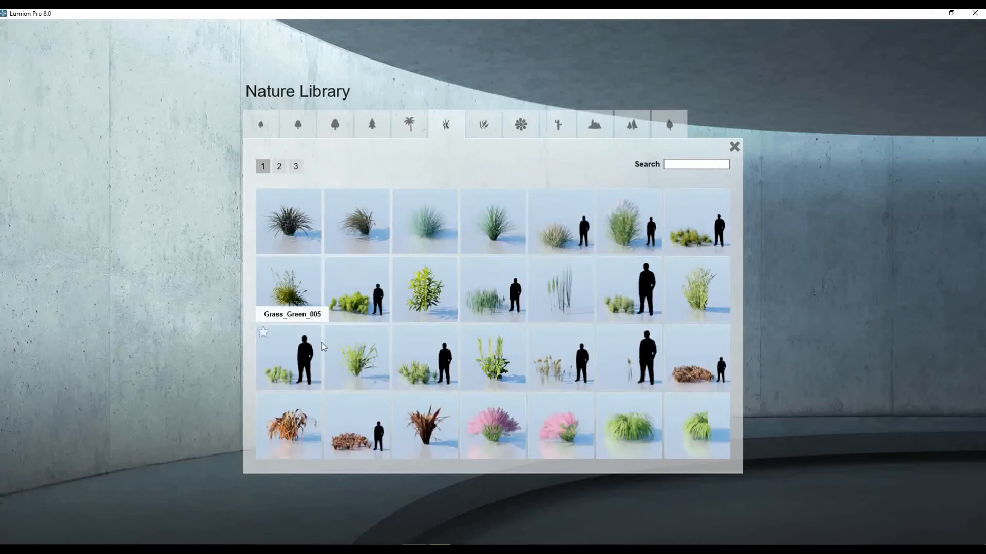
pyautogui.click(310, 310)
pyautogui.scroll(3, 354, 442)
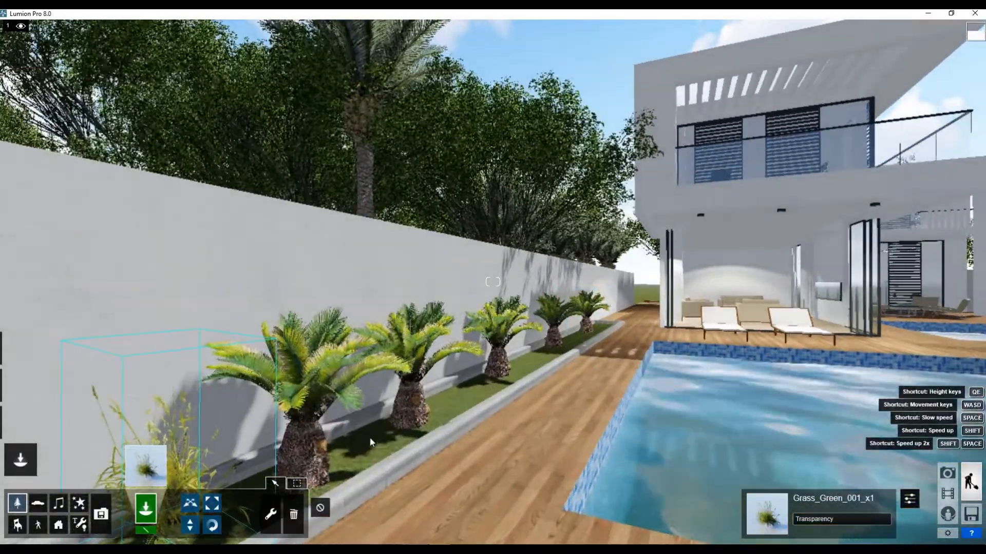
pyautogui.click(374, 449)
pyautogui.click(448, 405)
pyautogui.click(524, 363)
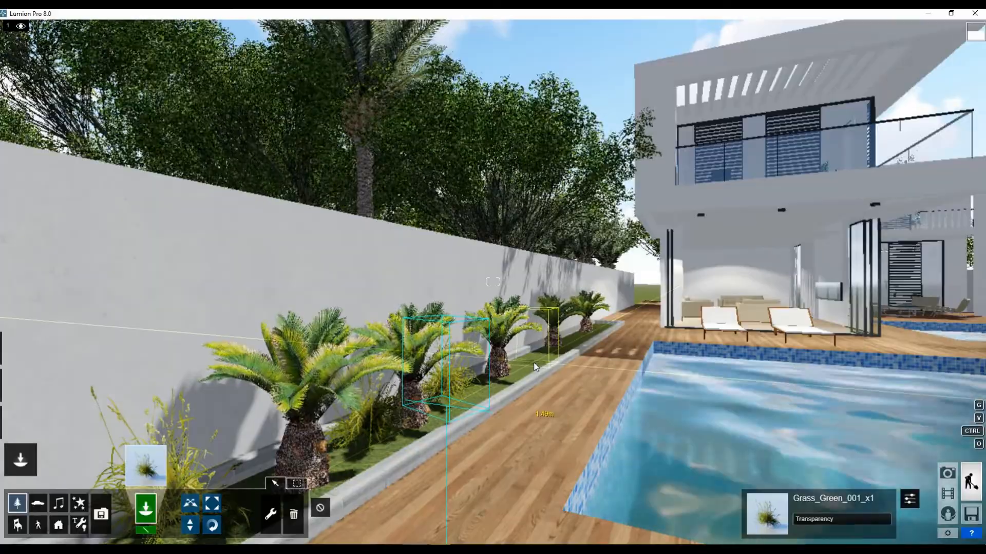
pyautogui.press('w')
pyautogui.press('s')
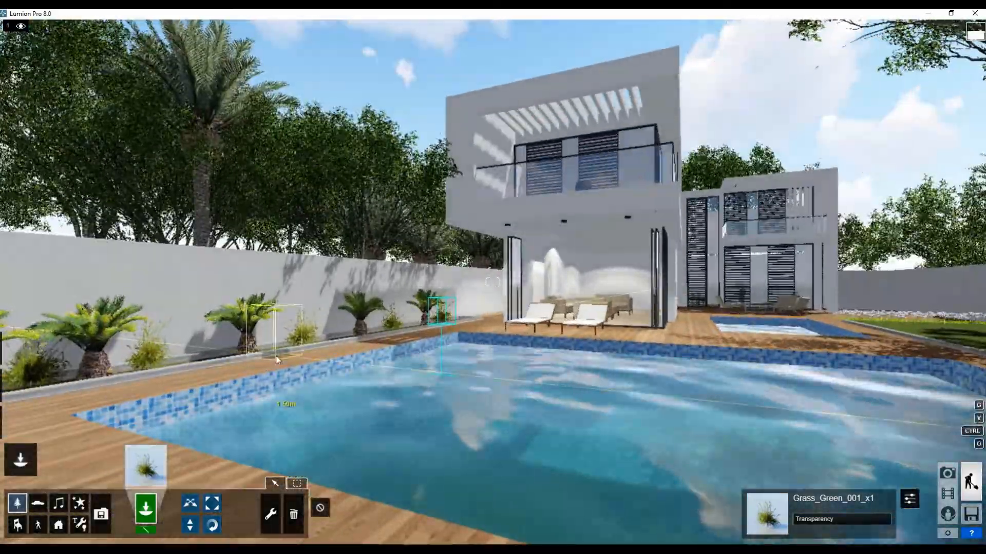
# Step: Place Grass_Green_001_x1 clumps along the far stretch of the lawn's edge beside the pool deck
pyautogui.press('s')
pyautogui.press('d')
pyautogui.press('w')
pyautogui.press('w')
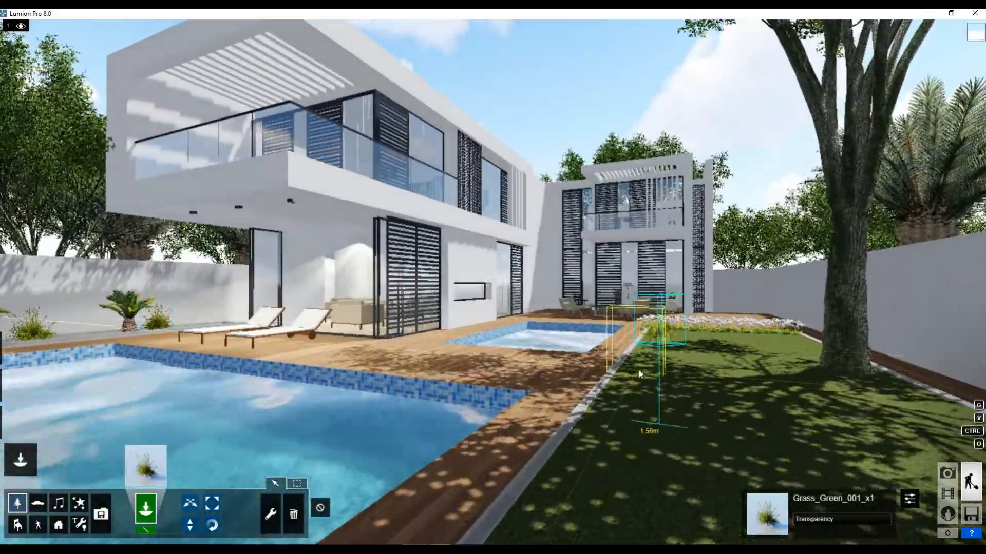
pyautogui.press('s')
pyautogui.press('w')
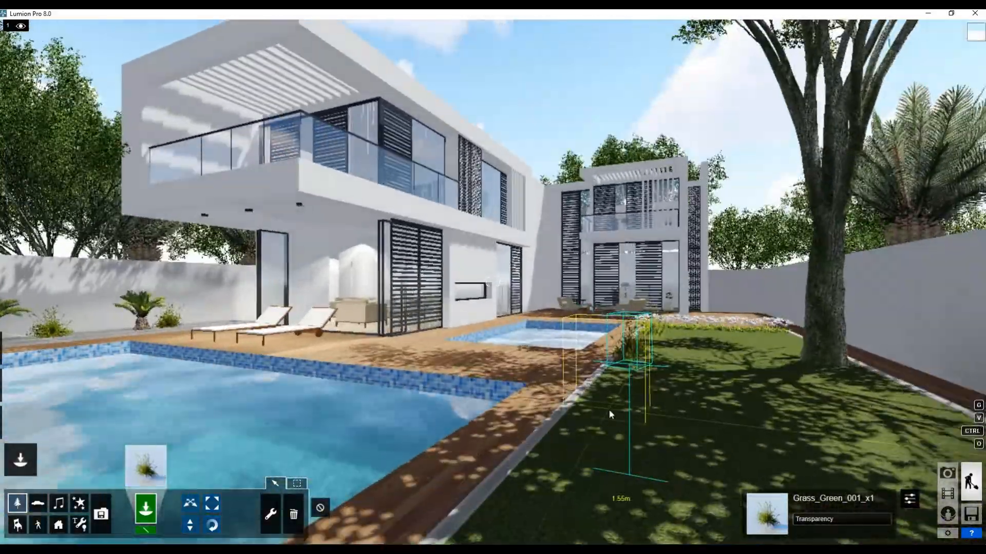
pyautogui.click(604, 399)
pyautogui.press('s')
pyautogui.press('w')
# Step: Check and accept the editor settings, and extend the row of Grass_Green_001_x1 clumps to the lawn's near corner by the pool
pyautogui.click(947, 533)
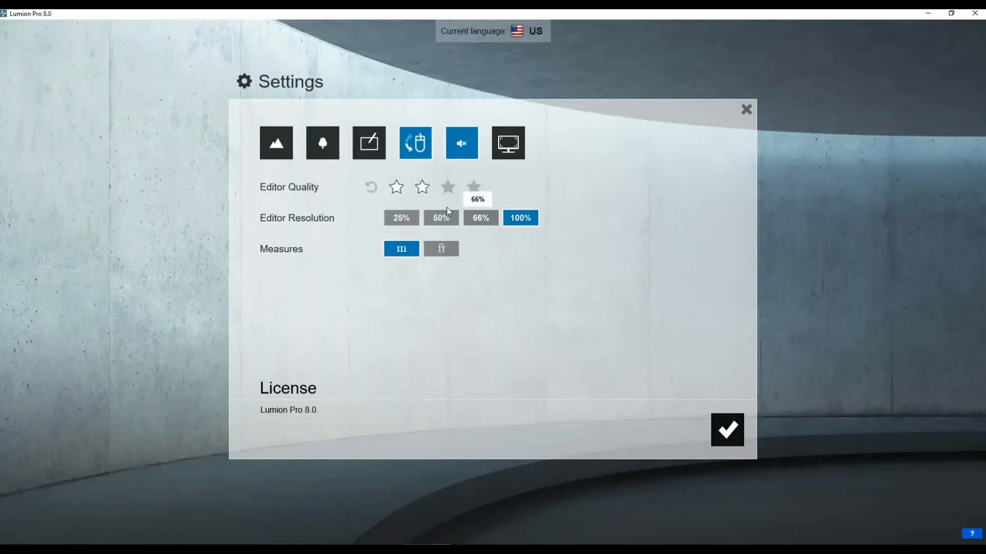
pyautogui.click(729, 436)
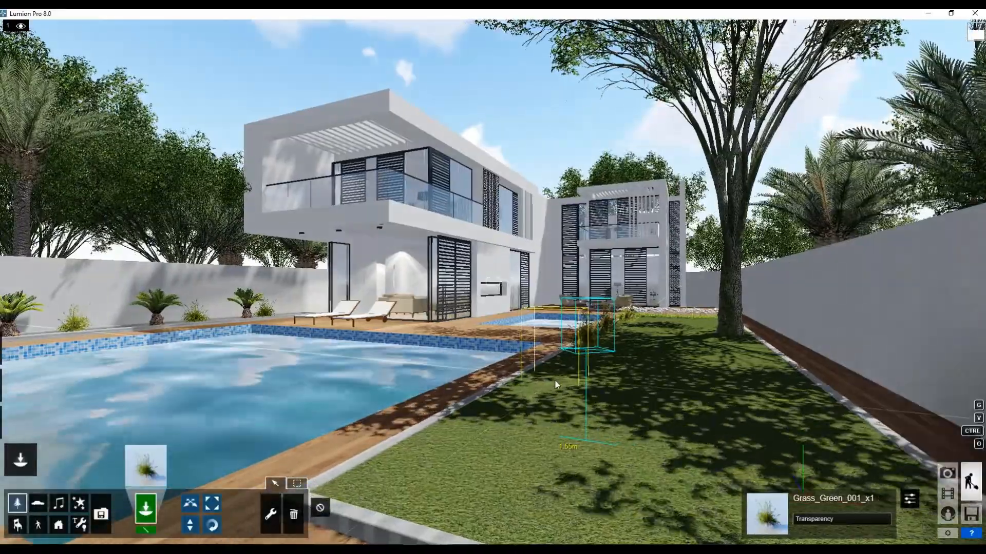
pyautogui.click(555, 380)
pyautogui.click(483, 424)
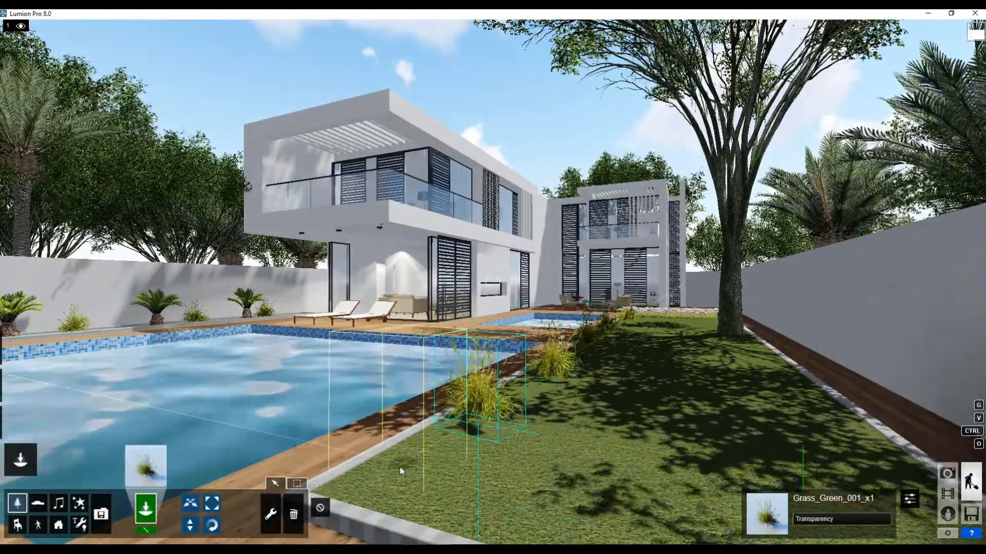
pyautogui.click(401, 466)
pyautogui.press('s')
pyautogui.press('w')
pyautogui.press('a')
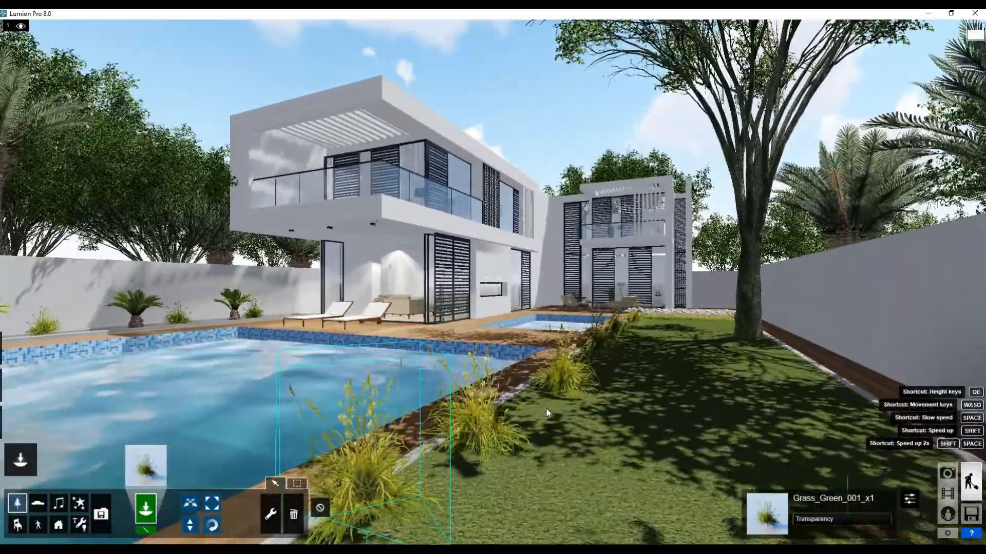
# Step: Fill the remaining gaps between the sago palms in the wall-side planting strip with more Grass_Green_001_x1 clumps
pyautogui.press('w')
pyautogui.press('a')
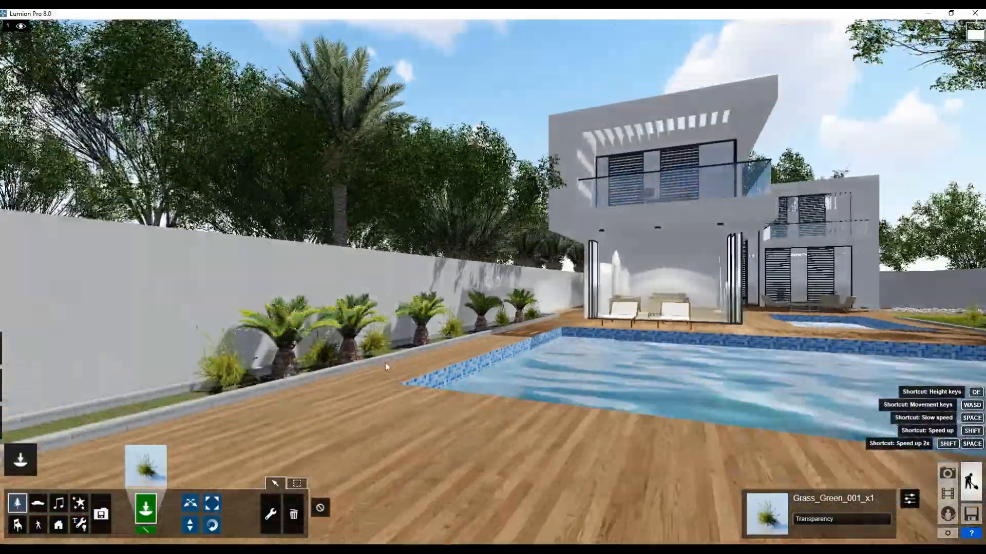
pyautogui.press('w')
pyautogui.press('w')
pyautogui.press('a')
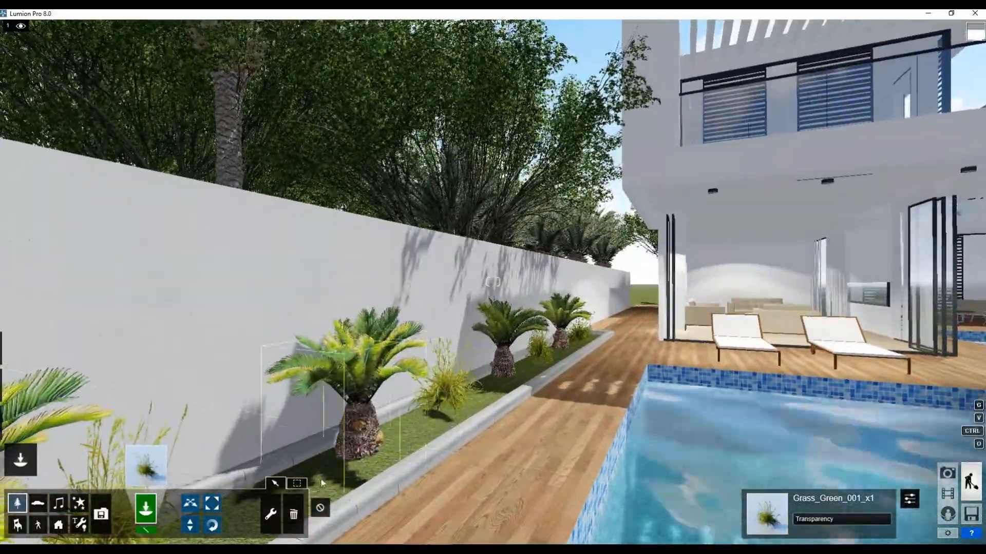
pyautogui.press('s')
pyautogui.click(409, 424)
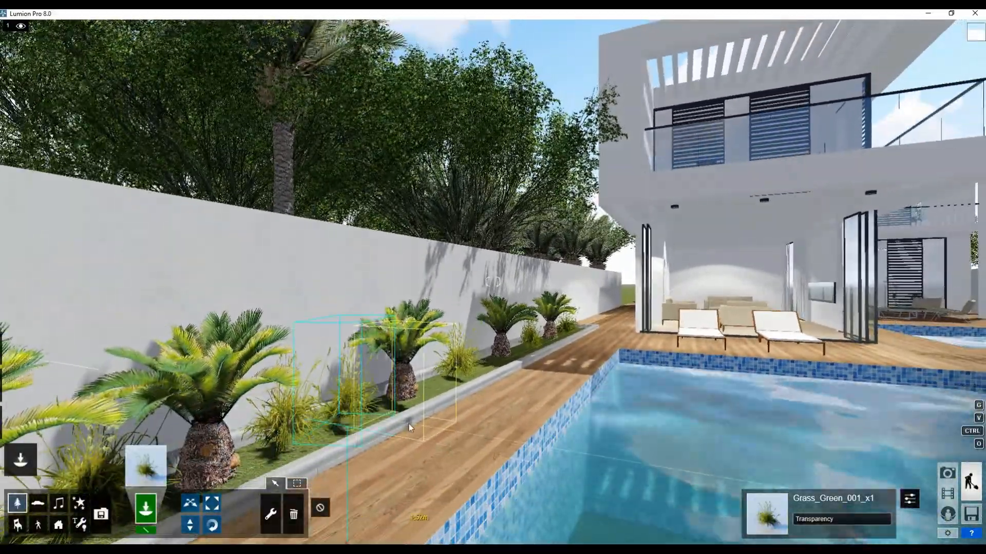
pyautogui.press('w')
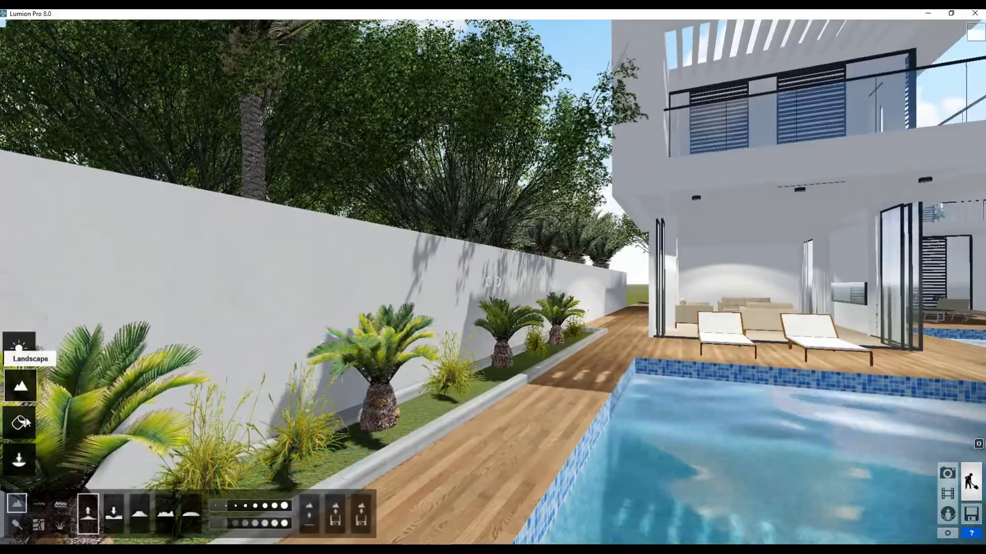
# Step: Open the Material Editor with the wall-side planting strip in view
pyautogui.click(28, 425)
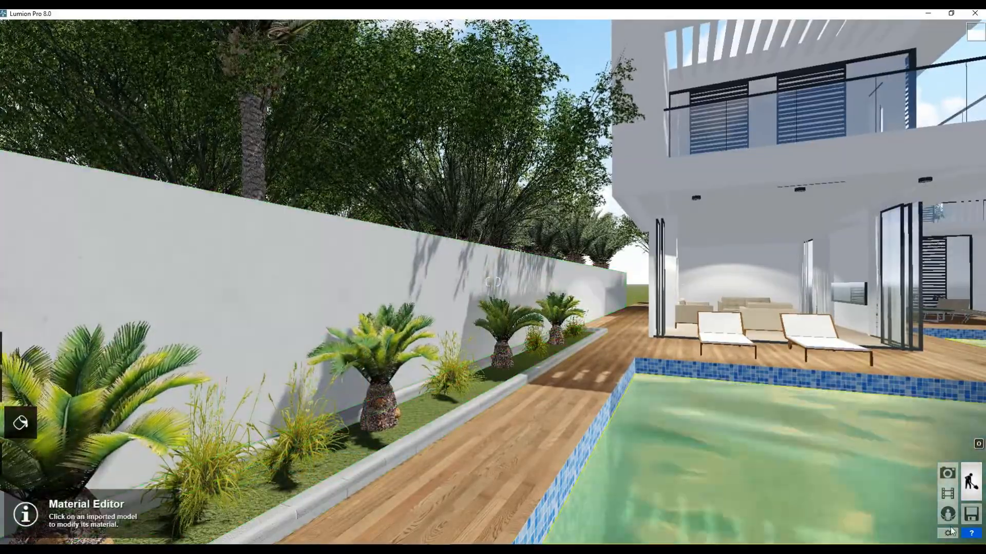
pyautogui.press('s')
pyautogui.moveTo(331, 456); pyautogui.dragTo(362, 471, button='right')
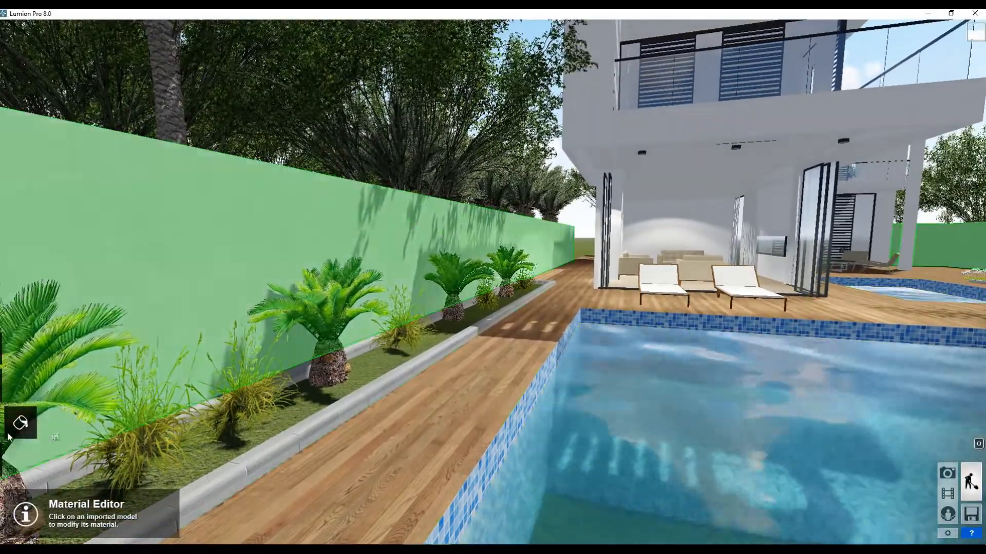
pyautogui.moveTo(20, 437)
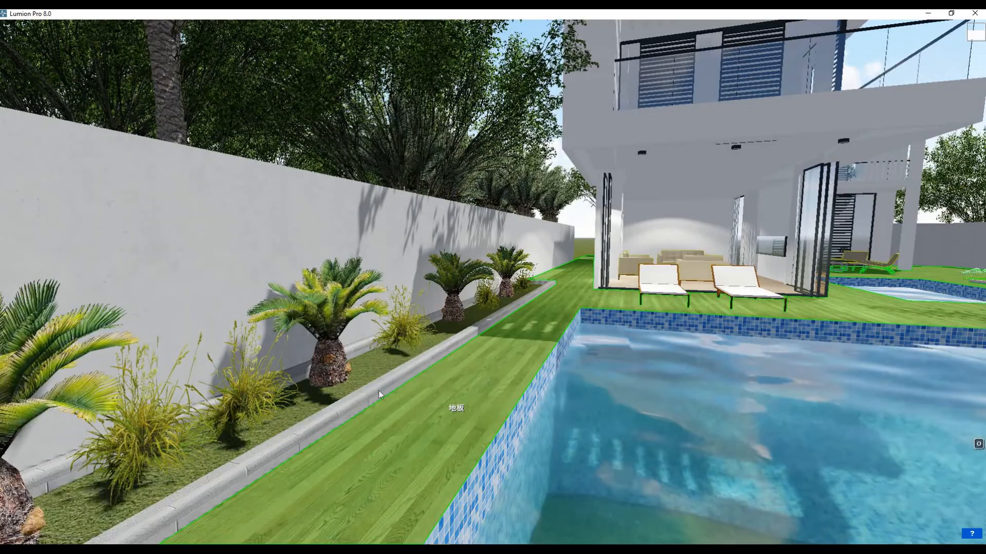
# Step: Try to assign the custom Landscape material to the wooden pool deck surface
pyautogui.click(384, 377)
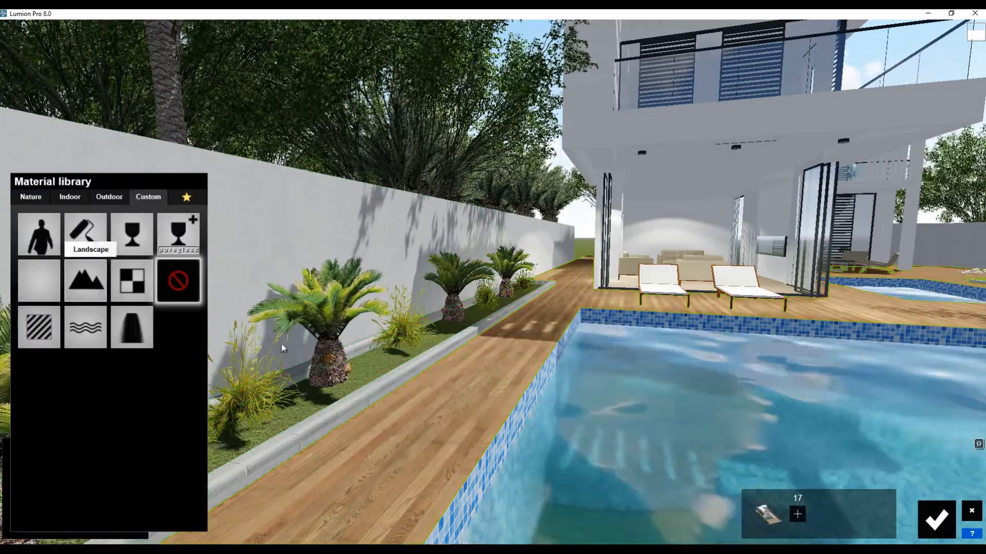
pyautogui.click(85, 281)
pyautogui.press('s')
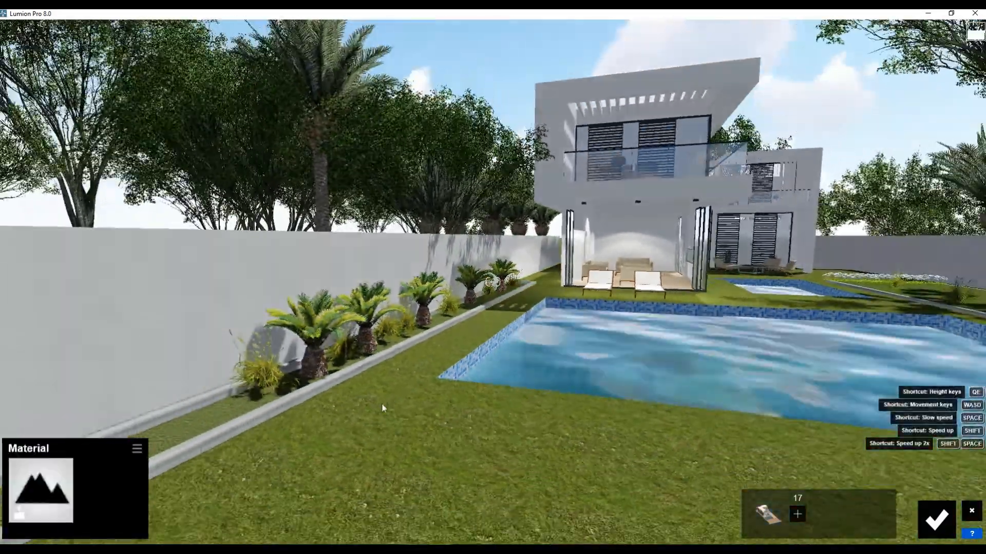
pyautogui.press('w')
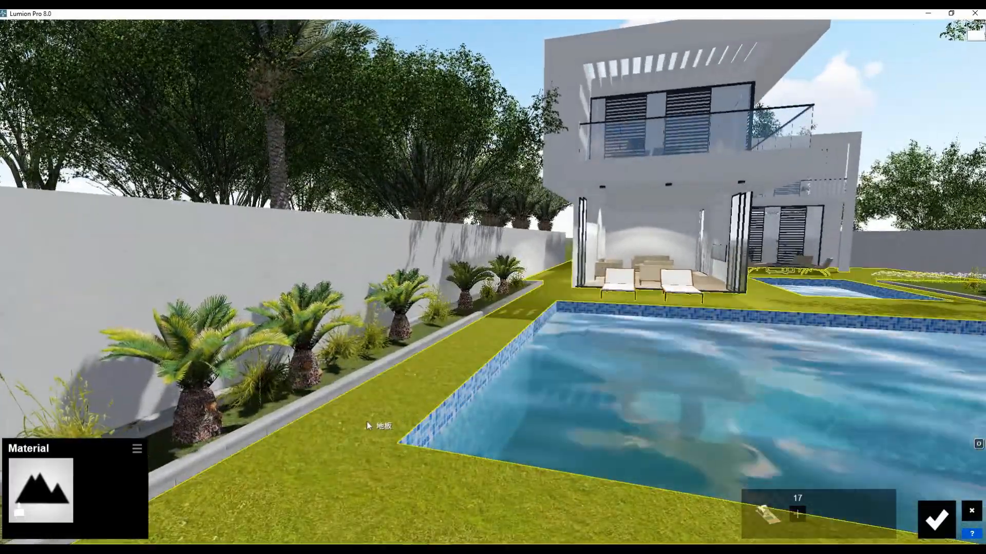
# Step: Assign the custom Landscape material to the planting strip's grass surface, cao, and save the material changes
pyautogui.press('s')
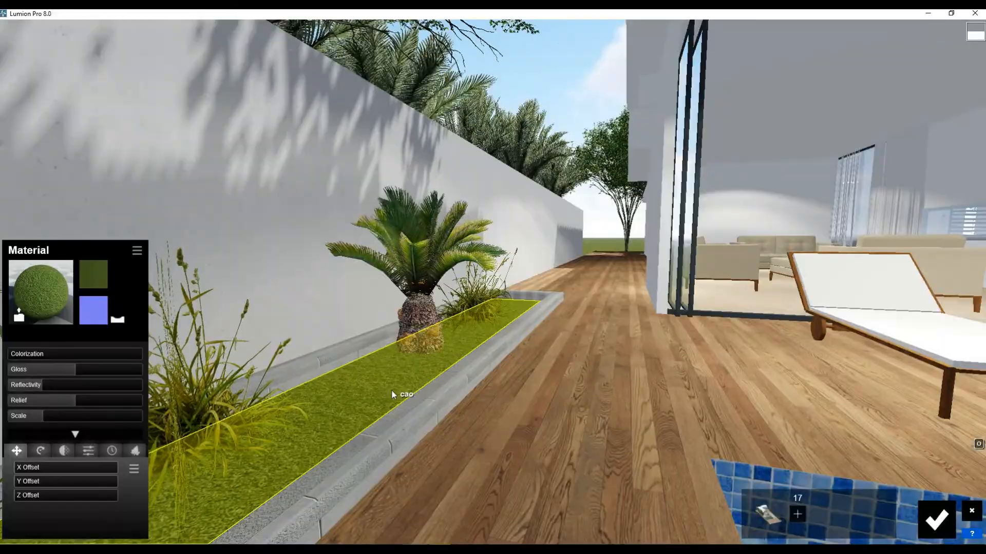
pyautogui.click(78, 337)
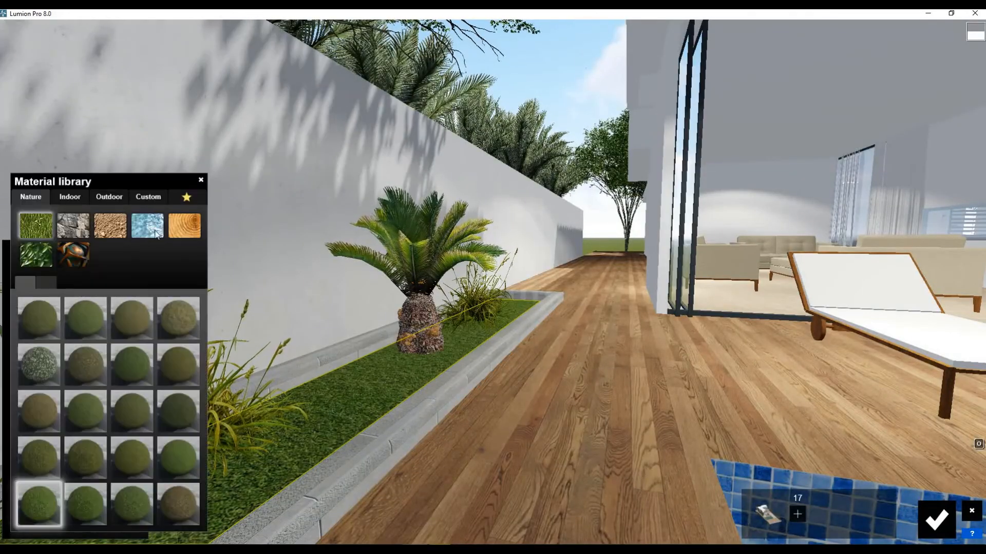
pyautogui.click(148, 197)
pyautogui.click(85, 280)
pyautogui.click(39, 490)
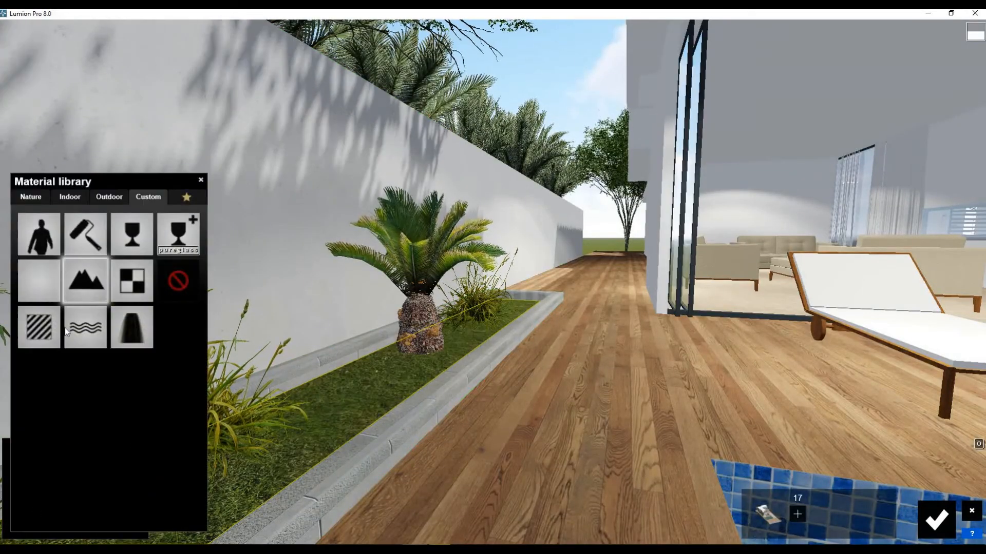
pyautogui.click(936, 520)
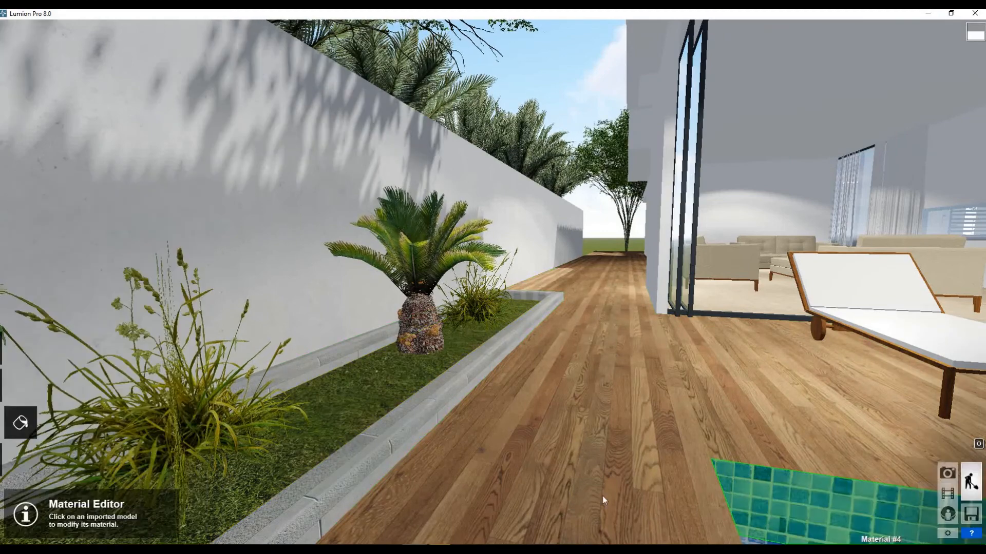
# Step: Turn on the landscape's 3D grass and return to Photo mode
pyautogui.moveTo(10, 358)
pyautogui.click(21, 386)
pyautogui.click(107, 518)
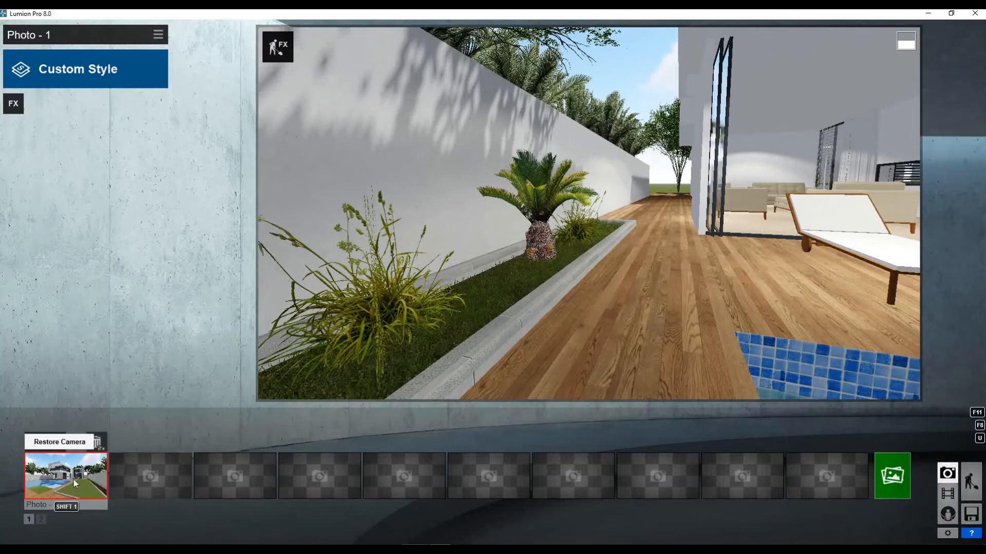
# Step: From the Photo 1 camera view, lower the pool water material's Wave Scale and save the material change
pyautogui.click(74, 483)
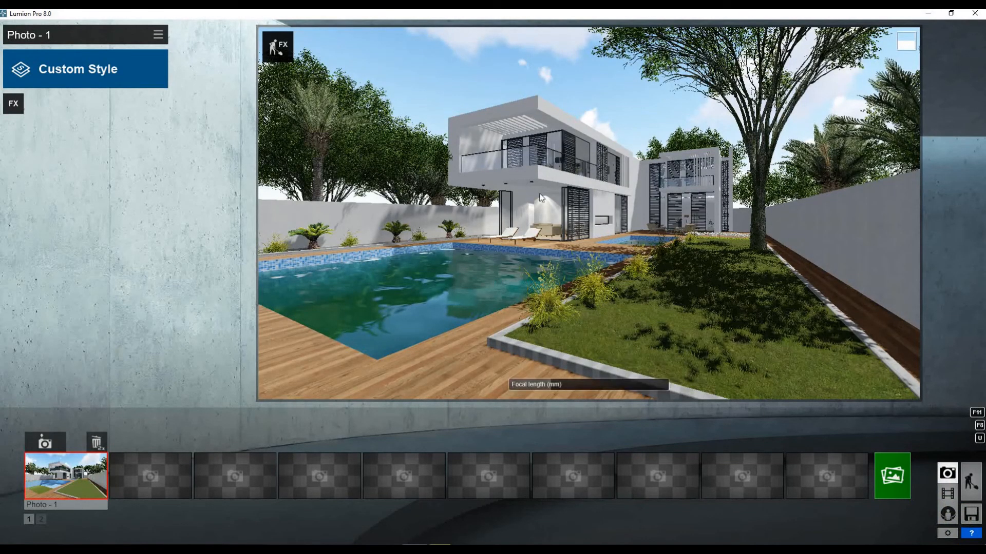
pyautogui.click(980, 483)
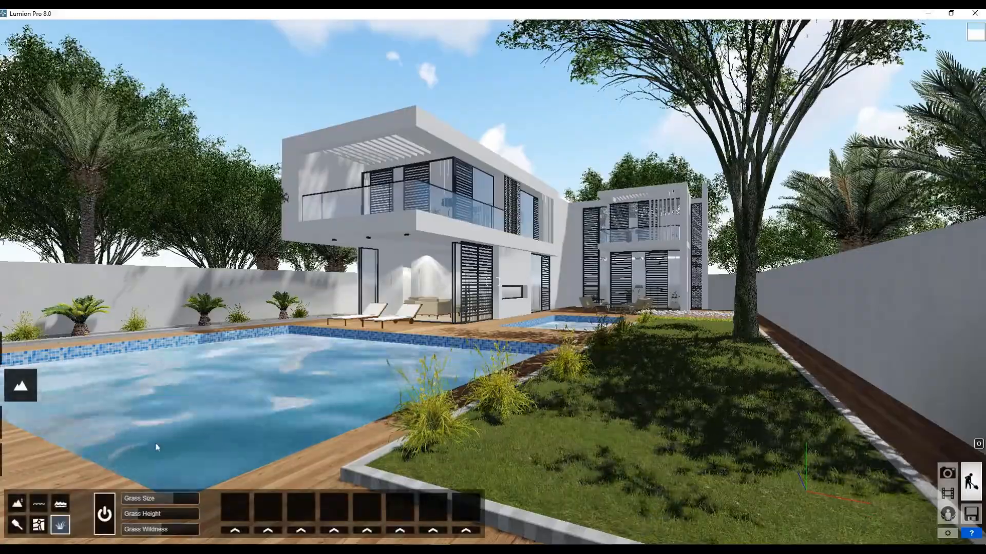
pyautogui.click(51, 507)
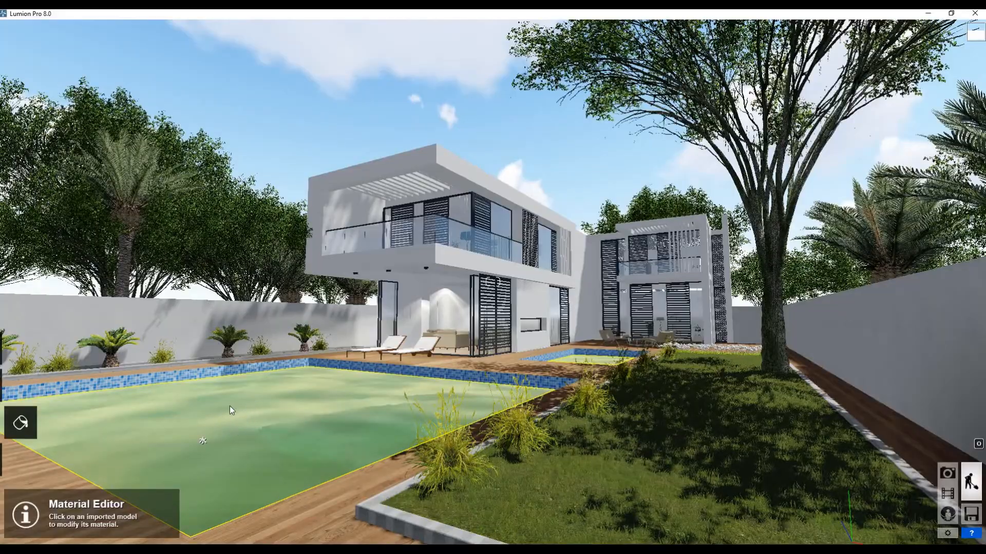
pyautogui.click(203, 440)
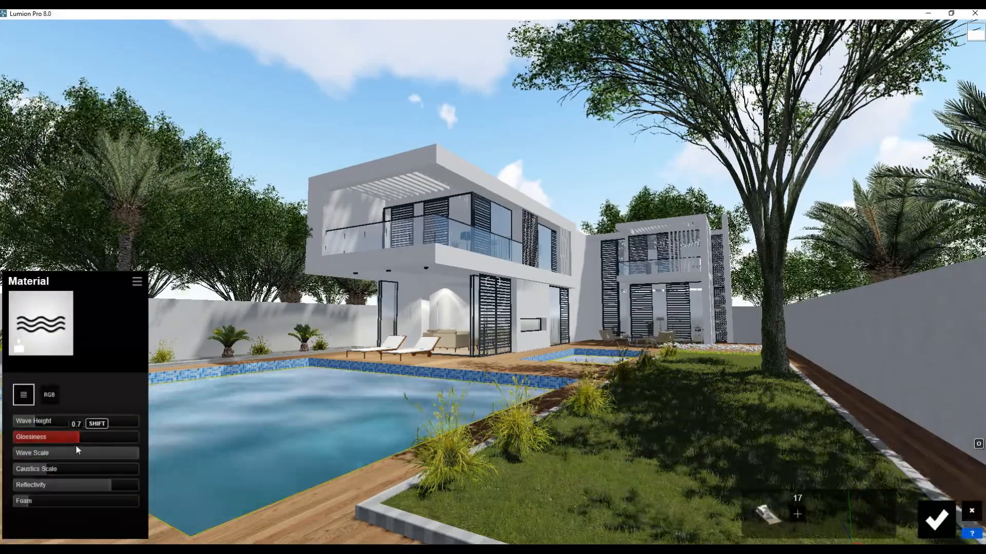
pyautogui.moveTo(99, 459); pyautogui.dragTo(65, 458)
pyautogui.click(937, 520)
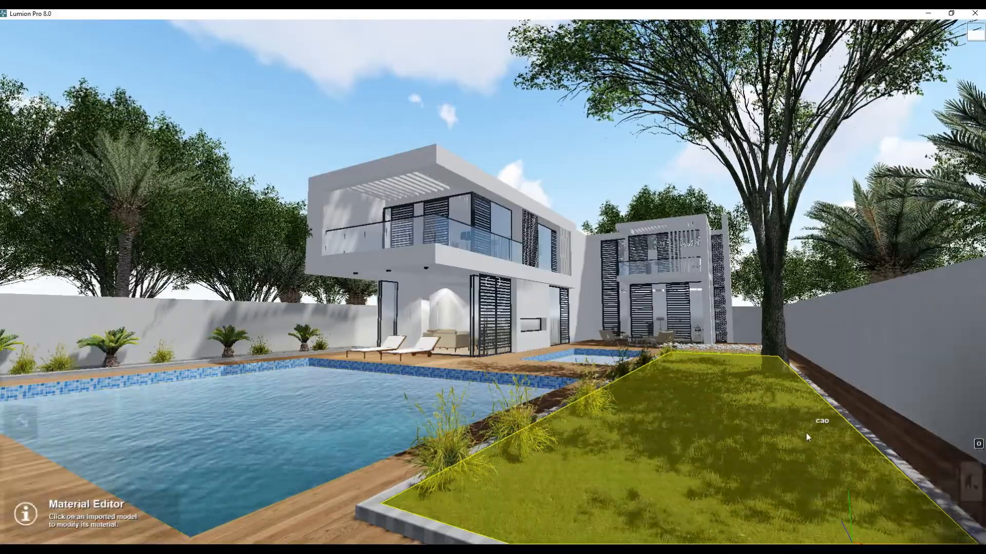
# Step: Apply the Daytime style to Photo 1
pyautogui.click(947, 472)
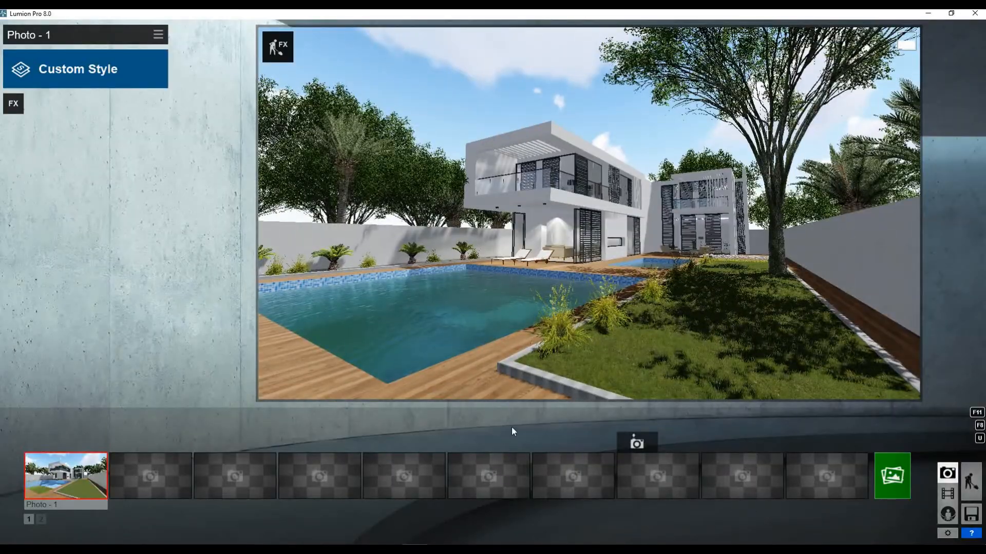
pyautogui.click(107, 87)
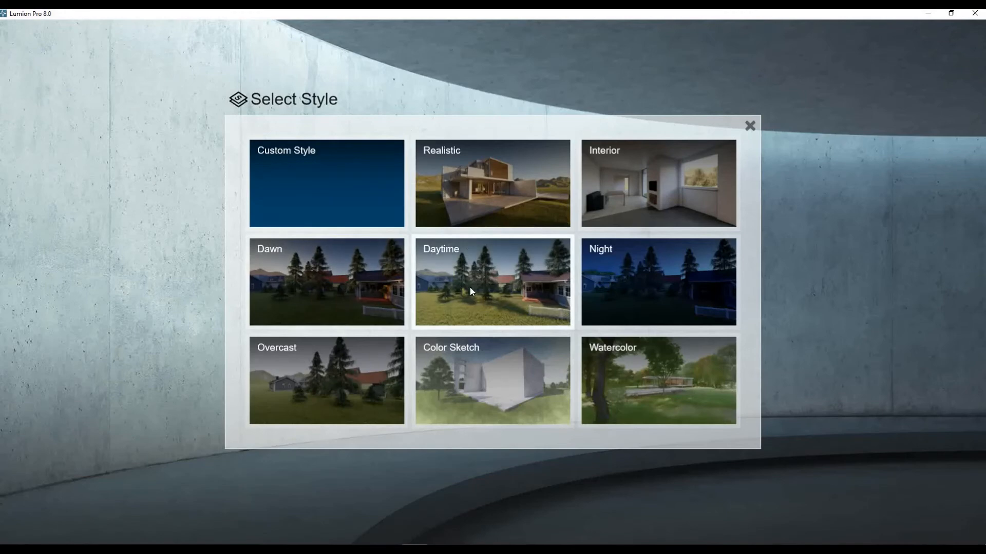
pyautogui.click(511, 278)
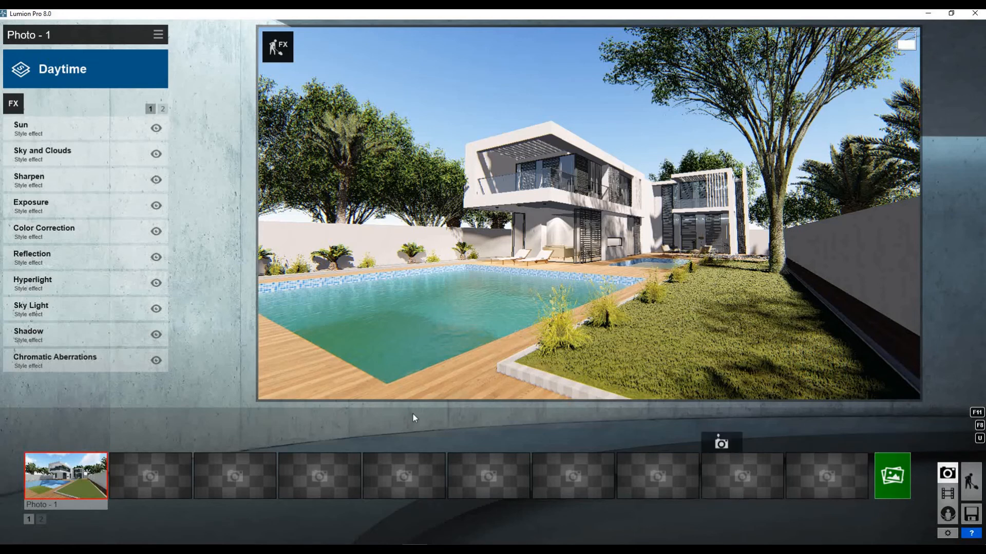
pyautogui.moveTo(86, 450)
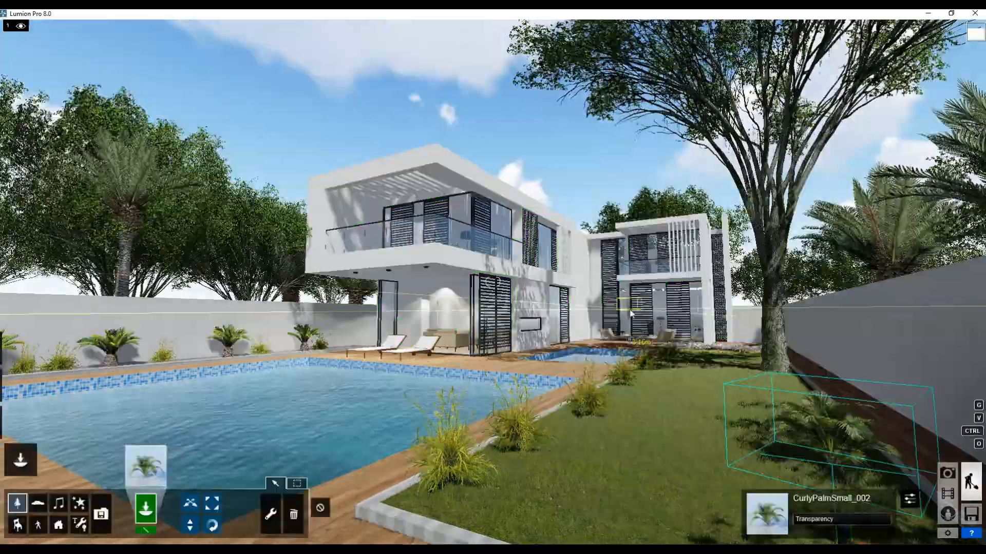
# Step: Plant several CurlyPalmSmall_002 palms on the lawn, along the boundary wall and around the large tree
pyautogui.click(145, 465)
pyautogui.click(561, 354)
pyautogui.click(778, 381)
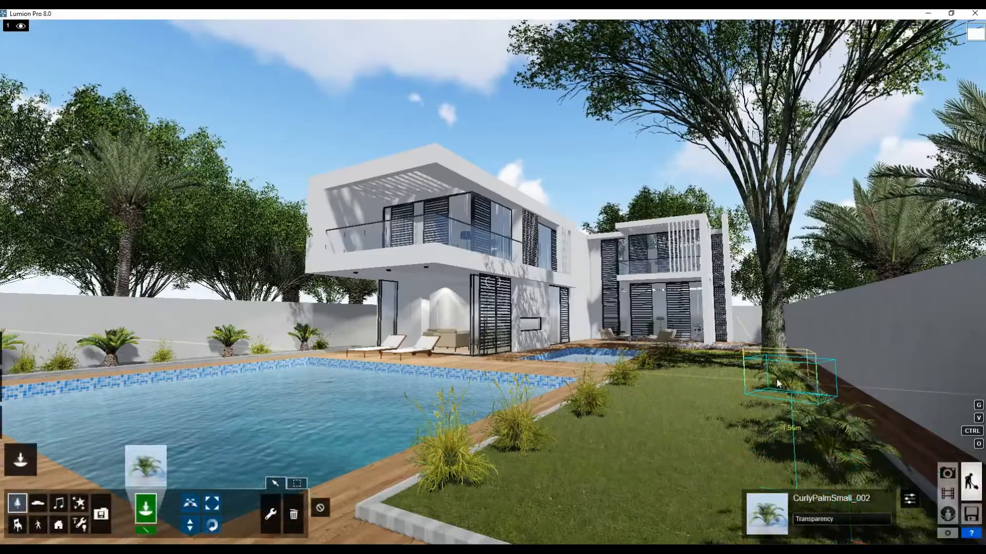
pyautogui.press('a')
pyautogui.moveTo(776, 365); pyautogui.dragTo(821, 355, button='right')
pyautogui.press('w')
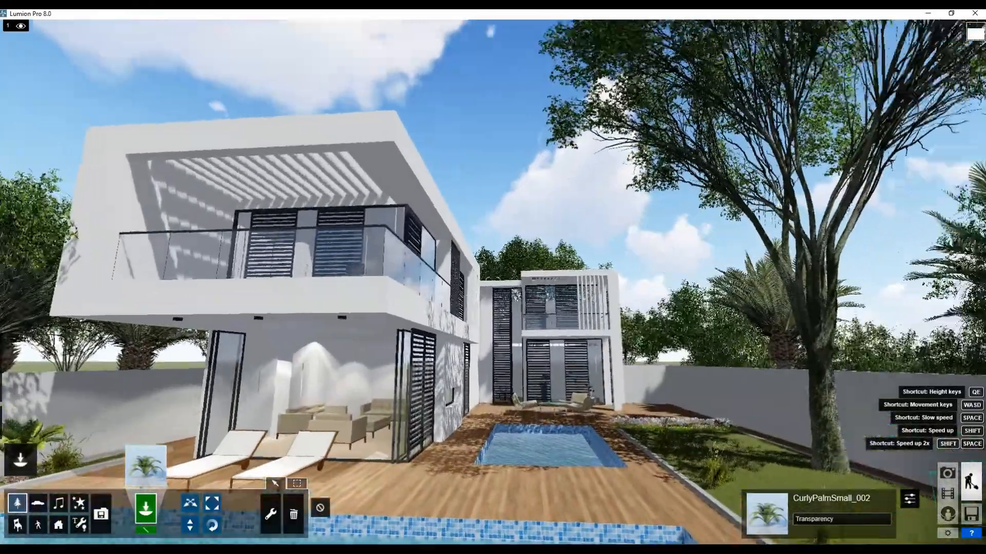
pyautogui.moveTo(722, 406); pyautogui.dragTo(739, 413, button='right')
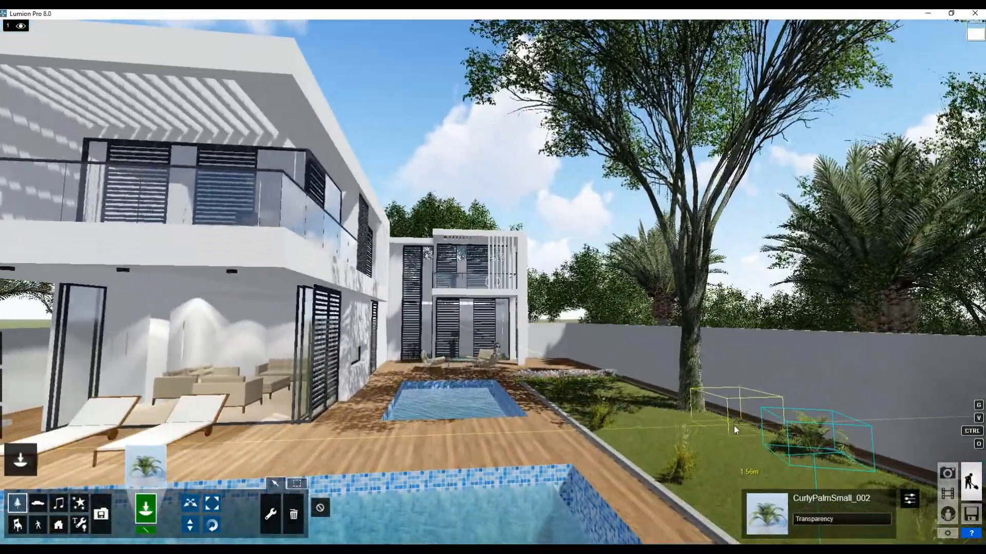
pyautogui.click(734, 425)
pyautogui.click(657, 398)
# Step: Plant CurlyPalmSmall_002 palms between the existing palms and grass clumps in the poolside planting strip
pyautogui.moveTo(653, 398); pyautogui.dragTo(504, 410, button='right')
pyautogui.press('s')
pyautogui.press('w')
pyautogui.press('w')
pyautogui.click(530, 391)
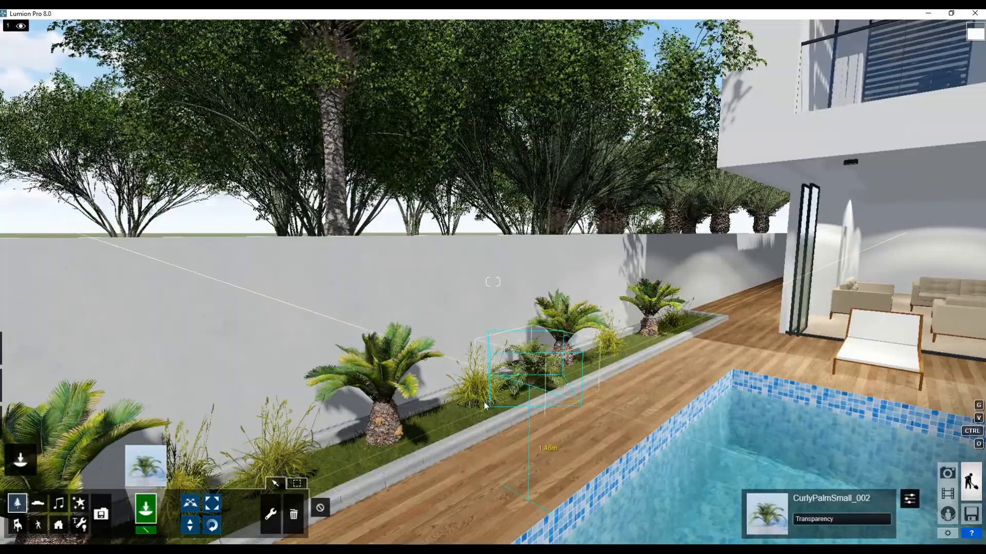
pyautogui.click(343, 453)
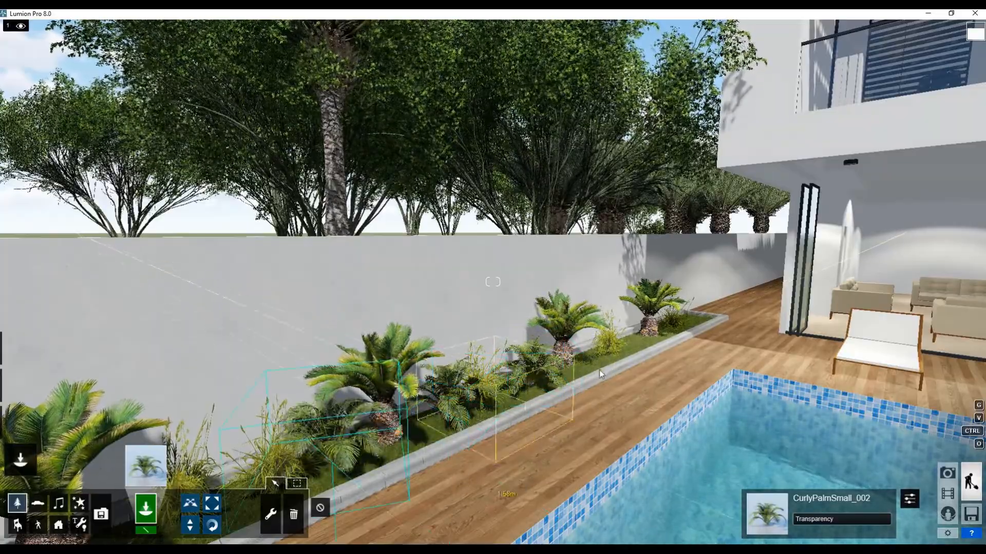
pyautogui.click(629, 348)
pyautogui.press('s')
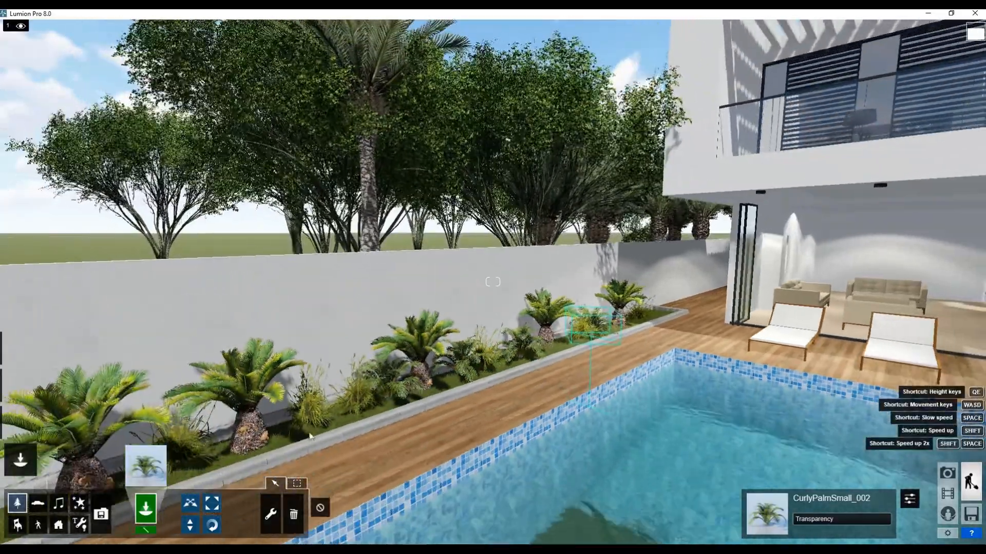
pyautogui.click(328, 422)
pyautogui.press('s')
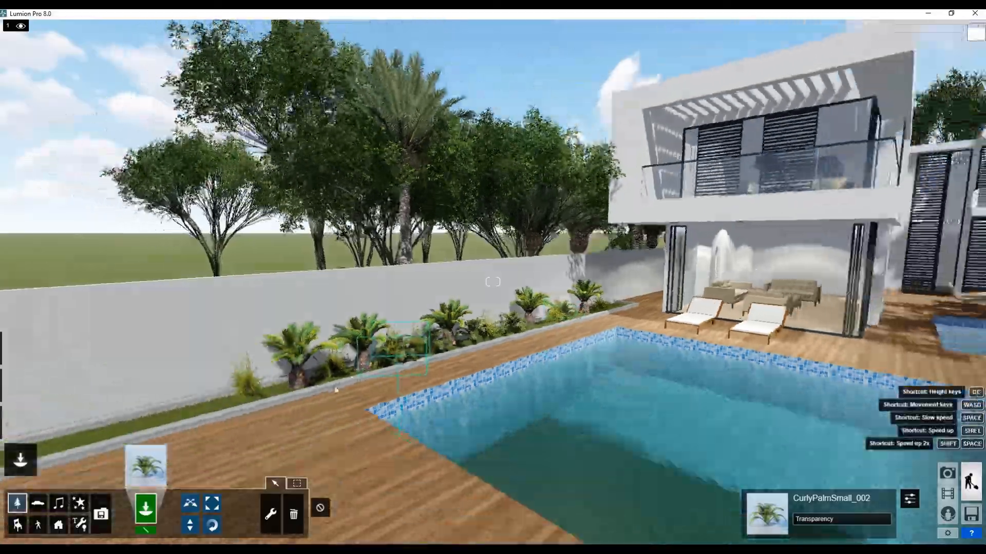
pyautogui.press('w')
pyautogui.press('s')
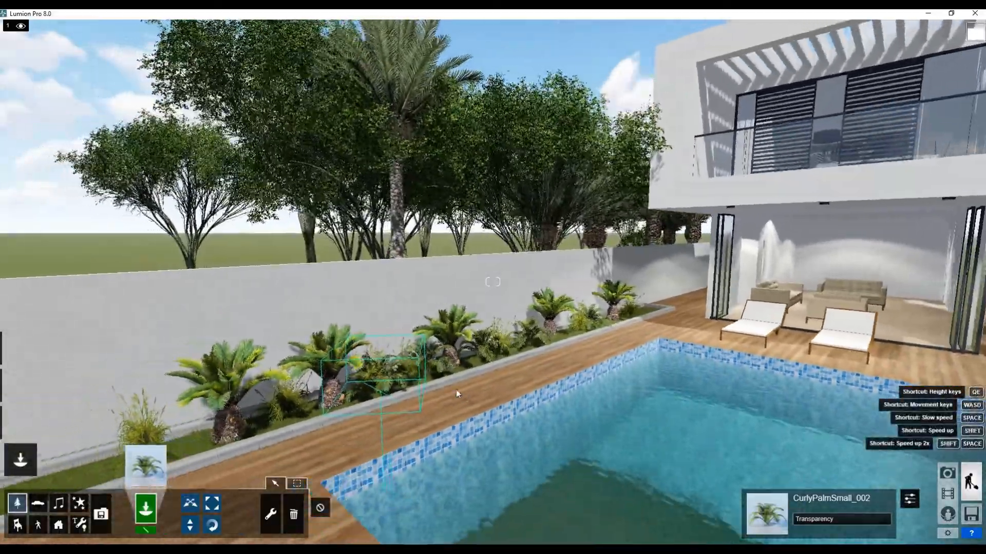
# Step: Move the American elm trees on the ground outside the boundary wall to regroup them behind the pool
pyautogui.press('a')
pyautogui.moveTo(614, 405); pyautogui.dragTo(579, 380, button='right')
pyautogui.press('a')
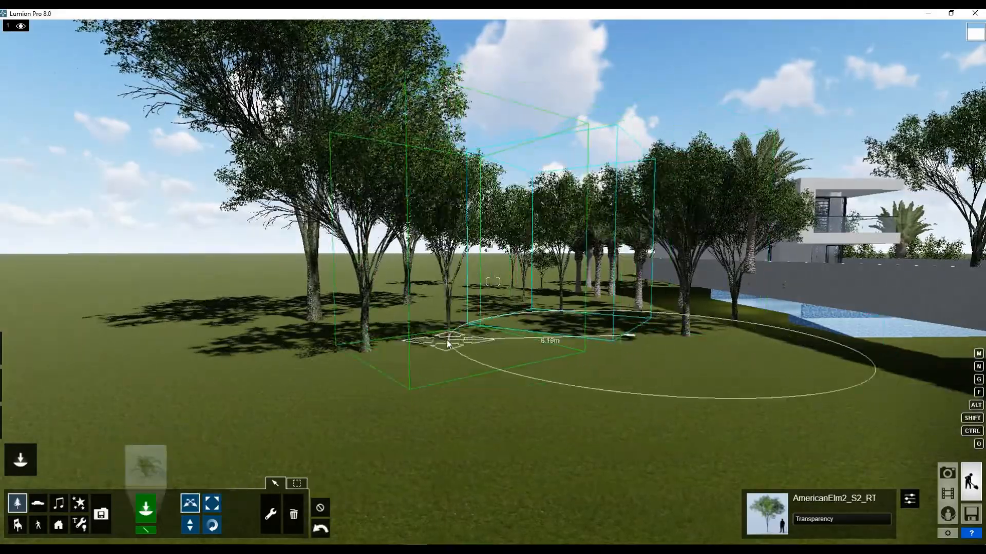
pyautogui.moveTo(497, 333); pyautogui.dragTo(478, 319)
pyautogui.moveTo(563, 314); pyautogui.dragTo(544, 319)
pyautogui.moveTo(636, 312); pyautogui.dragTo(568, 324)
pyautogui.moveTo(682, 310); pyautogui.dragTo(616, 319)
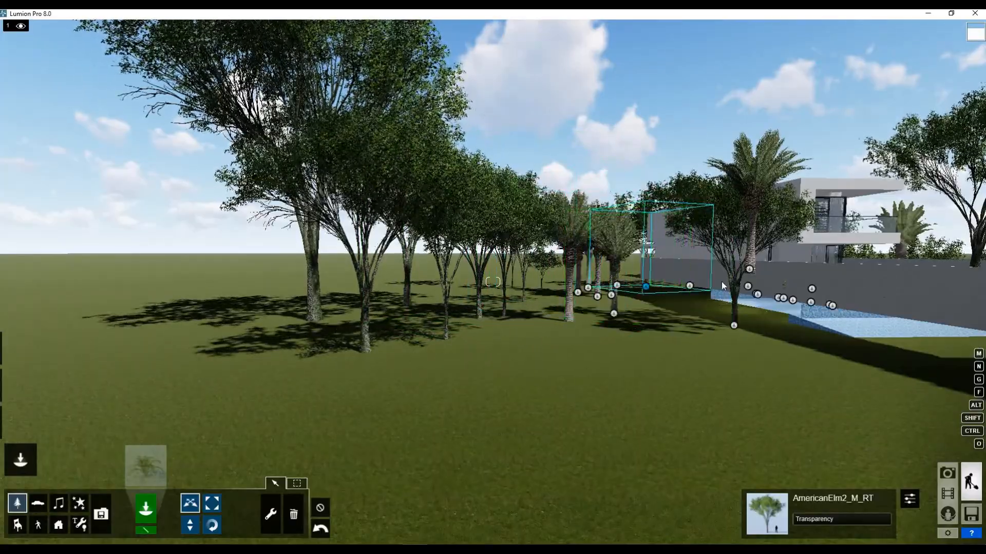
# Step: Choose a CanaryIslandDatePalm from the nature library's palms and plant two outside the boundary wall
pyautogui.press('w')
pyautogui.press('d')
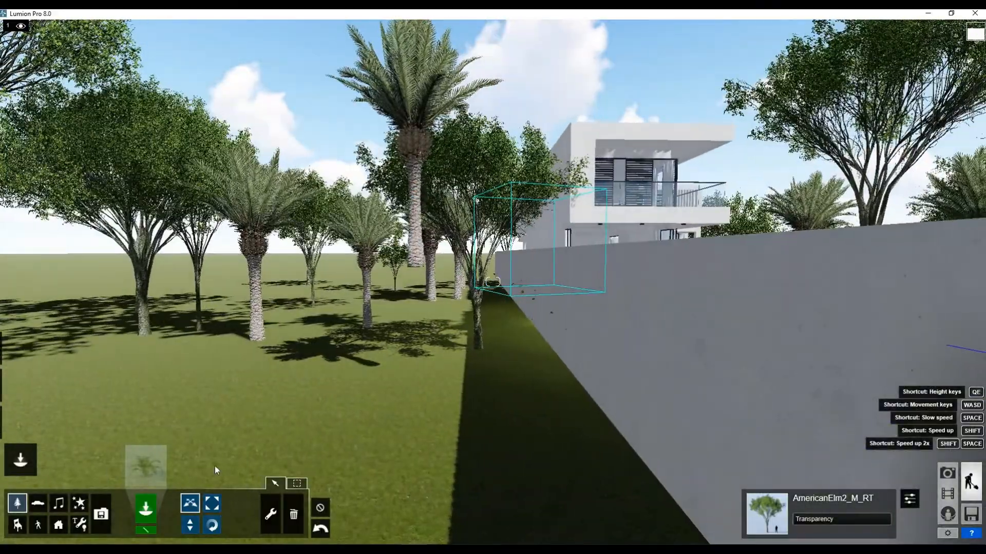
pyautogui.click(146, 466)
pyautogui.click(408, 125)
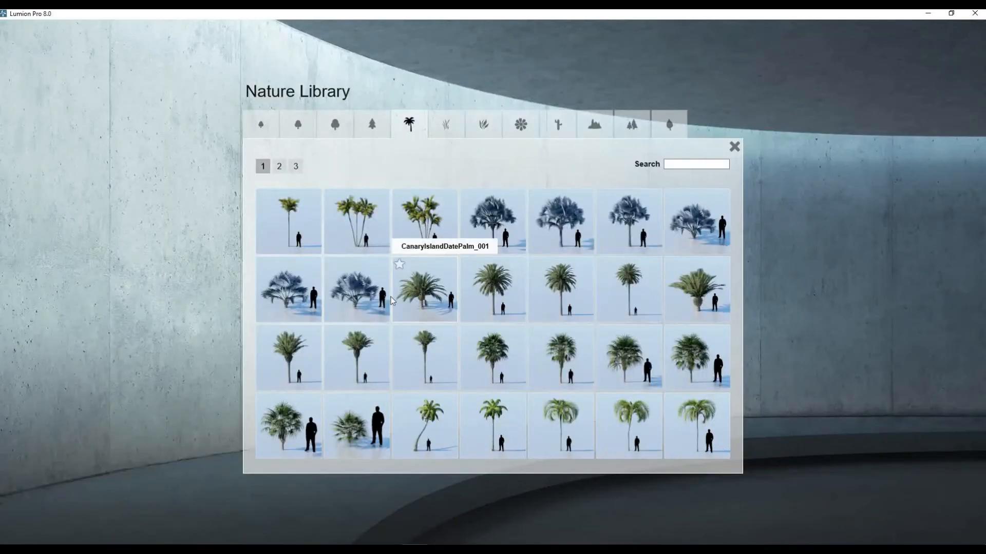
pyautogui.click(363, 380)
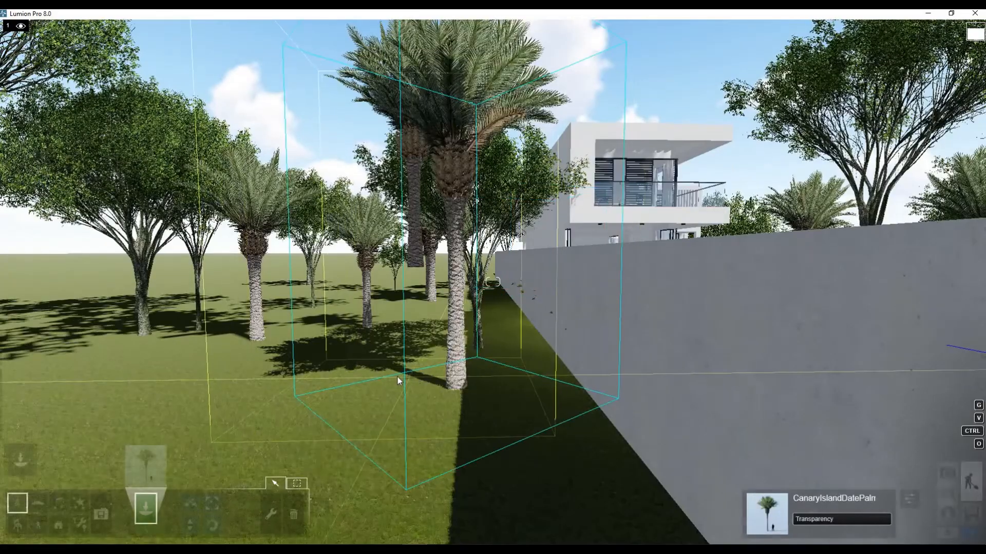
pyautogui.click(379, 386)
# Step: Delete the newly planted Canary Island date palm that stands nearer the boundary wall
pyautogui.moveTo(419, 367); pyautogui.dragTo(298, 514, button='right')
pyautogui.press('a')
pyautogui.click(295, 514)
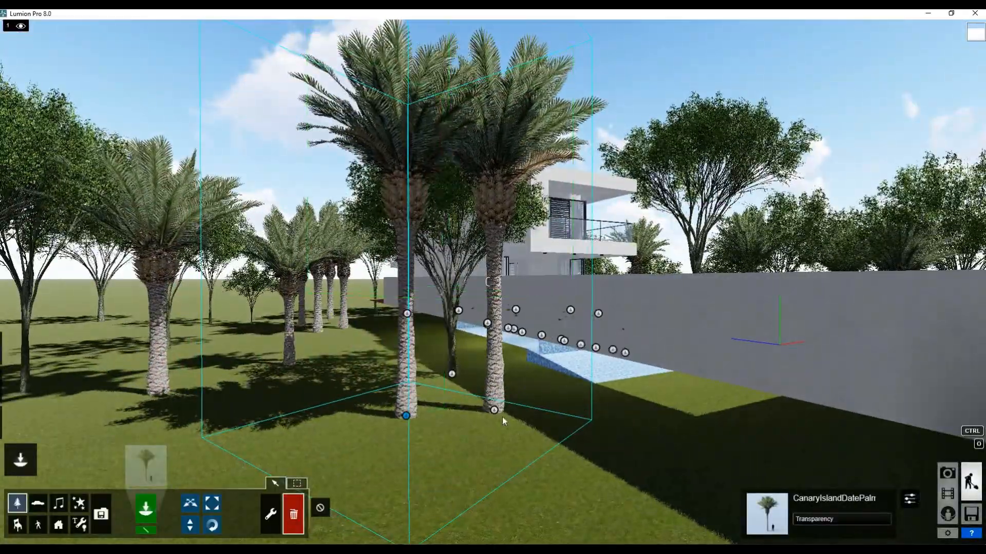
pyautogui.click(495, 411)
pyautogui.press('d')
pyautogui.moveTo(498, 413); pyautogui.dragTo(897, 473, button='right')
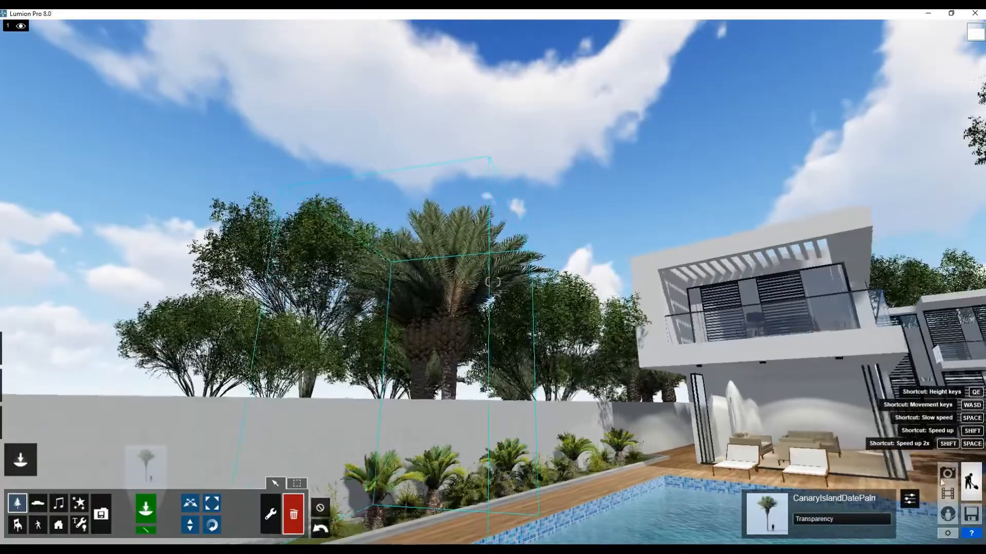
# Step: Return to the Photo 1 camera view and resize the plants in the poolside planting strip in the build scene
pyautogui.click(948, 473)
pyautogui.click(66, 475)
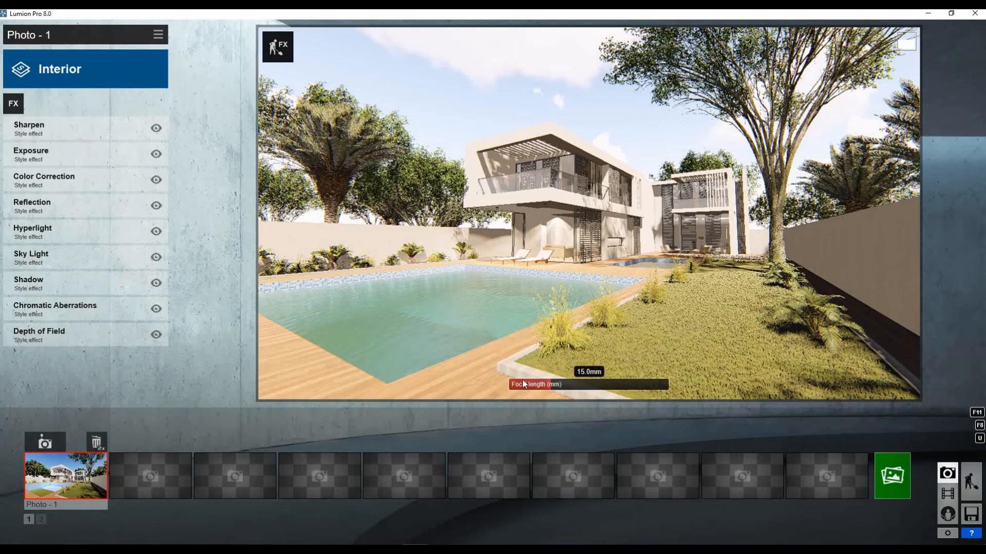
pyautogui.click(971, 481)
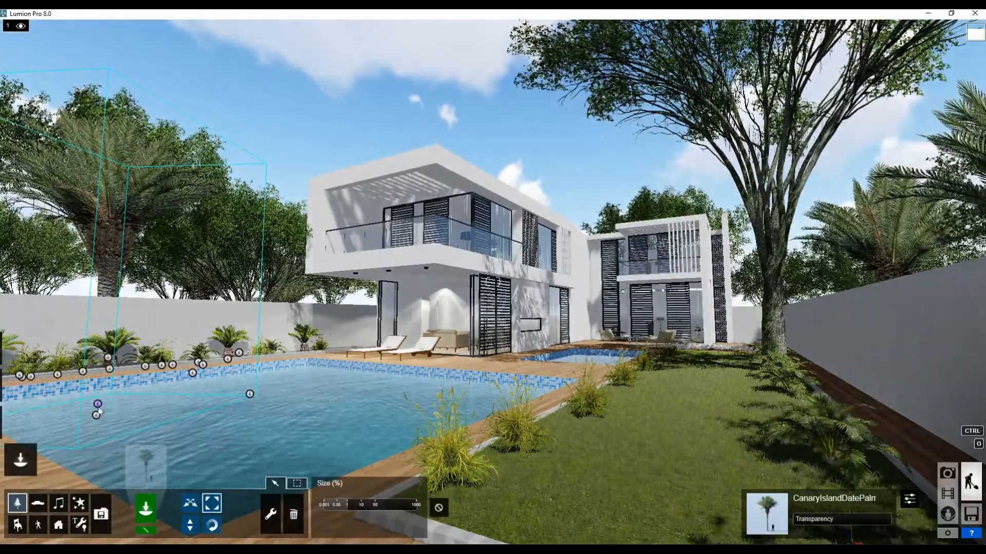
pyautogui.moveTo(102, 429); pyautogui.dragTo(104, 446)
pyautogui.moveTo(97, 409)
pyautogui.mouseDown()
pyautogui.moveTo(99, 430)
pyautogui.moveTo(90, 409)
pyautogui.mouseUp()
pyautogui.moveTo(109, 369)
pyautogui.mouseDown()
pyautogui.moveTo(112, 386)
pyautogui.moveTo(108, 378)
pyautogui.mouseUp()
pyautogui.moveTo(200, 356); pyautogui.dragTo(199, 339)
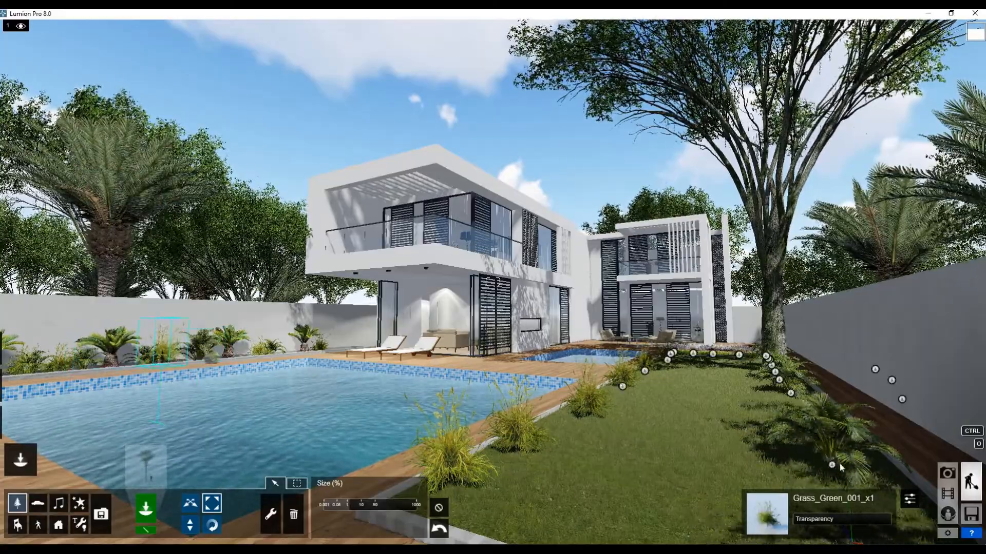
# Step: Enlarge the CurlyPalmSmall_002 palm in the lawn's foreground and the smaller plants around the lawn's large tree
pyautogui.moveTo(824, 443); pyautogui.dragTo(810, 412)
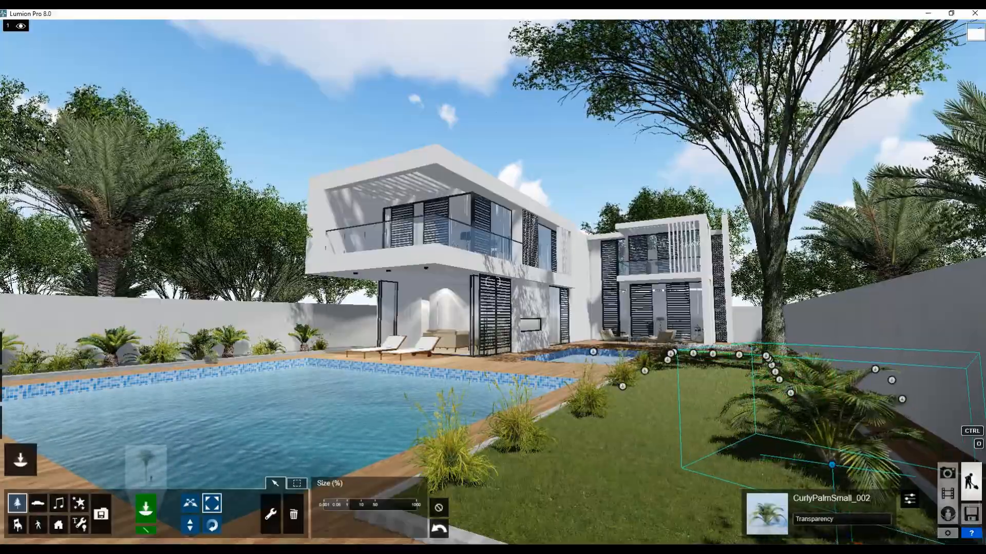
pyautogui.press('a')
pyautogui.moveTo(669, 386); pyautogui.dragTo(690, 405, button='right')
pyautogui.press('w')
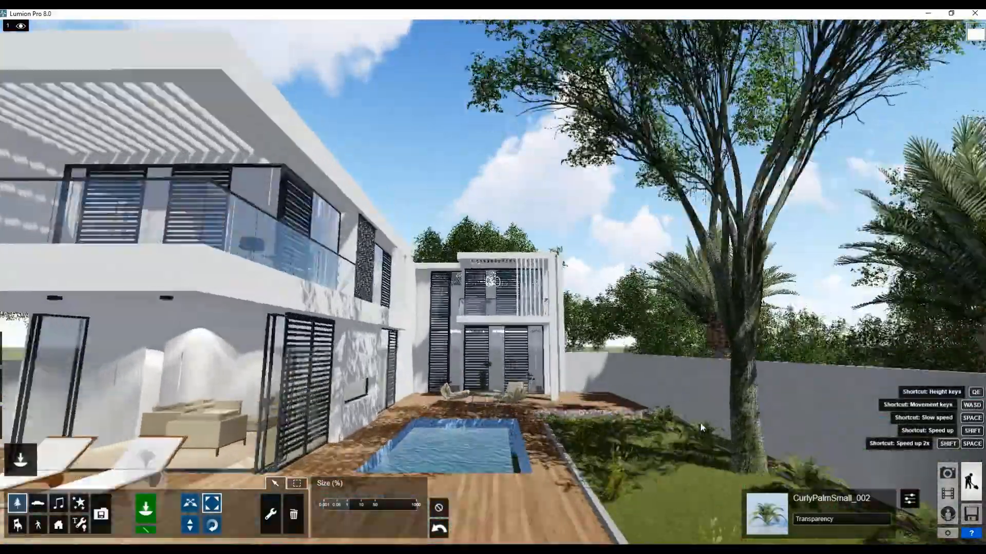
pyautogui.press('s')
pyautogui.moveTo(701, 420); pyautogui.dragTo(739, 454, button='right')
pyautogui.moveTo(625, 374); pyautogui.dragTo(617, 337)
pyautogui.moveTo(555, 345); pyautogui.dragTo(545, 318)
# Step: Plant three taller CanaryIslandDatePalm trees outside the boundary wall and delete the older, wider date palm among them
pyautogui.press('s')
pyautogui.moveTo(545, 318); pyautogui.dragTo(448, 319, button='right')
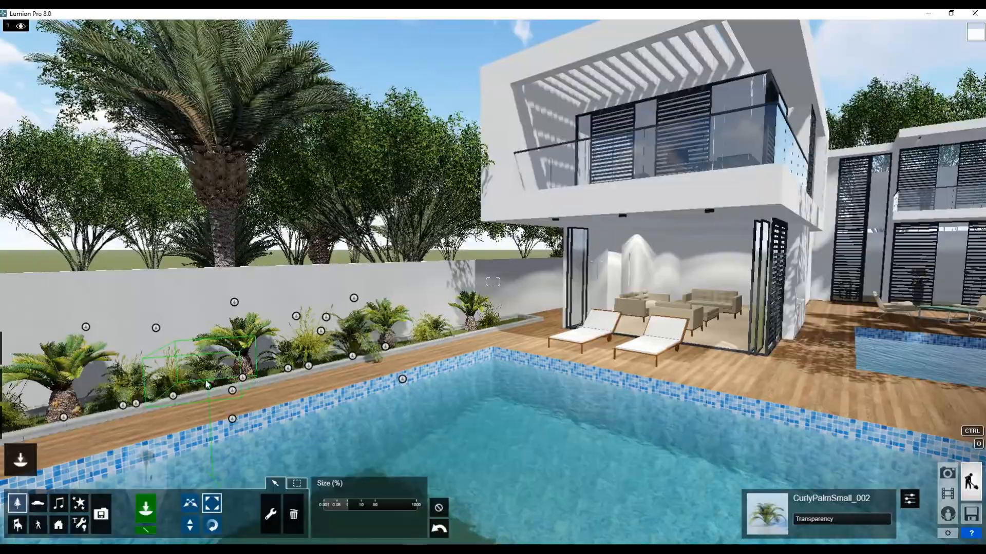
pyautogui.press('s')
pyautogui.press('a')
pyautogui.moveTo(283, 398); pyautogui.dragTo(379, 394, button='right')
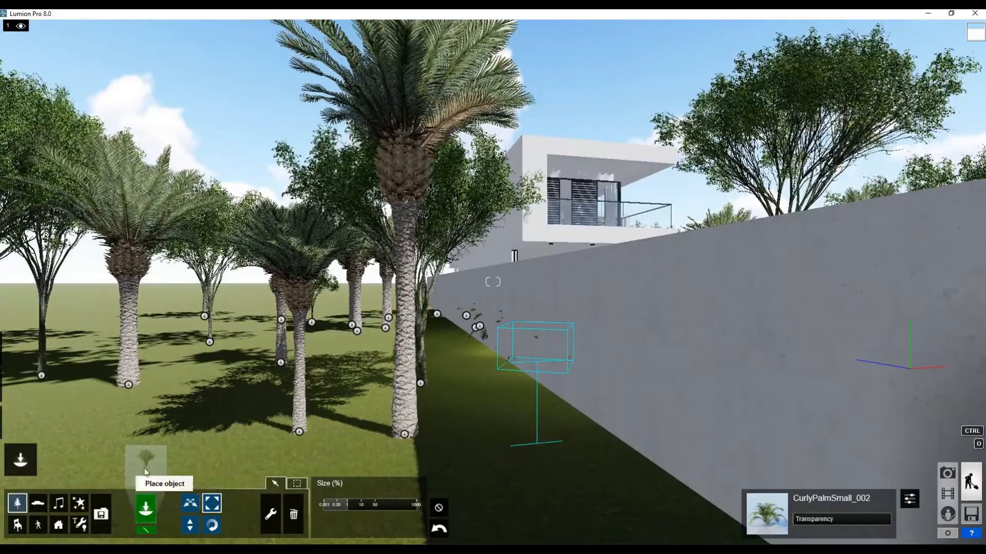
pyautogui.click(145, 470)
pyautogui.click(629, 287)
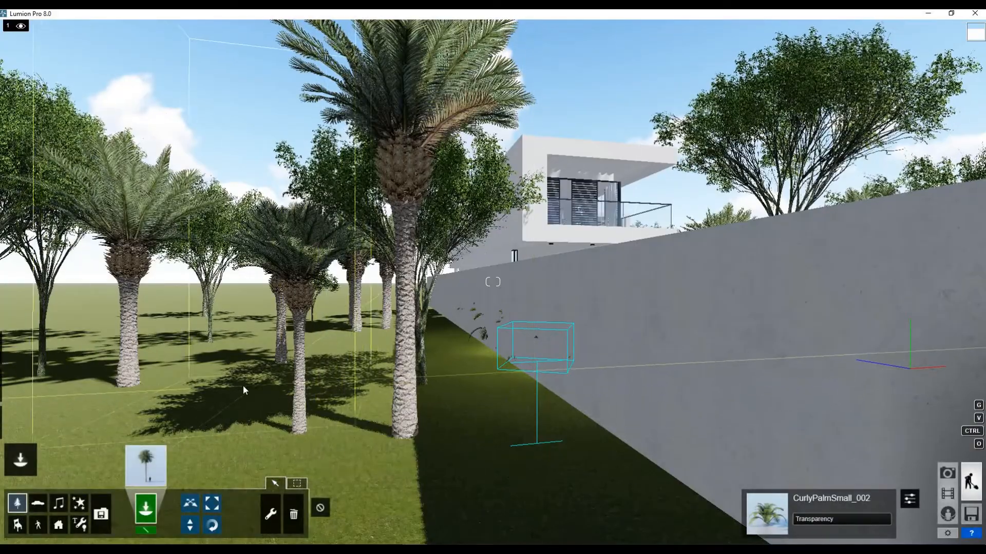
pyautogui.click(244, 384)
pyautogui.press('s')
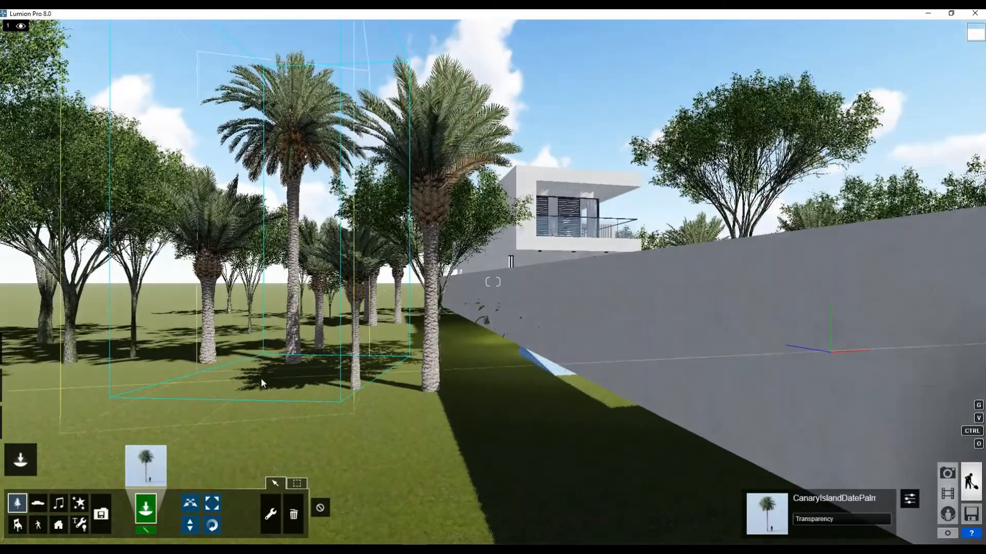
pyautogui.click(470, 359)
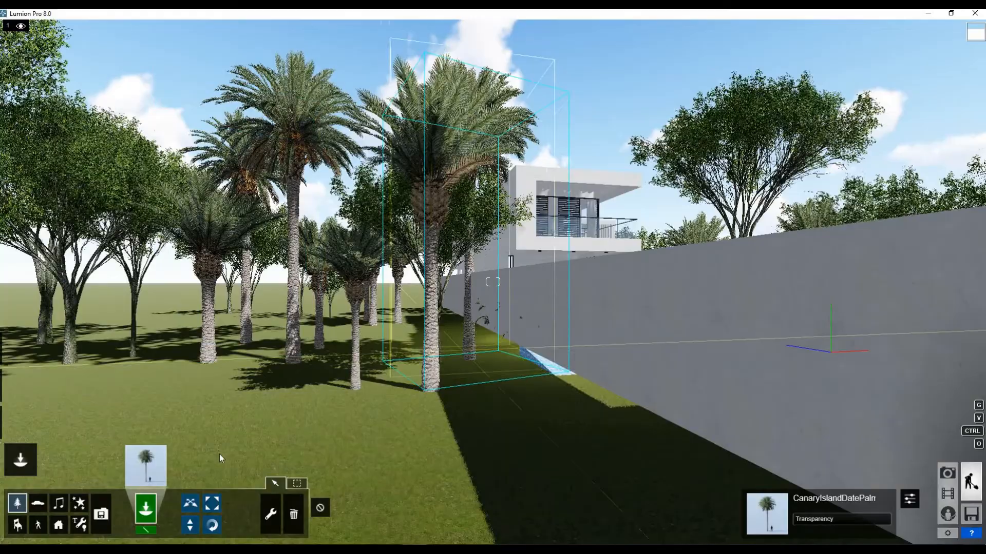
pyautogui.click(431, 390)
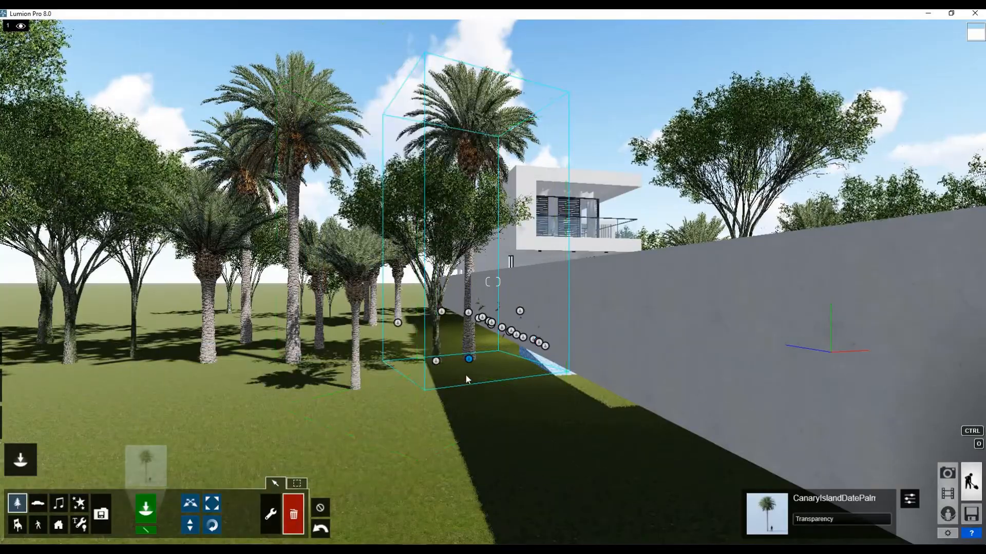
# Step: Reframe Photo 1 closer to the villa across the pool with a longer focal length and store the view
pyautogui.click(948, 474)
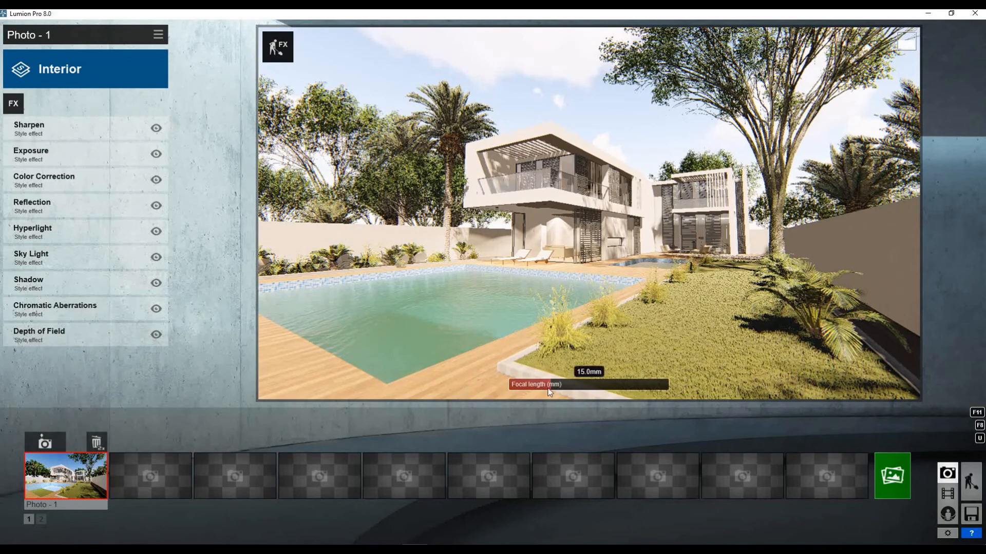
pyautogui.moveTo(559, 389); pyautogui.dragTo(572, 386)
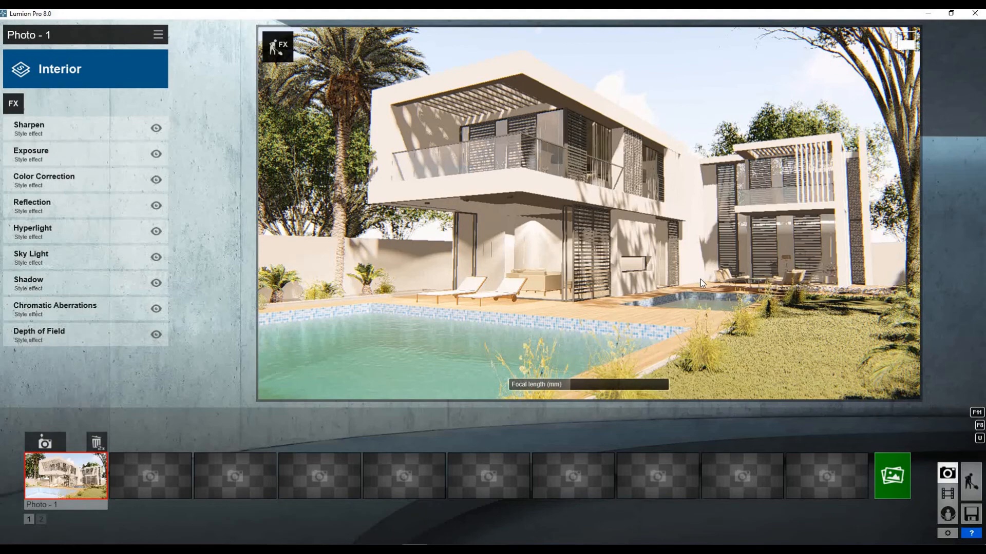
# Step: Remove the large tree from the lawn in the build scene and check the garden planting from above the pools
pyautogui.click(970, 481)
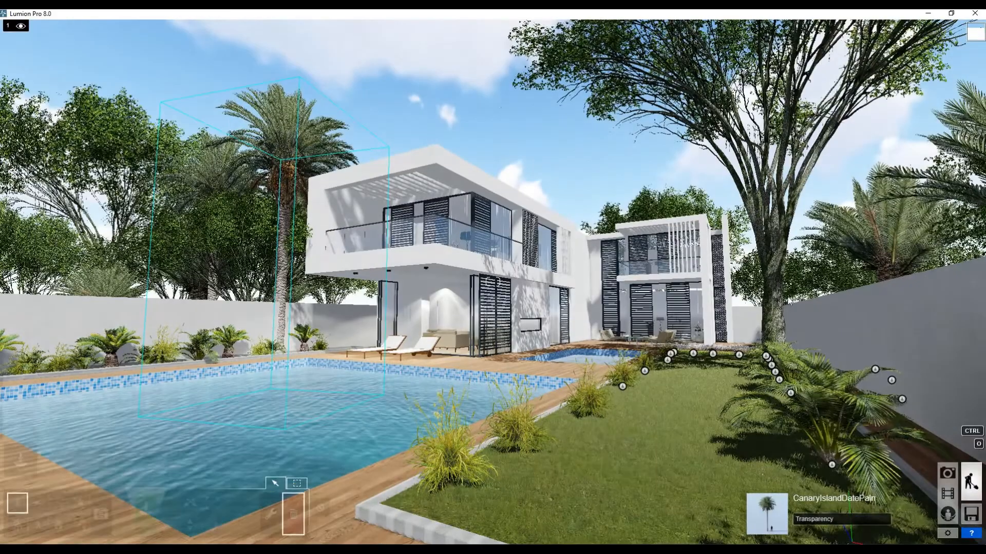
pyautogui.press('w')
pyautogui.moveTo(397, 383); pyautogui.dragTo(603, 426, button='right')
pyautogui.press('a')
pyautogui.press('q')
pyautogui.moveTo(594, 426); pyautogui.dragTo(821, 454)
pyautogui.press('s')
pyautogui.moveTo(816, 448); pyautogui.dragTo(729, 448, button='right')
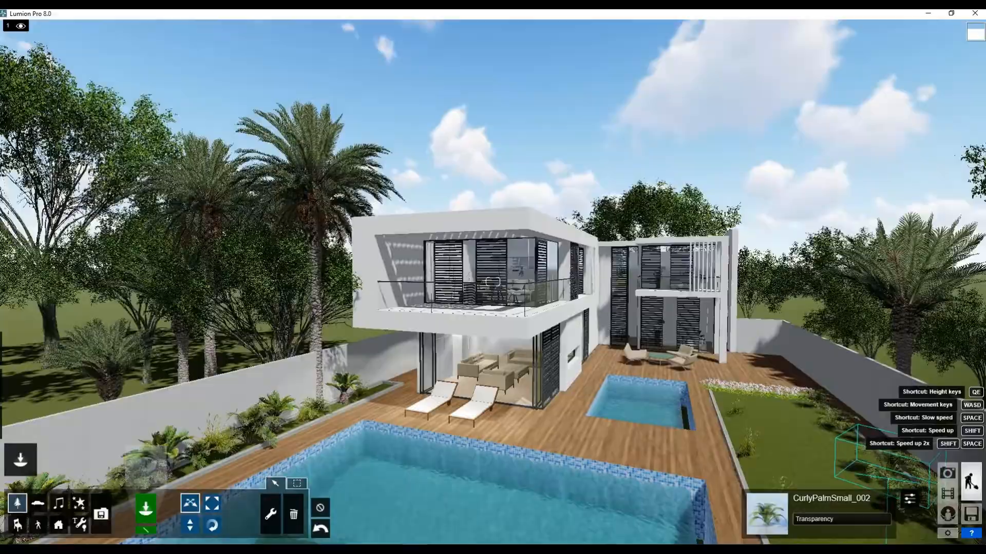
pyautogui.press('w')
pyautogui.press('s')
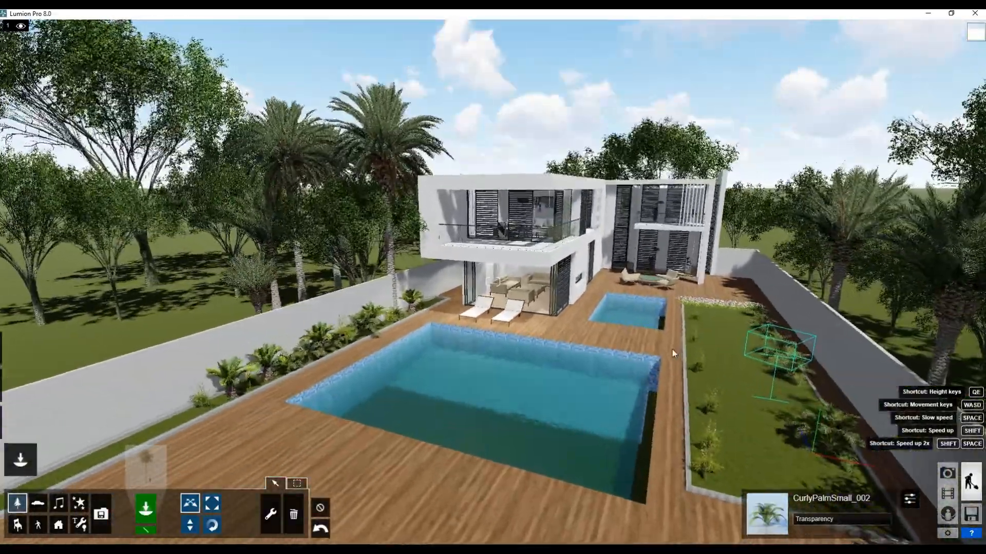
pyautogui.press('w')
pyautogui.press('d')
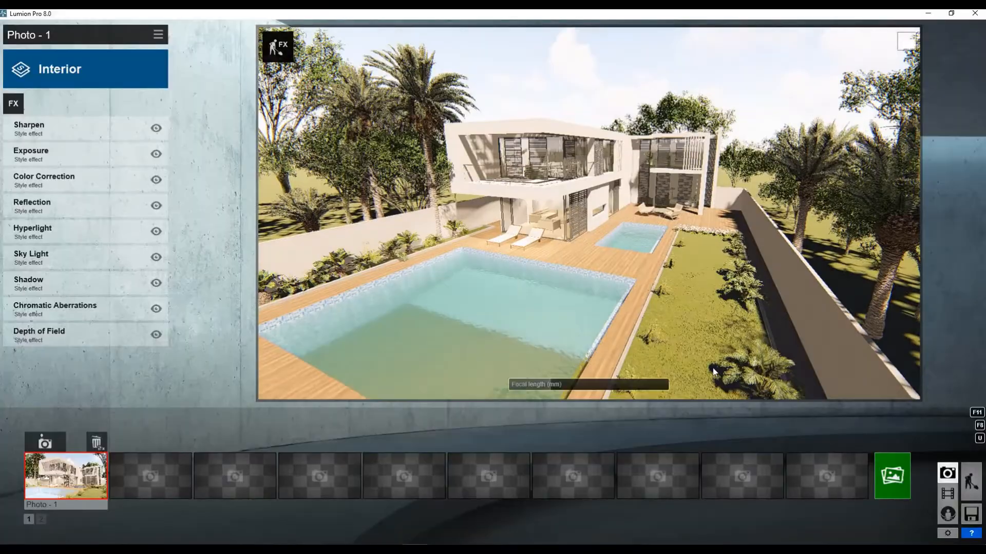
# Step: Recall Photo 1, pull the camera back to include the lawn's border and set the focal length to 34.0 mm
pyautogui.click(105, 478)
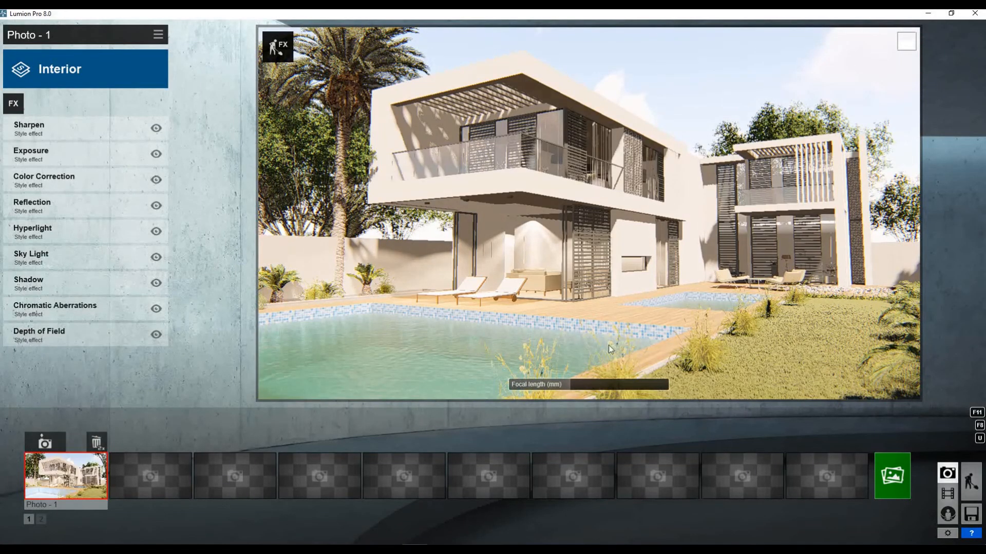
pyautogui.moveTo(653, 217); pyautogui.dragTo(656, 261, button='right')
pyautogui.press('s')
pyautogui.press('s')
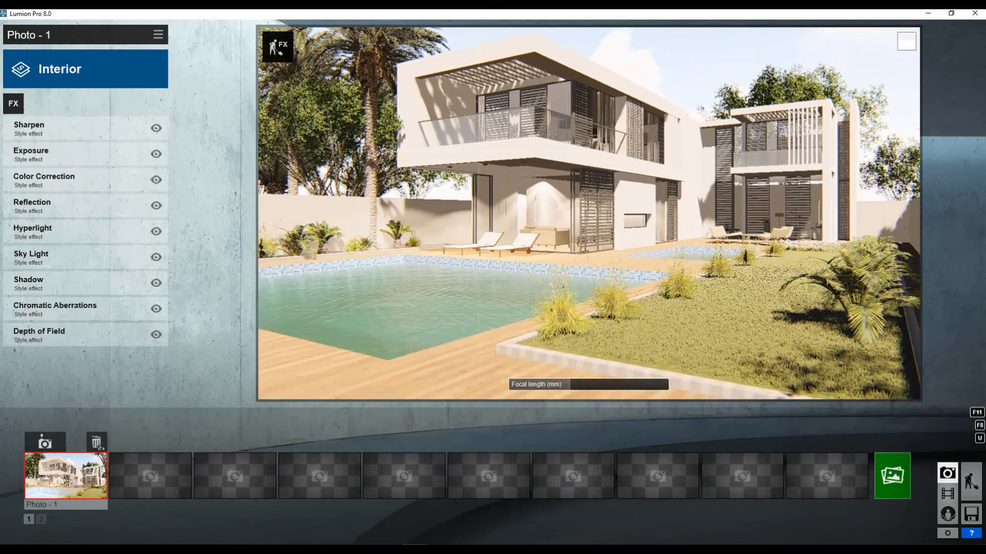
pyautogui.moveTo(581, 348); pyautogui.dragTo(578, 341, button='right')
pyautogui.moveTo(576, 385); pyautogui.dragTo(578, 381)
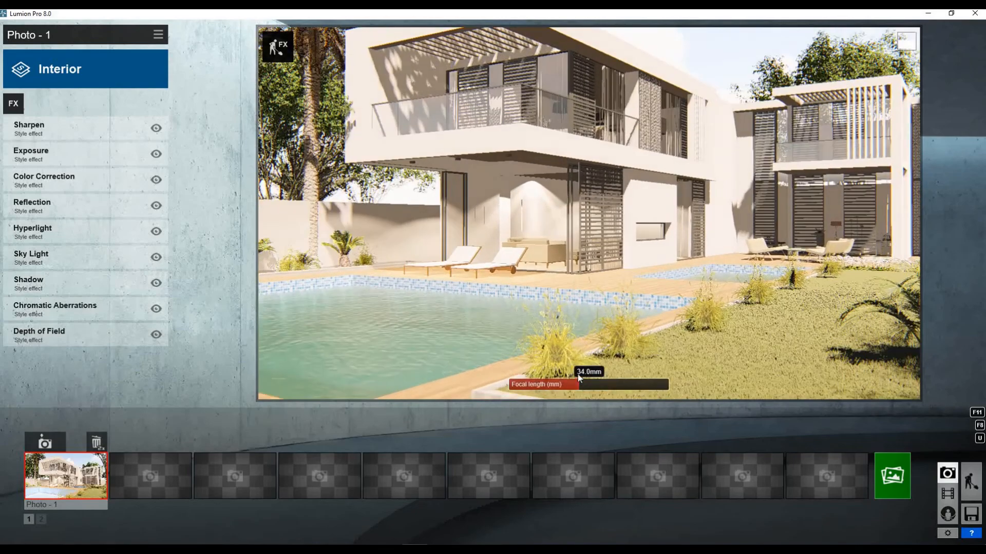
# Step: Reposition the Photo 1 camera for a slightly wider villa and pool view, reduce the focal length slightly, and store it
pyautogui.press('s')
pyautogui.press('w')
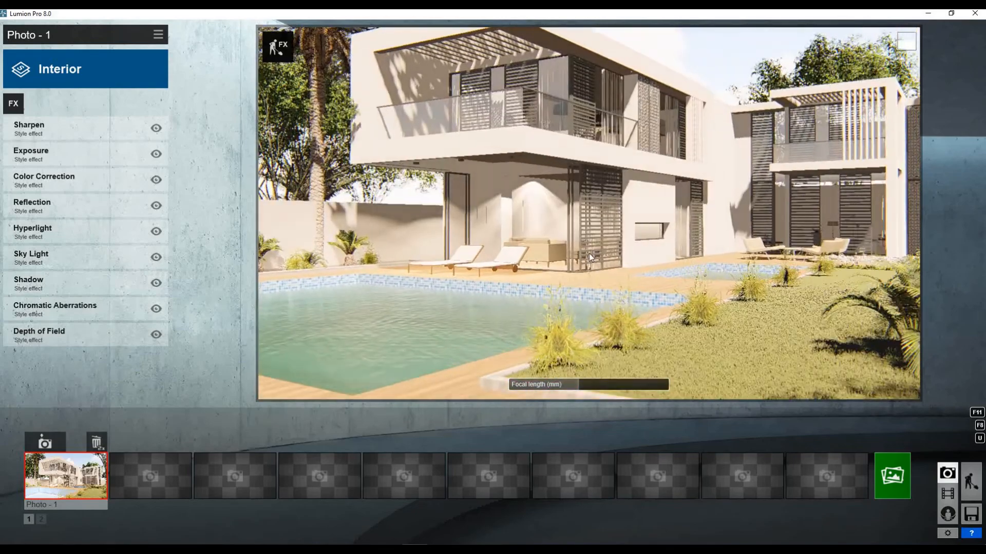
pyautogui.moveTo(589, 254); pyautogui.dragTo(598, 231, button='right')
pyautogui.press('s')
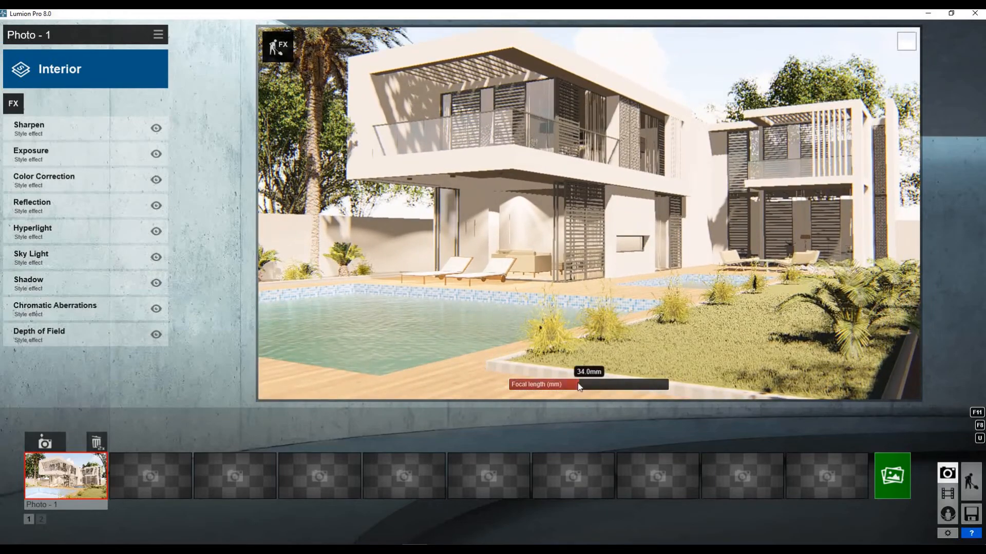
pyautogui.moveTo(578, 384); pyautogui.dragTo(575, 384)
pyautogui.press('w')
pyautogui.press('a')
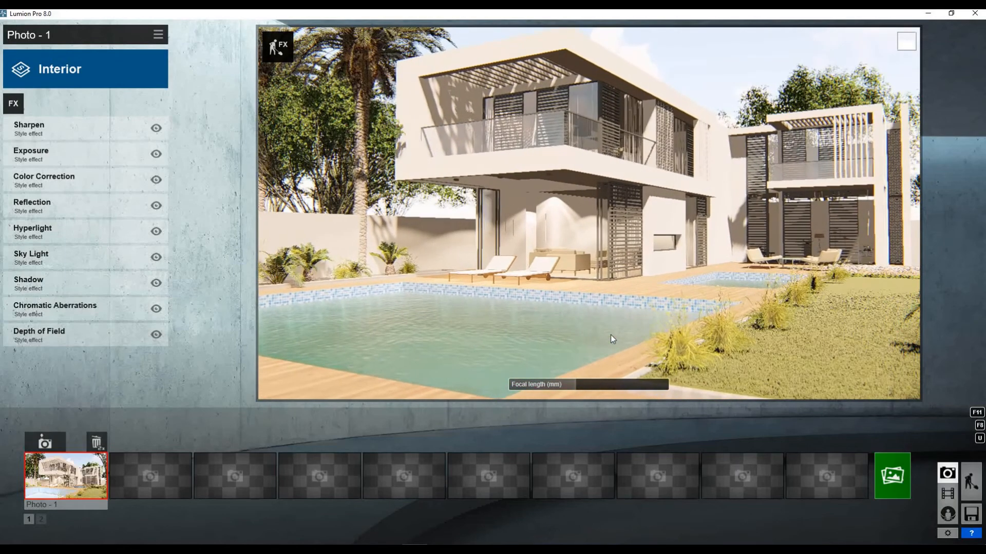
pyautogui.press('d')
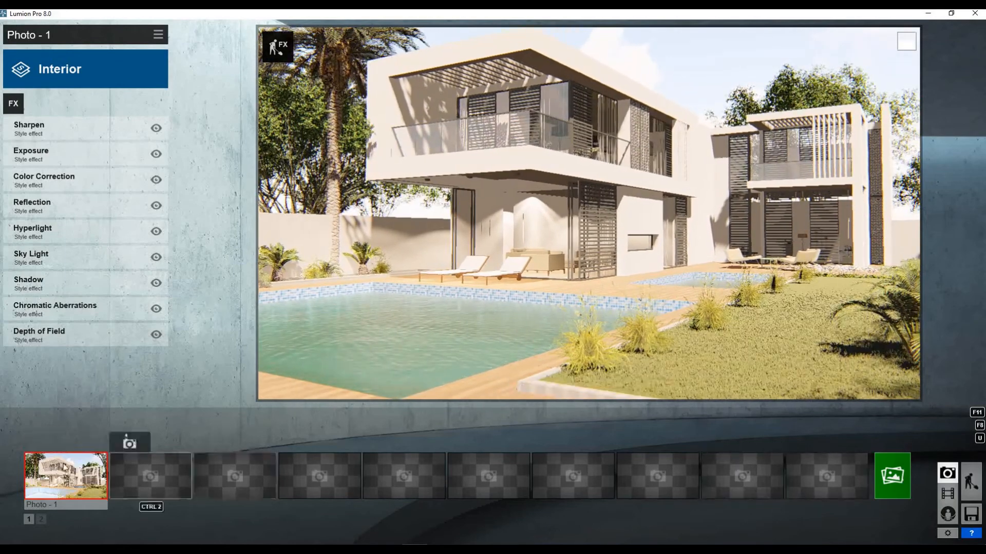
pyautogui.click(50, 455)
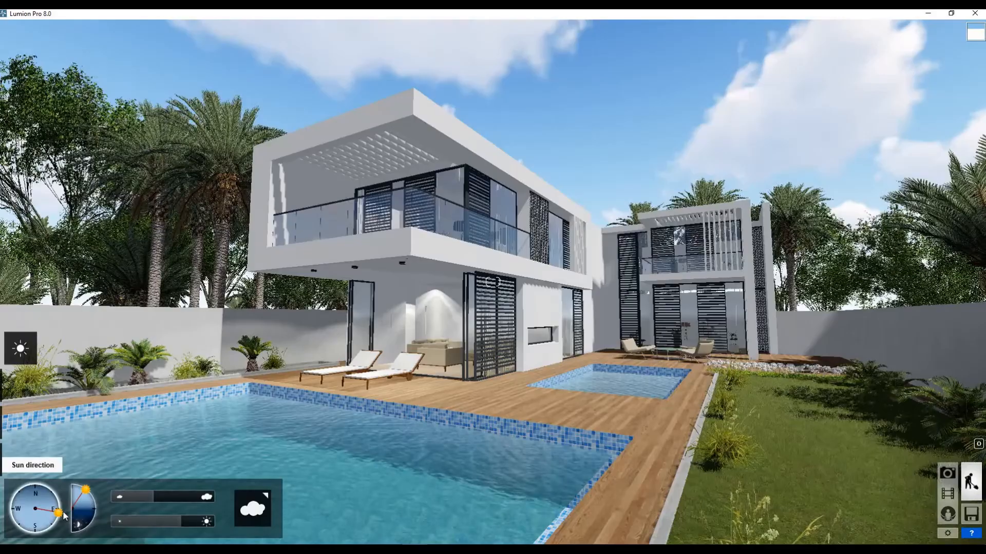
# Step: Swing the sun toward the southeast, set the cloud amount to 0.0 and adjust the sun's height over the villa
pyautogui.moveTo(58, 526)
pyautogui.mouseDown()
pyautogui.moveTo(59, 484)
pyautogui.moveTo(69, 523)
pyautogui.moveTo(86, 494)
pyautogui.moveTo(76, 494)
pyautogui.mouseUp()
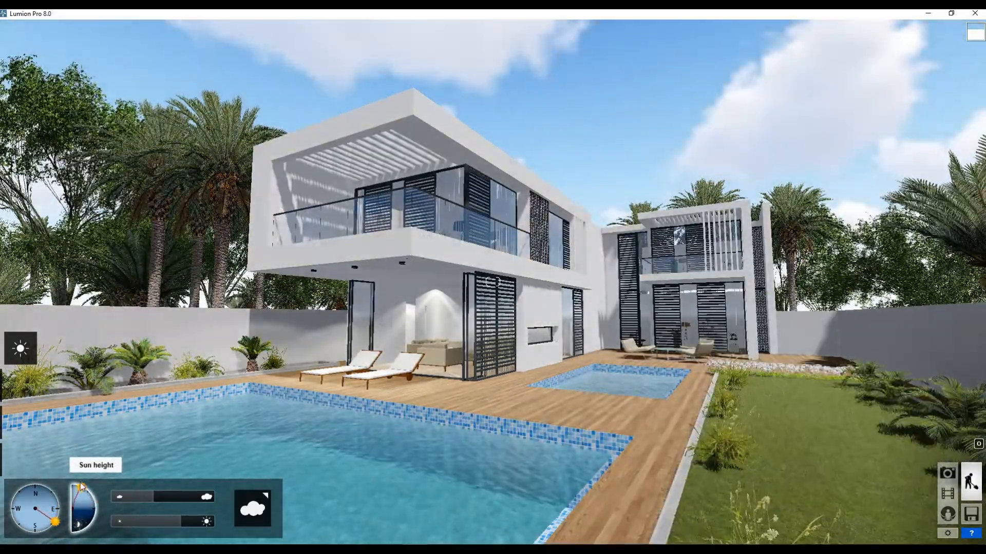
pyautogui.moveTo(152, 497); pyautogui.dragTo(115, 498)
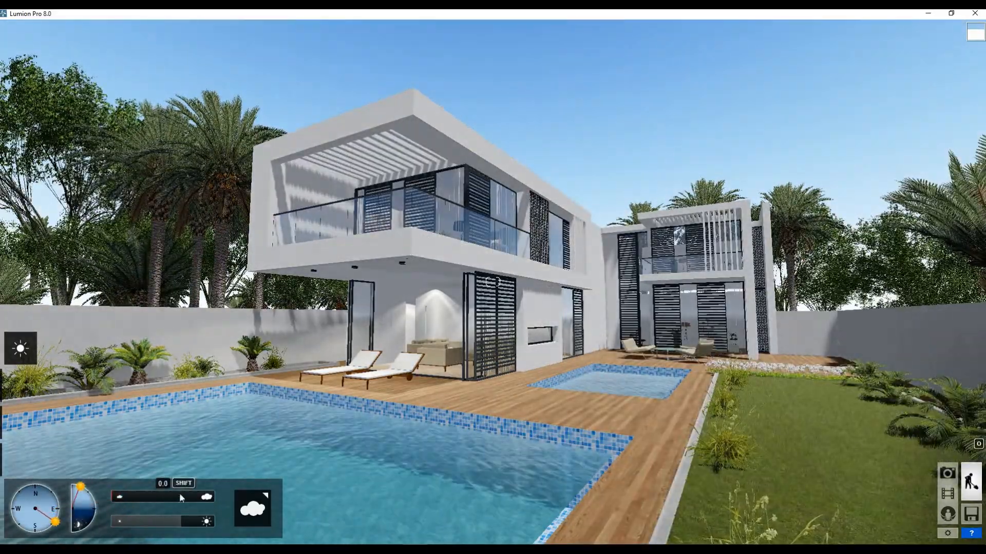
pyautogui.moveTo(80, 486)
pyautogui.mouseDown()
pyautogui.moveTo(105, 510)
pyautogui.moveTo(107, 501)
pyautogui.mouseUp()
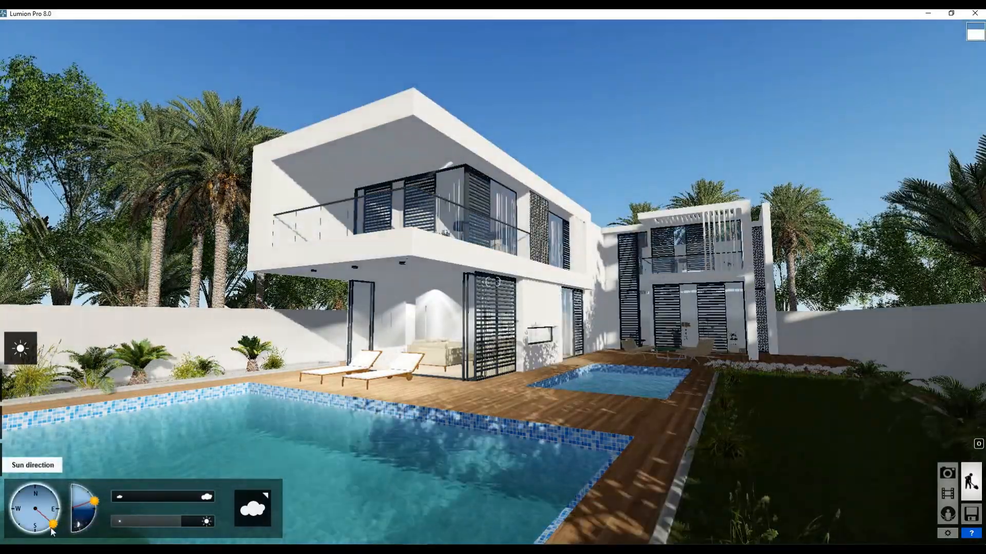
pyautogui.moveTo(51, 531)
pyautogui.mouseDown()
pyautogui.moveTo(32, 532)
pyautogui.moveTo(24, 503)
pyautogui.moveTo(36, 489)
pyautogui.moveTo(58, 510)
pyautogui.moveTo(49, 487)
pyautogui.moveTo(93, 493)
pyautogui.moveTo(89, 483)
pyautogui.mouseUp()
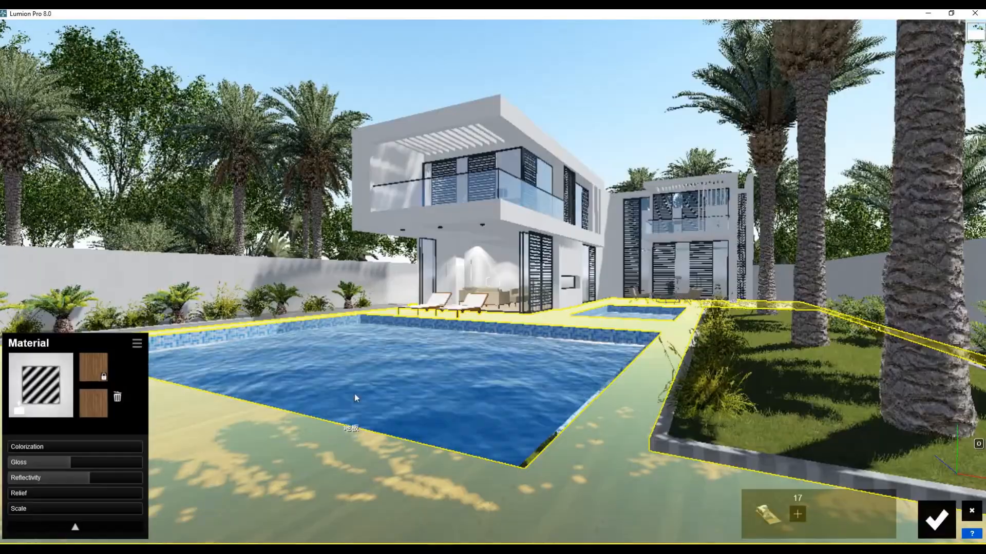
# Step: Lower the gloss of the wood deck material around the pools and save the material changes
pyautogui.moveTo(68, 463); pyautogui.dragTo(43, 463)
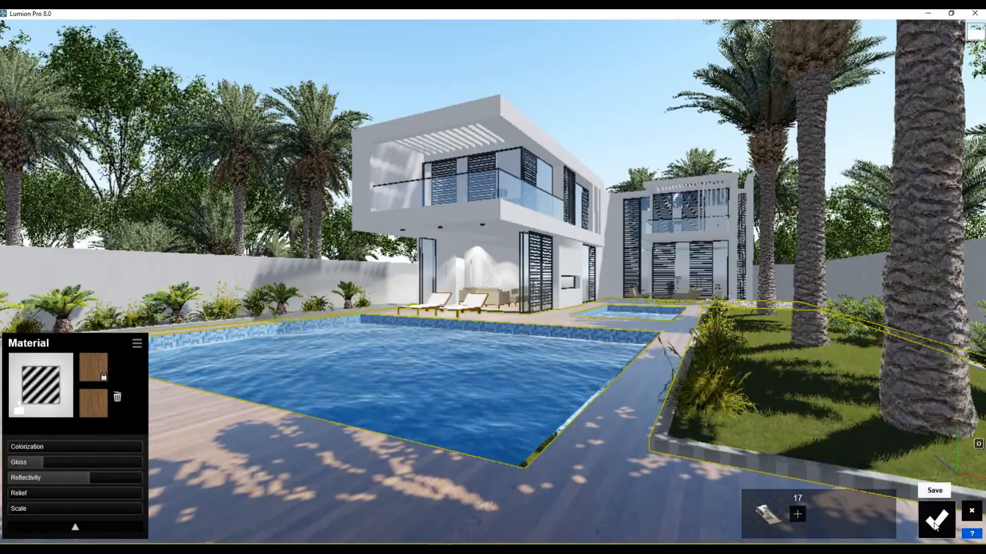
pyautogui.click(924, 521)
# Step: Render the Photo 5 shot as a JPG at Email size, 1280x720
pyautogui.click(947, 472)
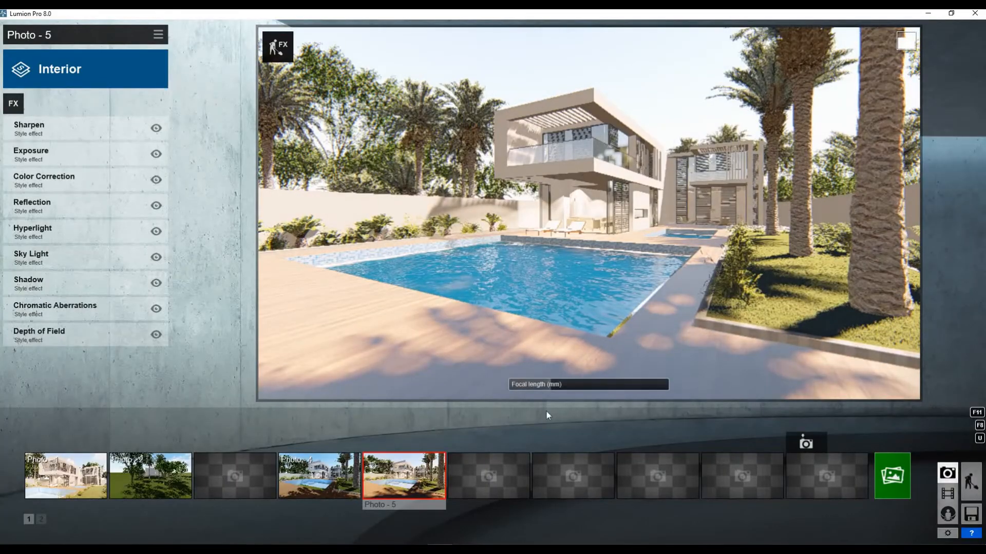
pyautogui.click(901, 483)
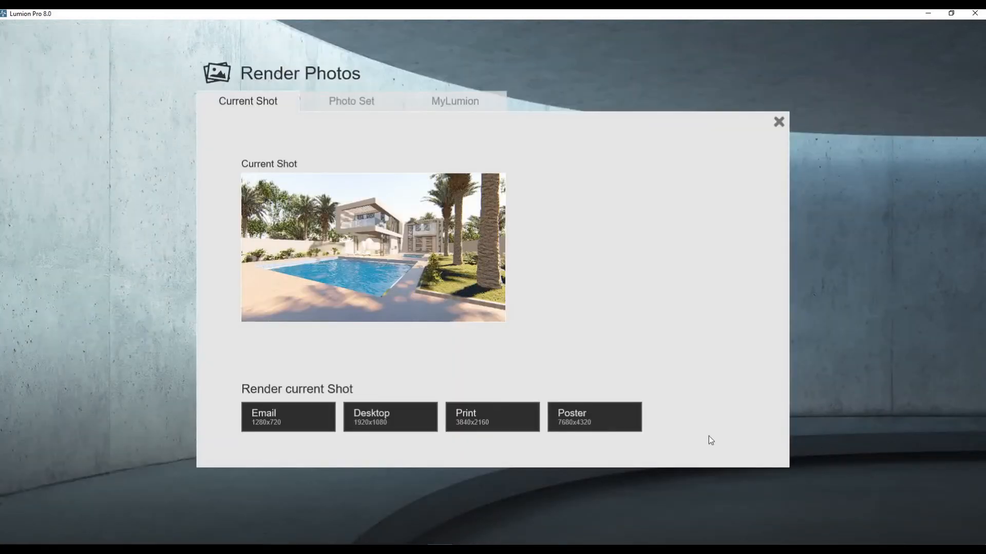
pyautogui.click(286, 421)
pyautogui.click(681, 408)
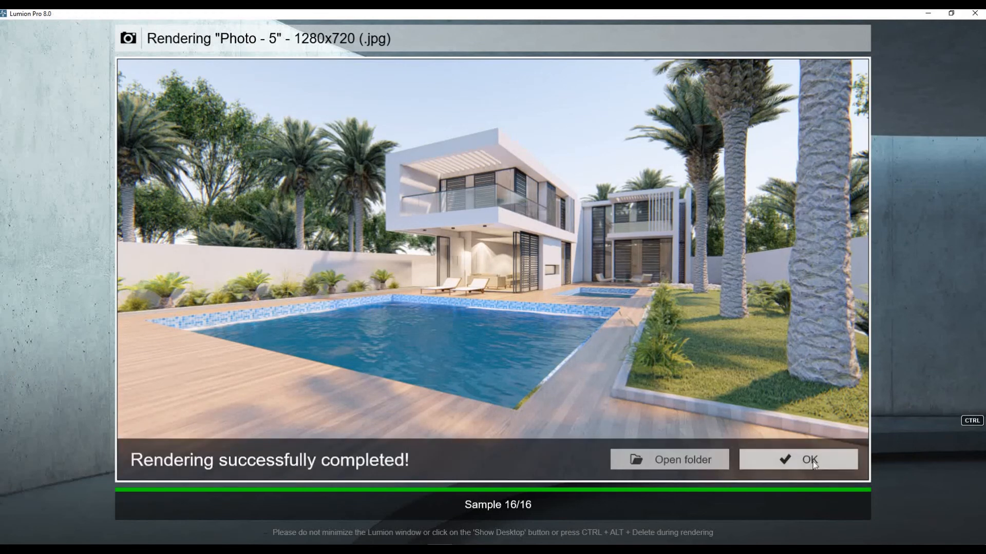
pyautogui.click(810, 460)
# Step: Place a patch of fallen leaves on the wood deck between the two pools in the build scene
pyautogui.click(971, 483)
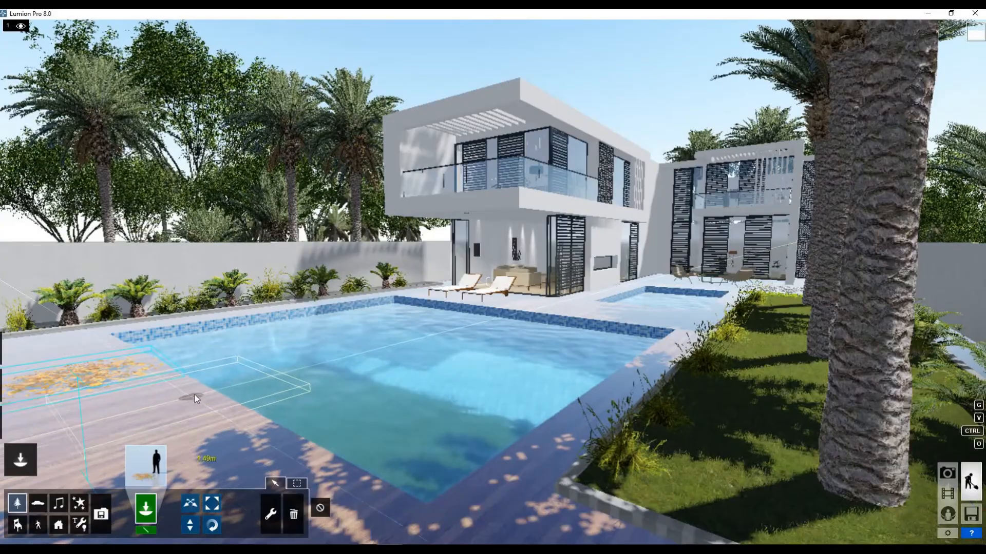
pyautogui.press('w')
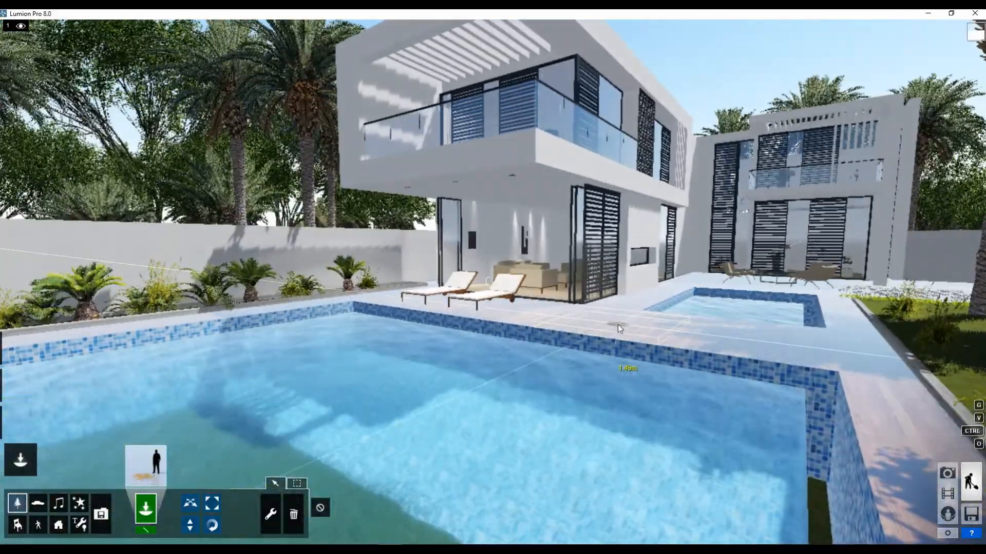
pyautogui.click(660, 332)
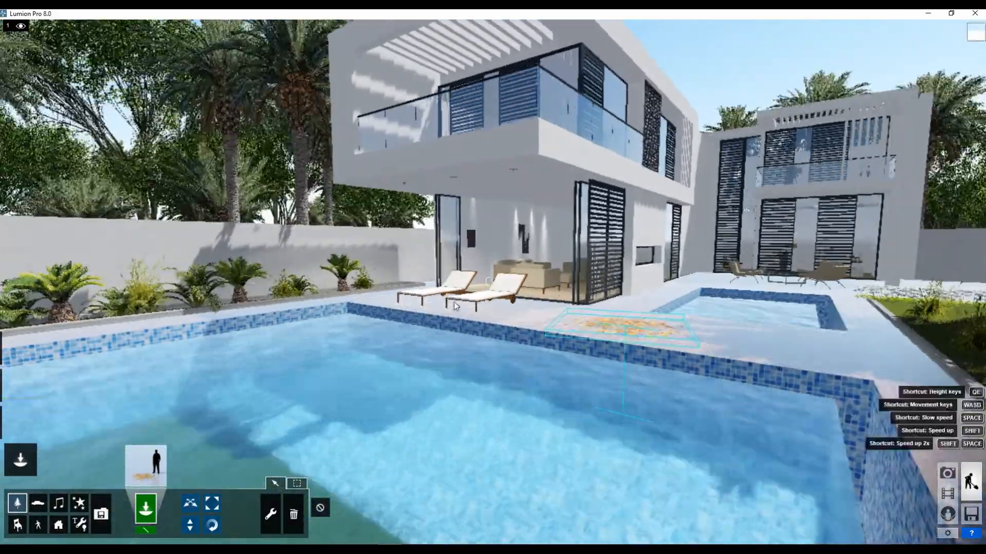
pyautogui.press('w')
pyautogui.click(145, 466)
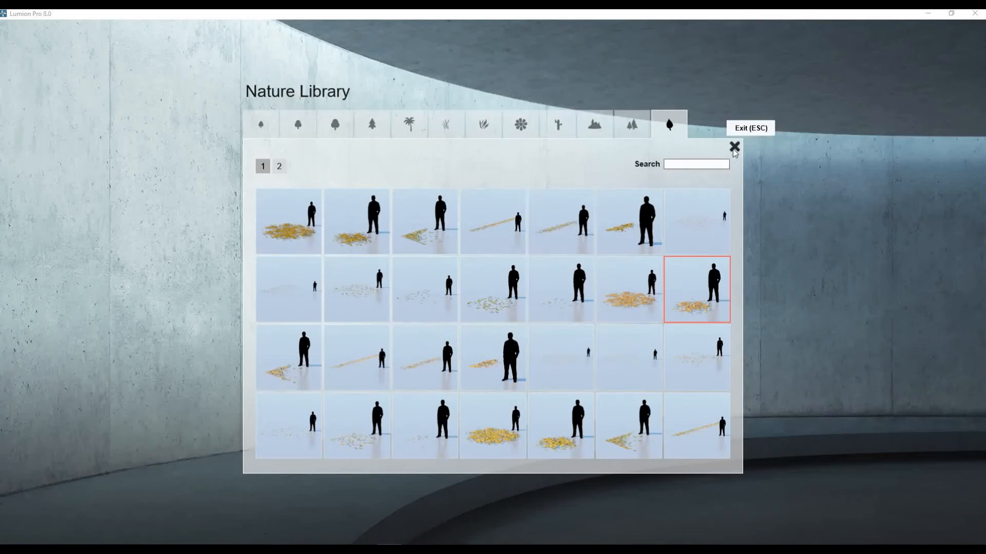
pyautogui.click(733, 147)
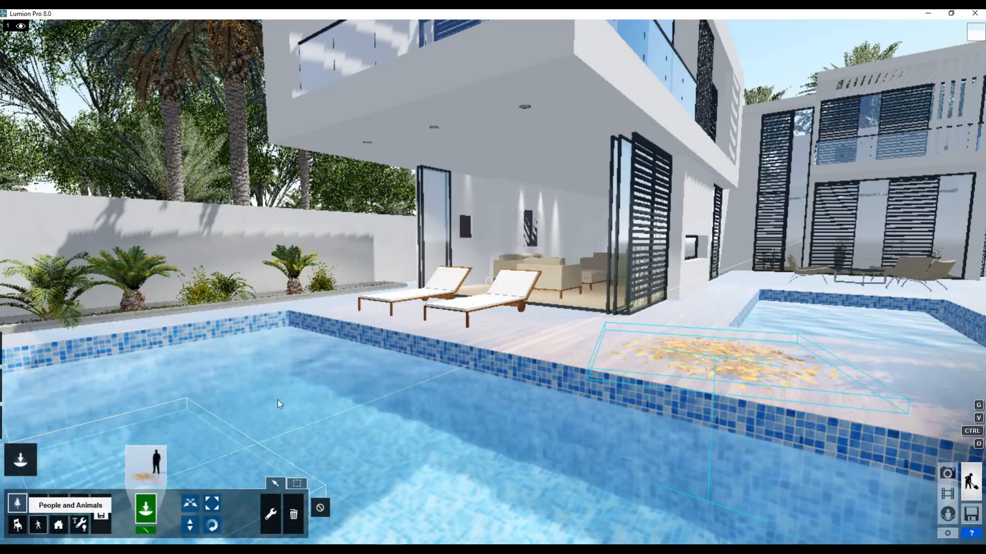
# Step: Place the lying Woman_Caucasian figure from the women's characters on the pool deck beside the fallen leaves
pyautogui.click(146, 465)
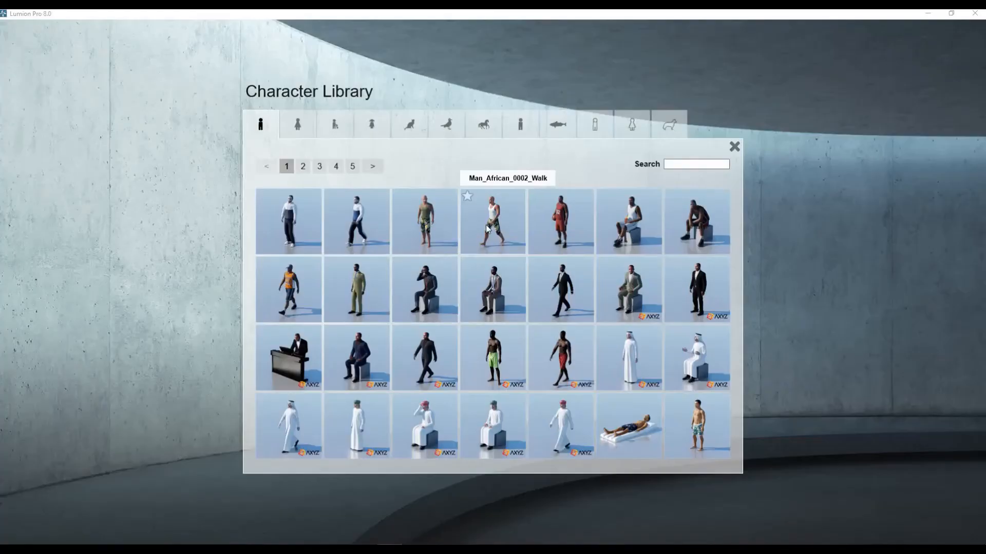
pyautogui.click(298, 125)
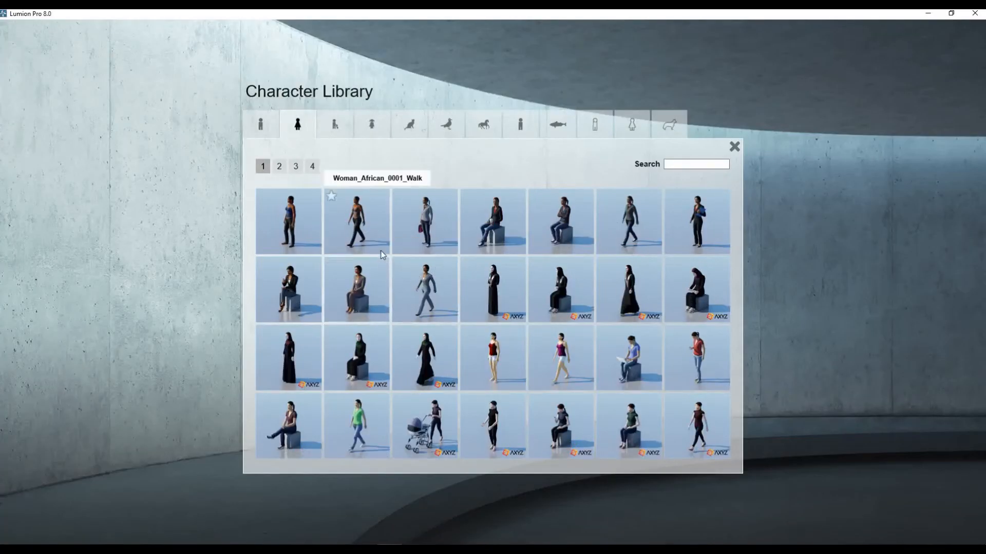
pyautogui.click(280, 168)
pyautogui.click(296, 166)
pyautogui.click(279, 166)
pyautogui.click(627, 423)
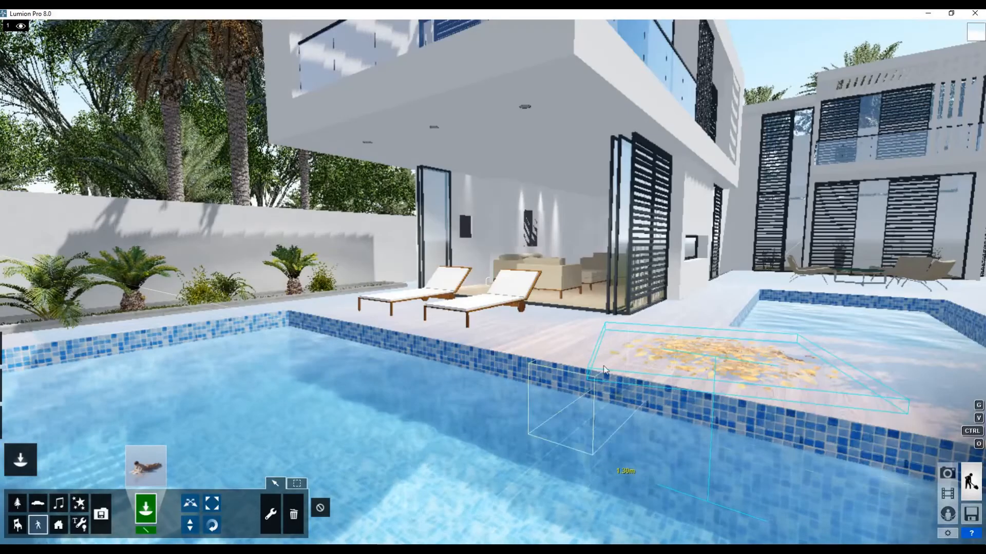
pyautogui.click(650, 349)
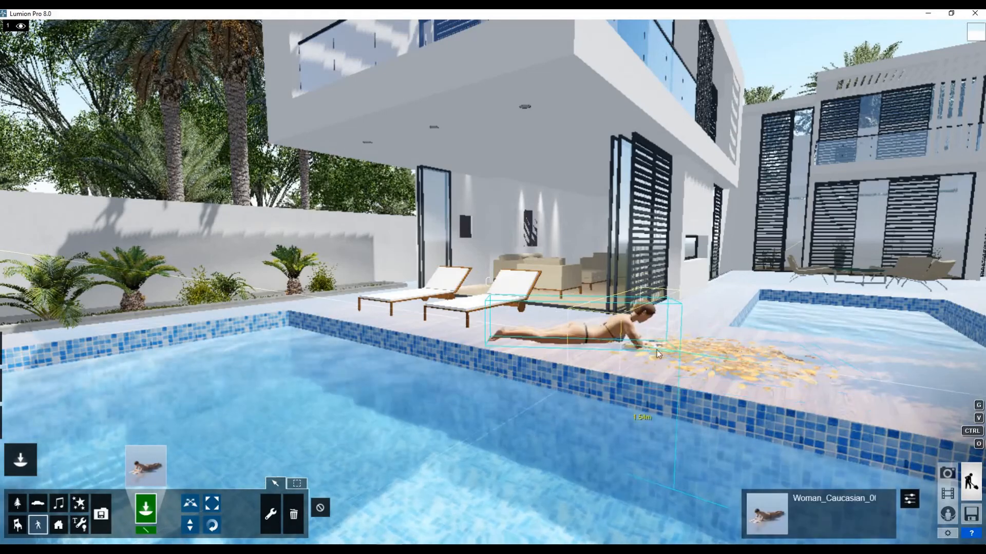
# Step: Rotate the lying woman on the deck so that her head points toward the sun loungers
pyautogui.press('r')
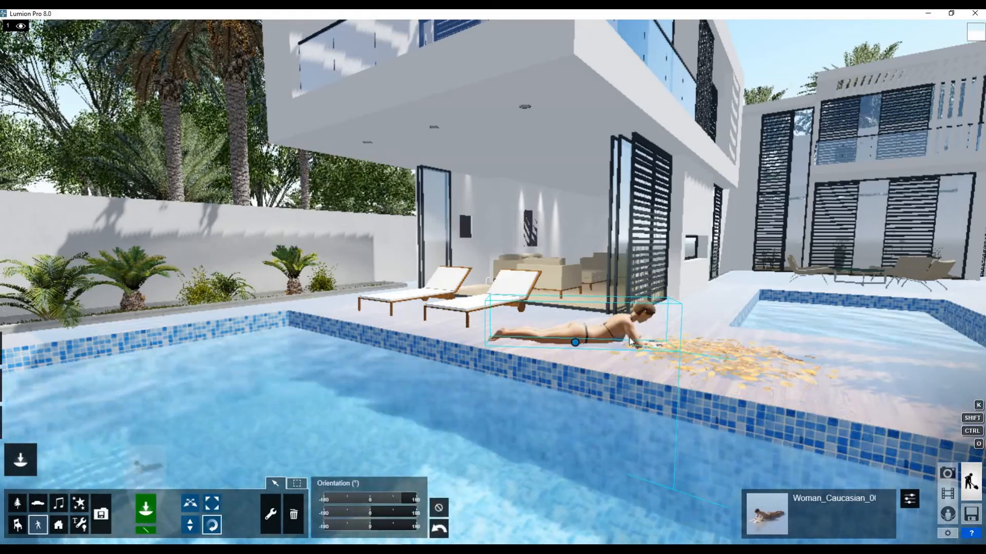
pyautogui.moveTo(575, 342); pyautogui.dragTo(597, 343)
pyautogui.click(190, 503)
# Step: Place the Pigeon_002_Flying bird from the character library in the air in front of the villa's rear wing
pyautogui.press('s')
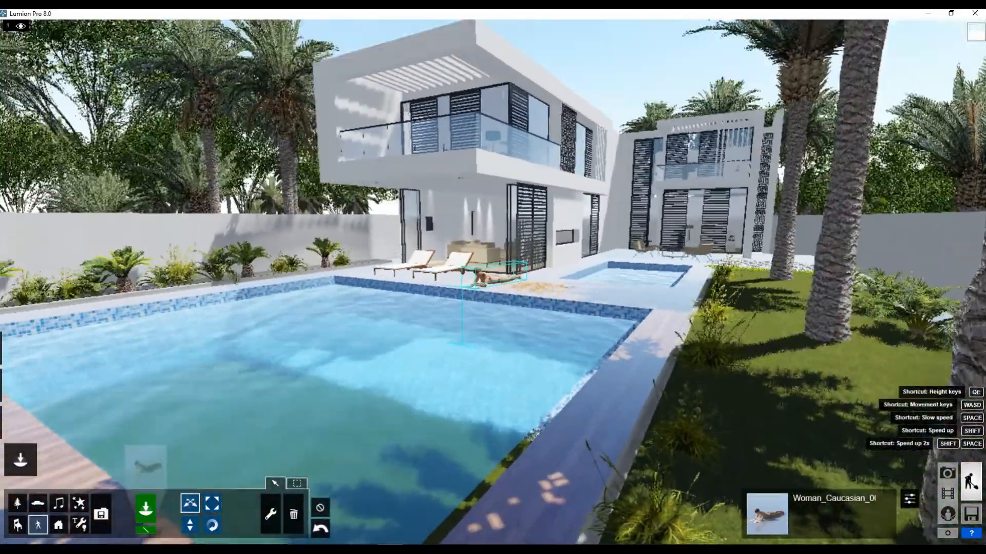
pyautogui.moveTo(499, 281); pyautogui.dragTo(509, 283, button='right')
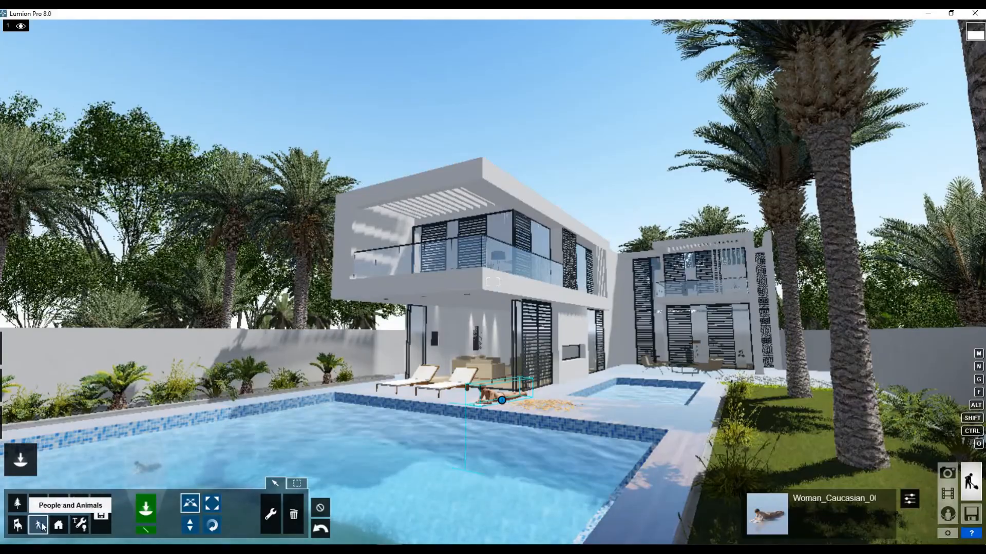
pyautogui.click(146, 509)
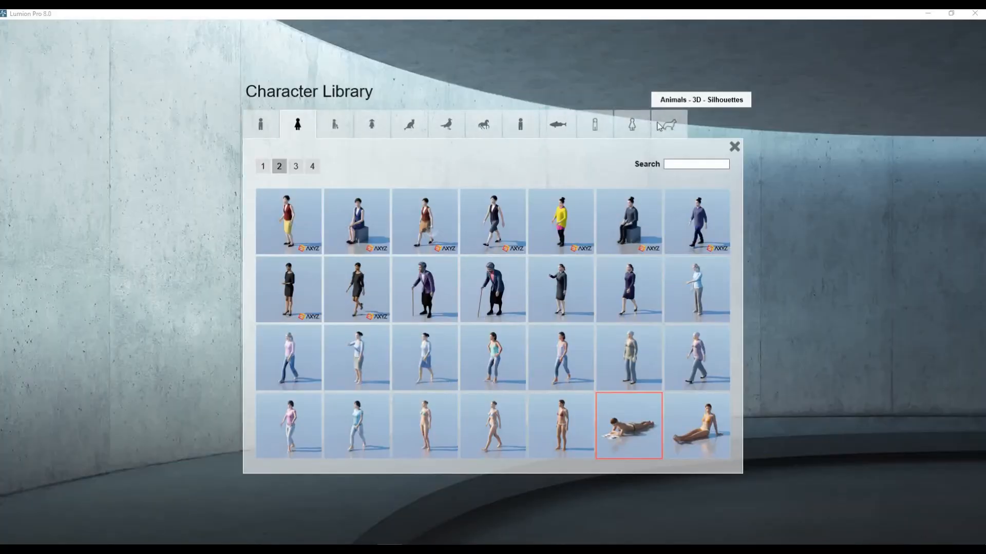
pyautogui.click(446, 125)
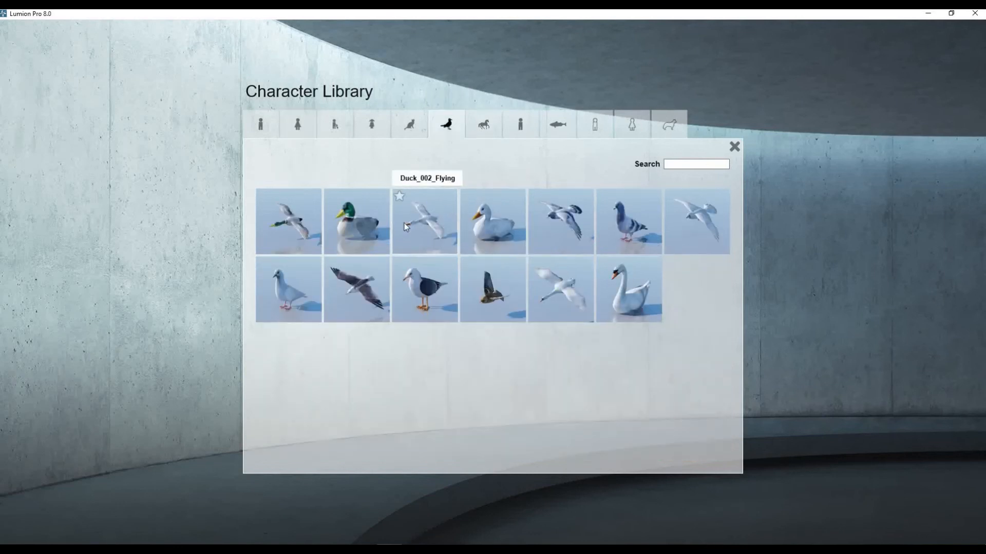
pyautogui.click(596, 201)
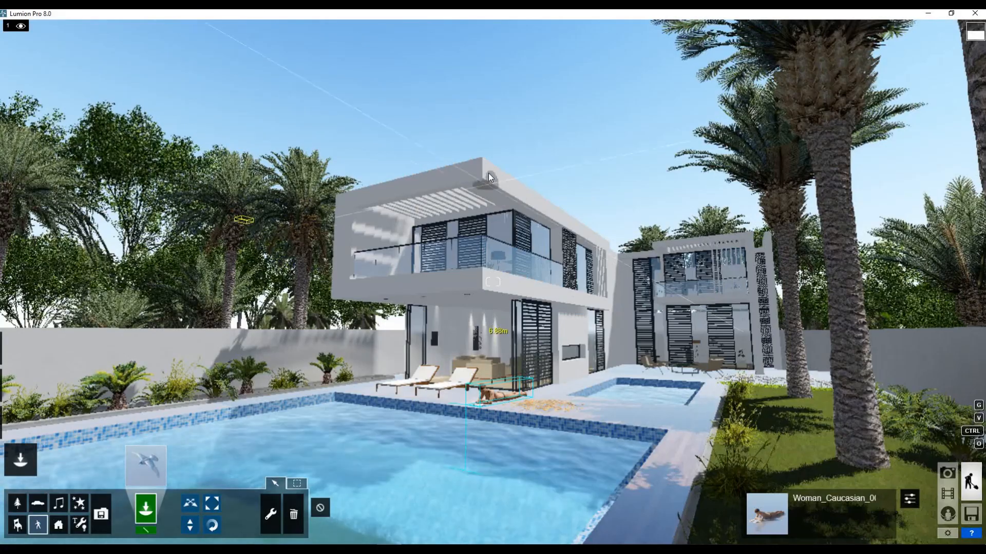
pyautogui.click(623, 254)
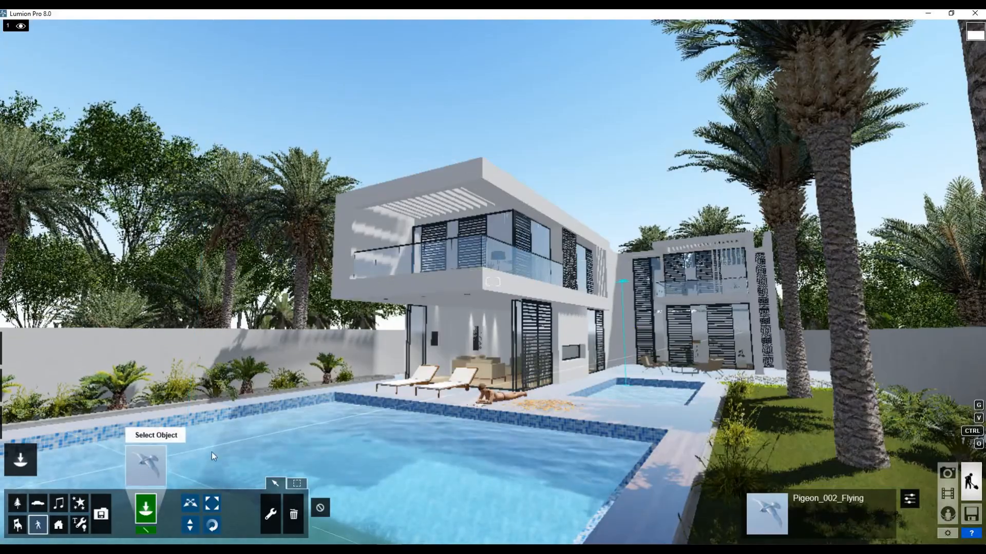
# Step: Place the Seagull_001_Idle bird on the deck corner between the two pools and the lawn
pyautogui.click(145, 465)
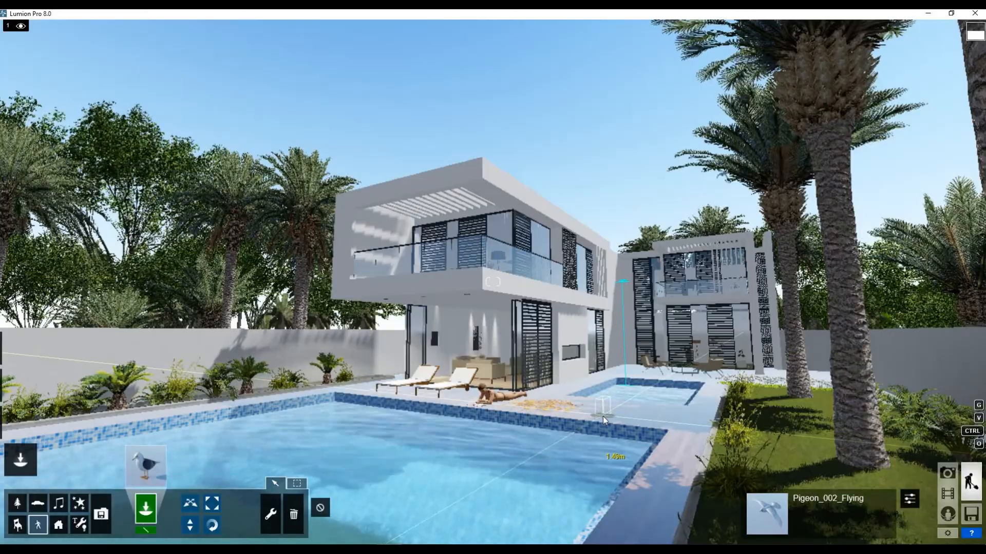
pyautogui.click(688, 426)
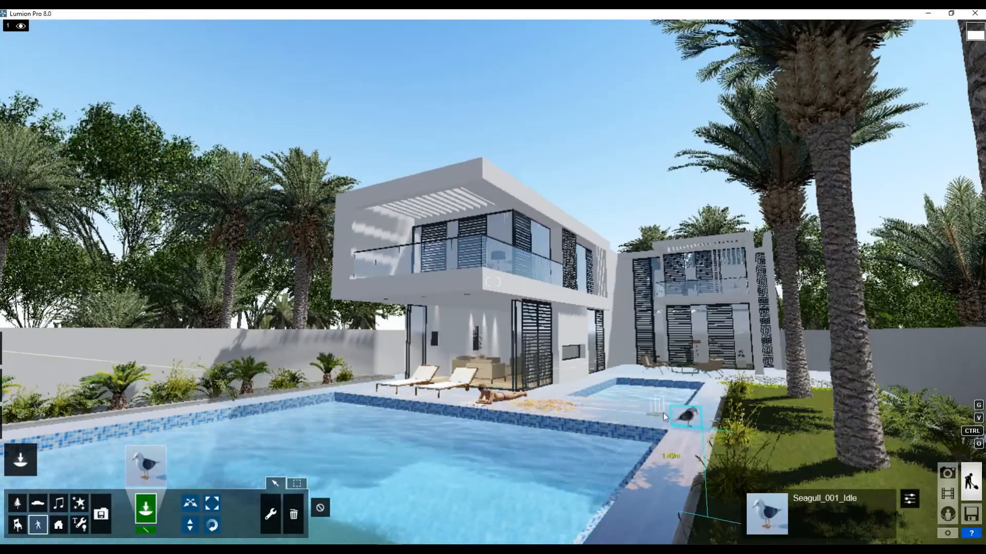
pyautogui.press('w')
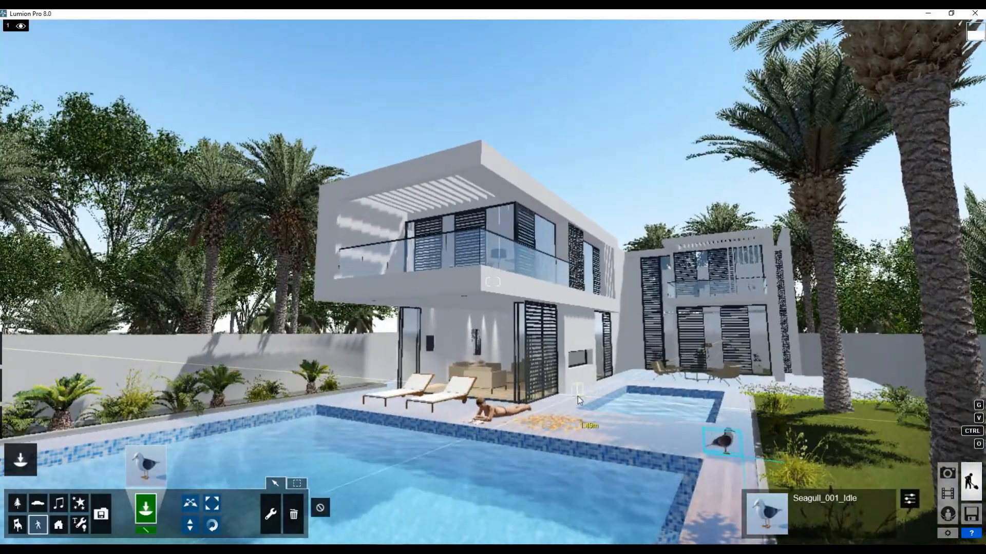
pyautogui.press('w')
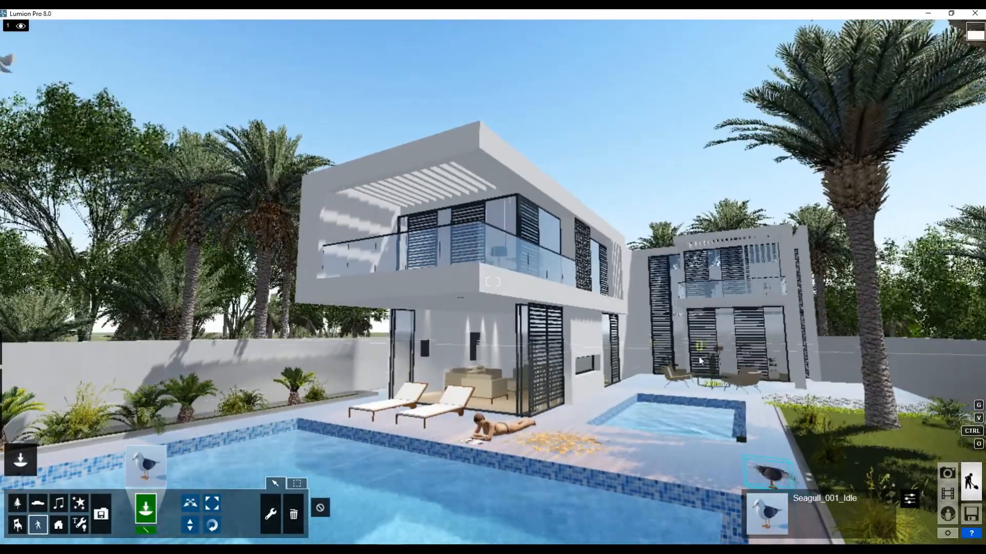
pyautogui.press('w')
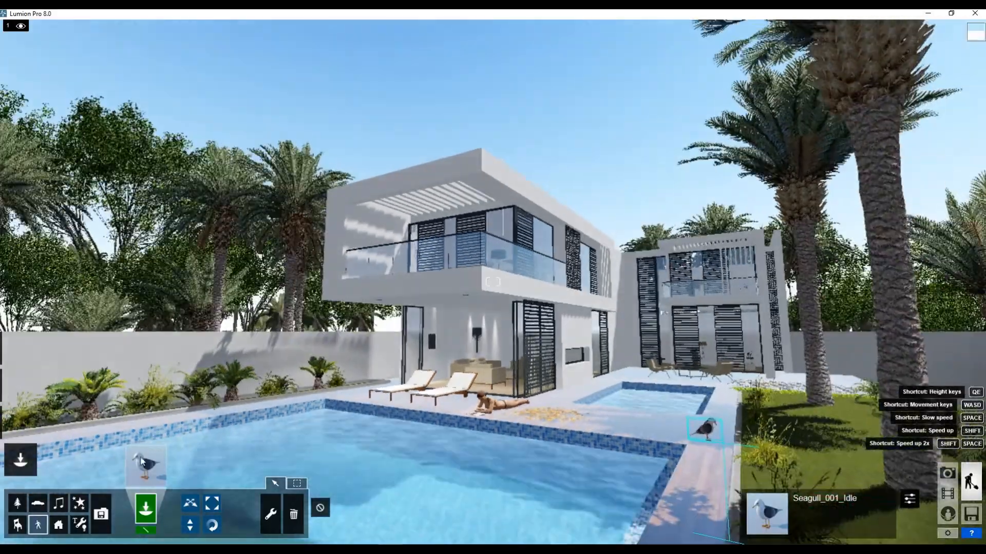
# Step: Place a patch of scattered fallen leaves at the near end of the lawn strip beside the pool
pyautogui.click(145, 464)
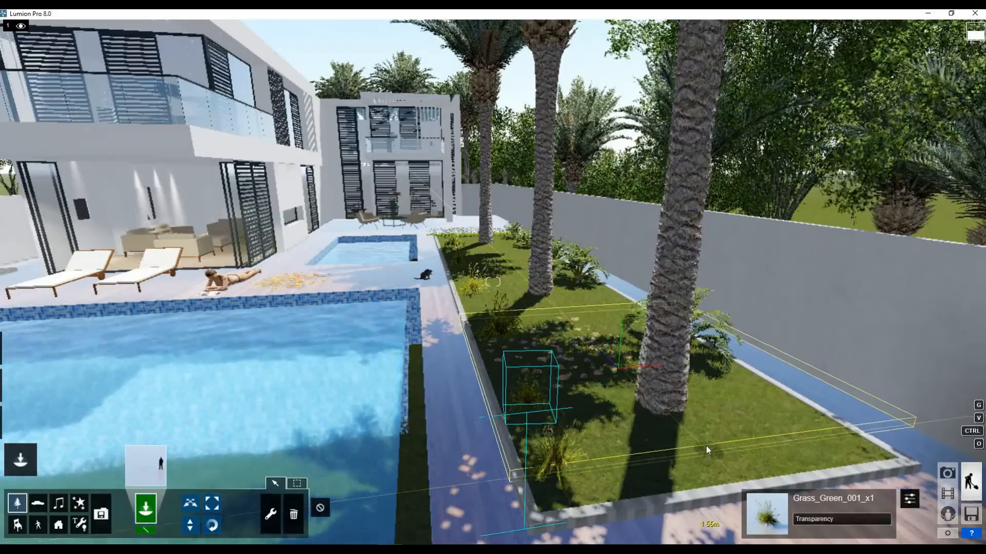
pyautogui.click(708, 443)
pyautogui.press('s')
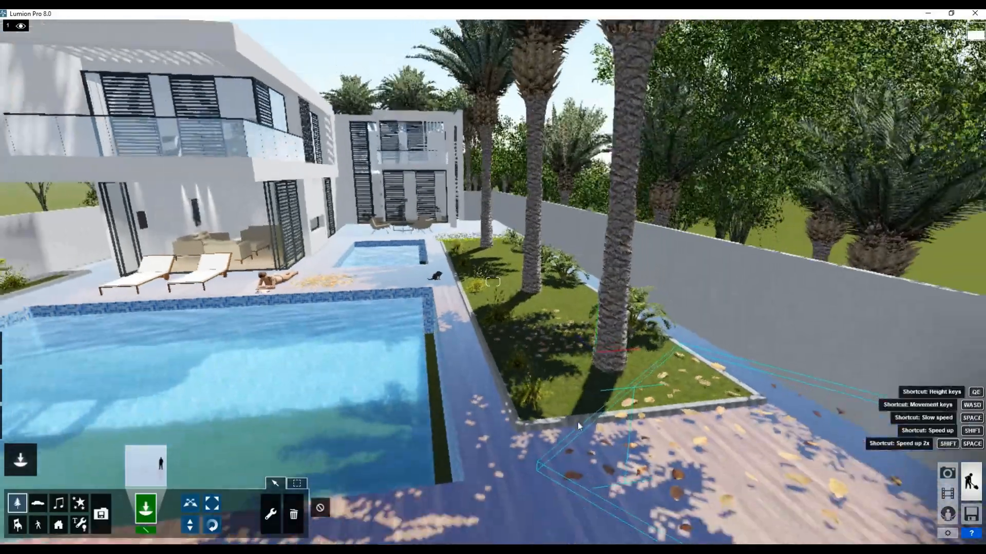
# Step: Move the scattered leaves patch from the deck edge farther onto the lawn around the nearest palm trunks
pyautogui.click(190, 504)
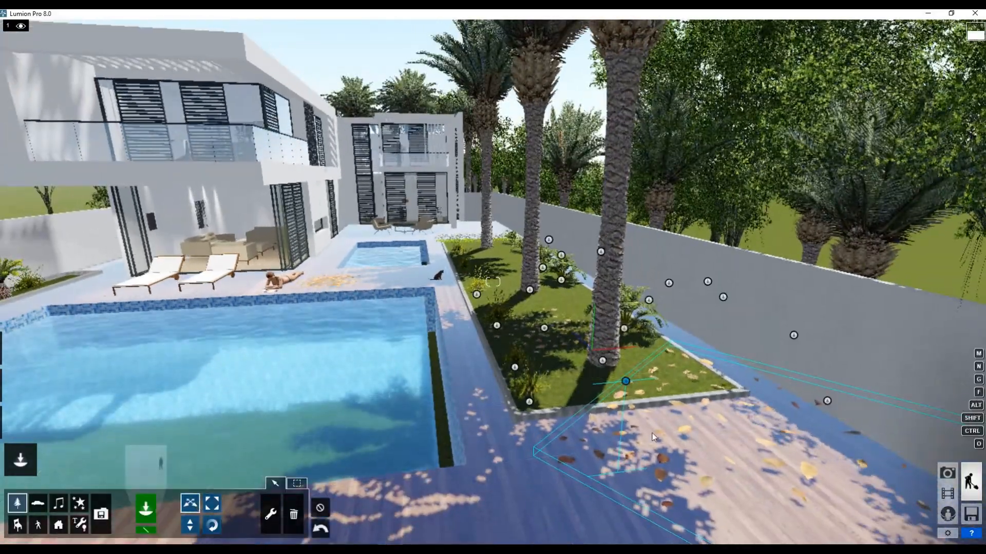
pyautogui.press('s')
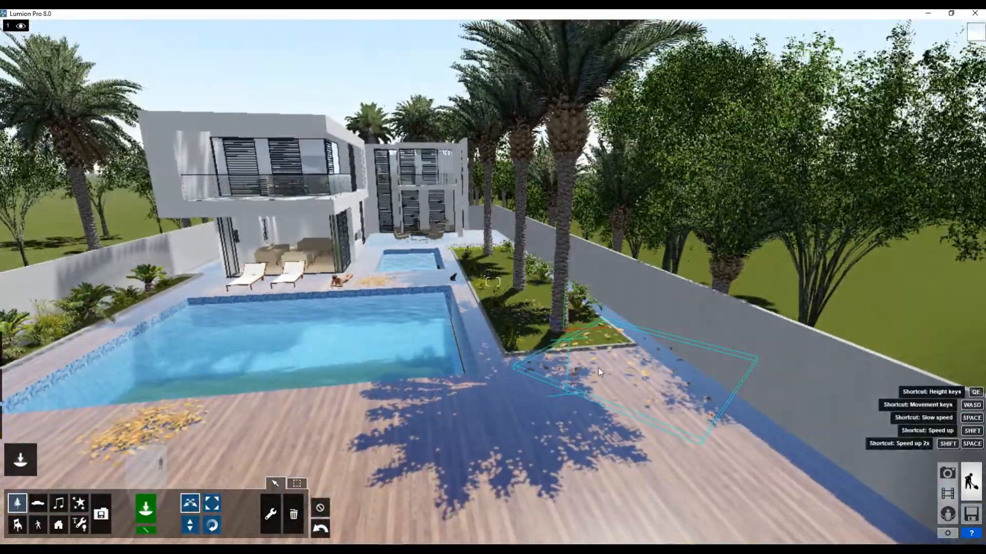
pyautogui.moveTo(568, 339); pyautogui.dragTo(533, 314)
pyautogui.click(212, 504)
pyautogui.press('w')
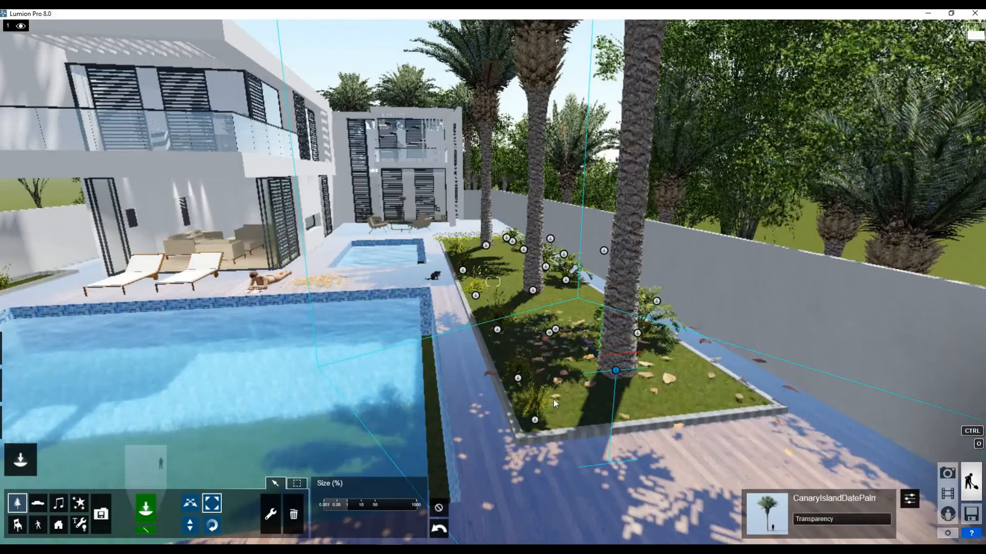
pyautogui.press('w')
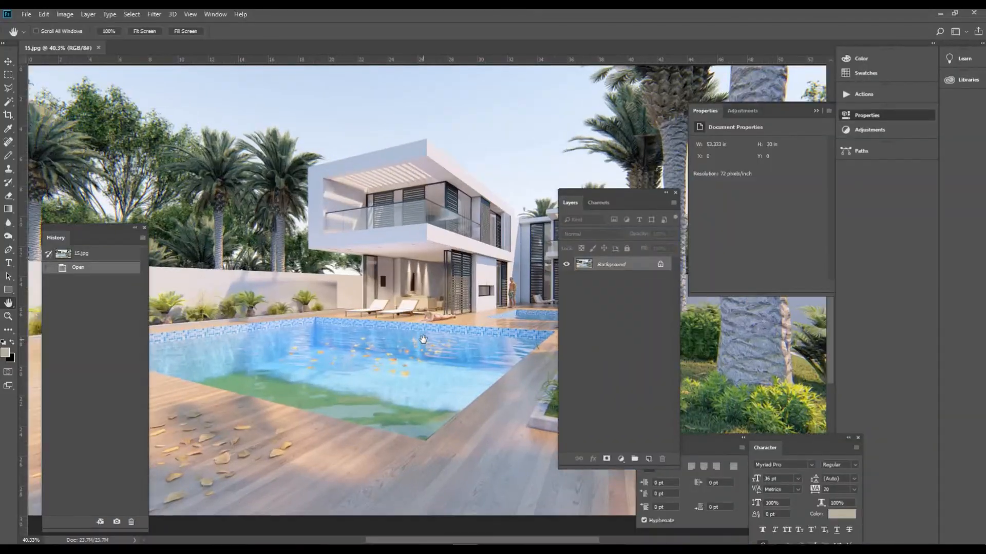
# Step: Duplicate the 15.jpg background layer and apply Smart Sharpen with Amount 200%, Radius 1.0 px and Reduce Noise 10%
pyautogui.hotkey('ctrl', 'j')
pyautogui.click(154, 14)
pyautogui.moveTo(206, 189)
pyautogui.click(308, 231)
pyautogui.moveTo(440, 184); pyautogui.dragTo(375, 225)
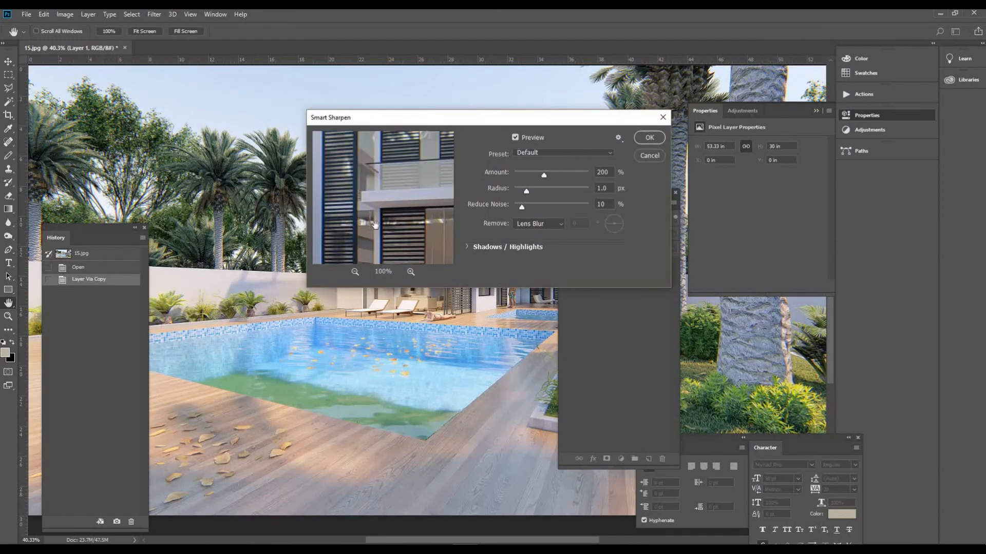
pyautogui.click(644, 142)
pyautogui.keyDown('alt'); pyautogui.scroll(5, 484, 222); pyautogui.keyUp('alt')
pyautogui.keyDown('alt'); pyautogui.scroll(-5, 491, 263); pyautogui.keyUp('alt')
# Step: Add a new empty layer above the sharpened copy
pyautogui.click(647, 461)
pyautogui.keyDown('alt'); pyautogui.scroll(-2, 465, 255); pyautogui.keyUp('alt')
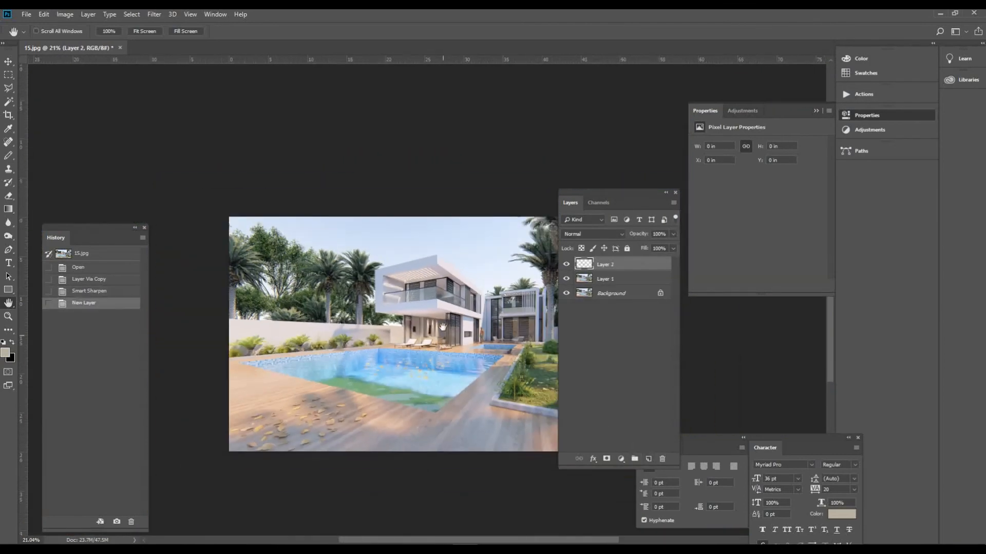
pyautogui.keyDown('alt'); pyautogui.scroll(1, 464, 255); pyautogui.keyUp('alt')
pyautogui.moveTo(429, 355); pyautogui.dragTo(431, 357)
pyautogui.hotkey('ctrl', 'z')
# Step: Set up a custom Foreground to Transparent gradient whose starting colour stop is light blue 599de4
pyautogui.click(50, 32)
pyautogui.click(539, 143)
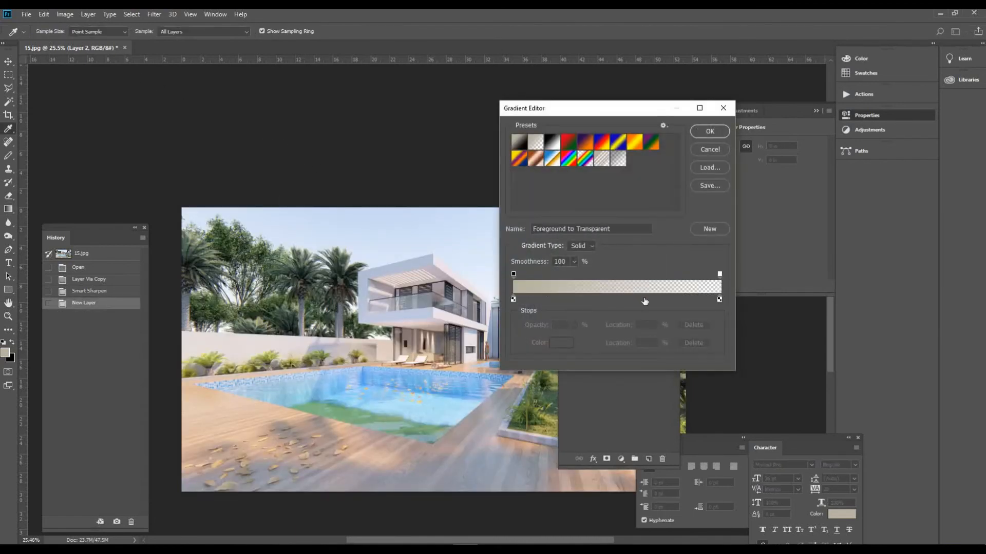
pyautogui.click(600, 197)
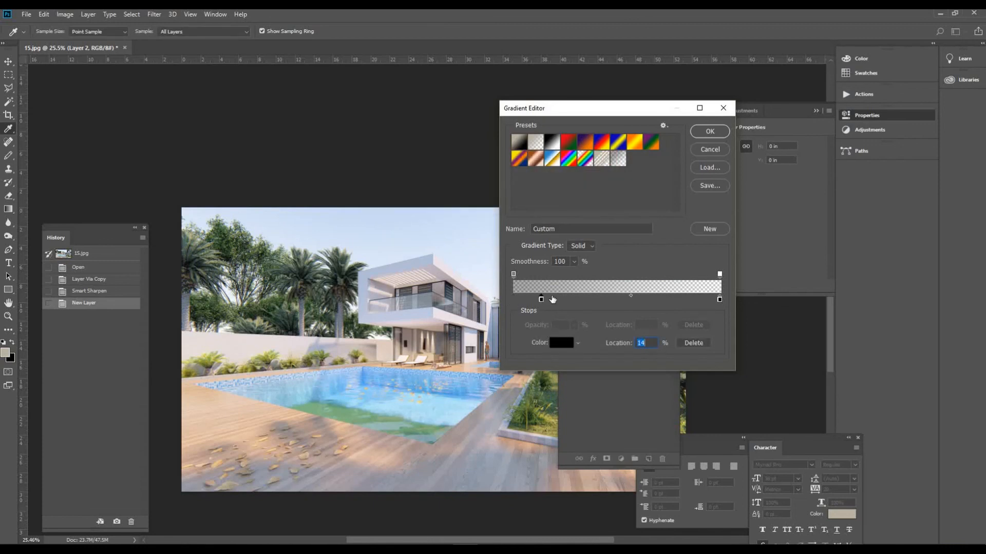
pyautogui.click(554, 343)
pyautogui.click(323, 376)
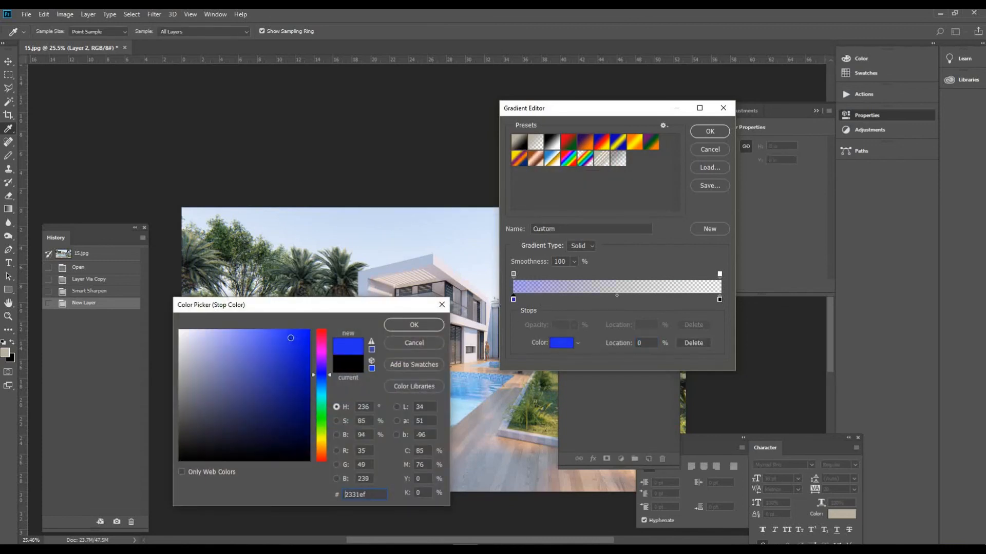
pyautogui.click(322, 384)
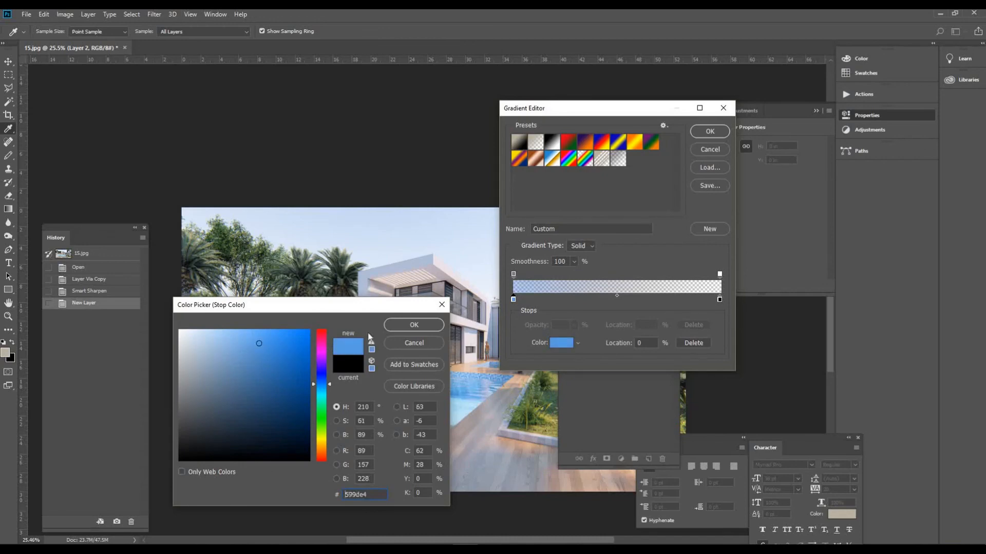
pyautogui.click(413, 325)
pyautogui.click(709, 131)
# Step: Apply the blue gradient twice over the sky on the new layer and set the layer's opacity to 50%
pyautogui.moveTo(427, 407); pyautogui.dragTo(478, 259)
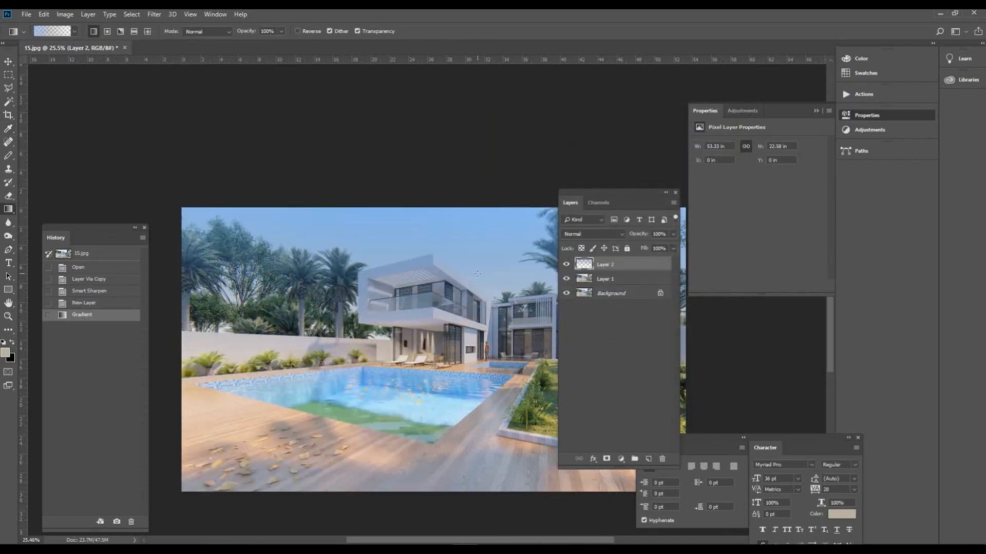
pyautogui.keyDown('alt'); pyautogui.scroll(-1, 478, 259); pyautogui.keyUp('alt')
pyautogui.moveTo(463, 384); pyautogui.dragTo(528, 254)
pyautogui.keyDown('alt'); pyautogui.scroll(4, 529, 254); pyautogui.keyUp('alt')
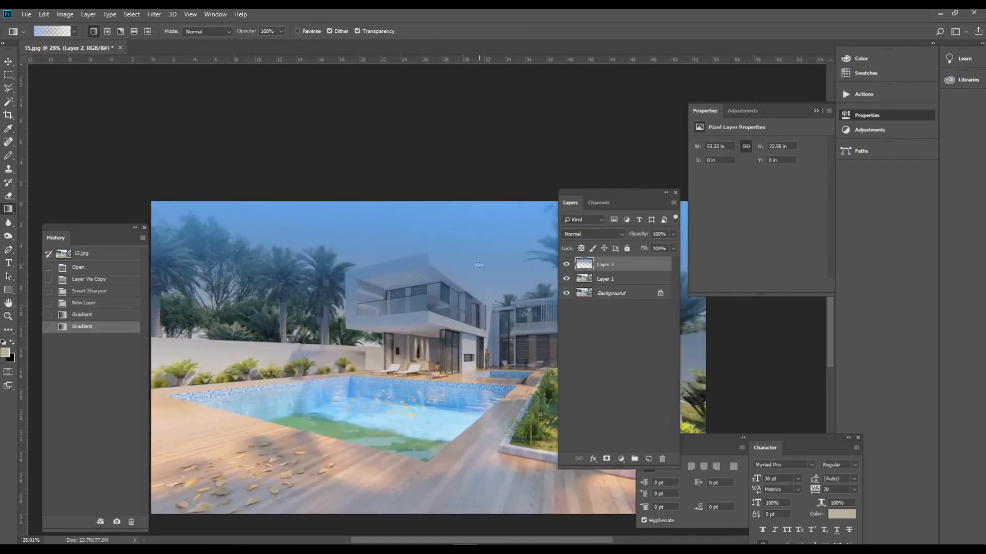
pyautogui.moveTo(672, 246); pyautogui.dragTo(651, 247)
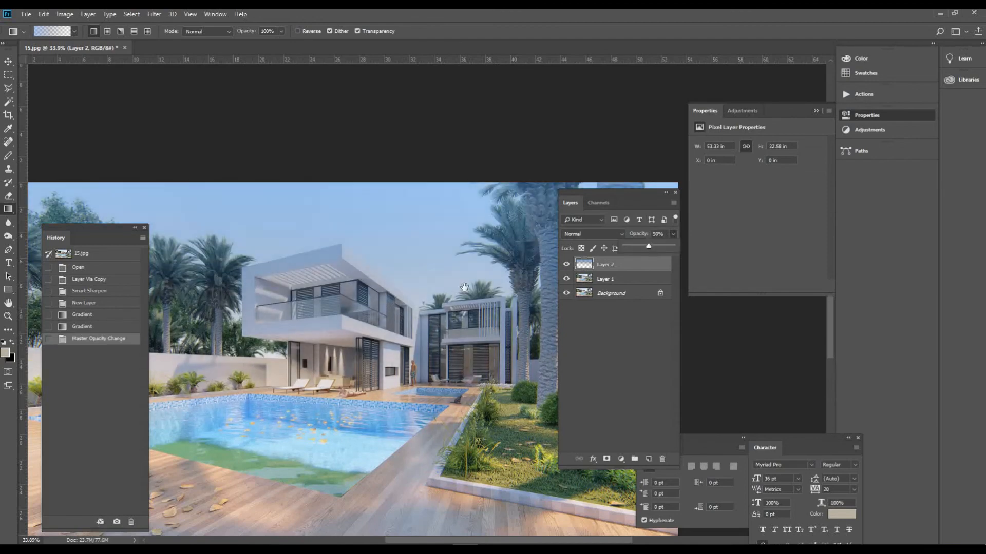
pyautogui.keyDown('alt'); pyautogui.scroll(-2, 559, 262); pyautogui.keyUp('alt')
# Step: Erase the blue gradient over the villa and the palms beside the garden with the Eraser enlarged to size 250
pyautogui.press('e')
pyautogui.keyDown('alt'); pyautogui.scroll(4, 389, 260); pyautogui.keyUp('alt')
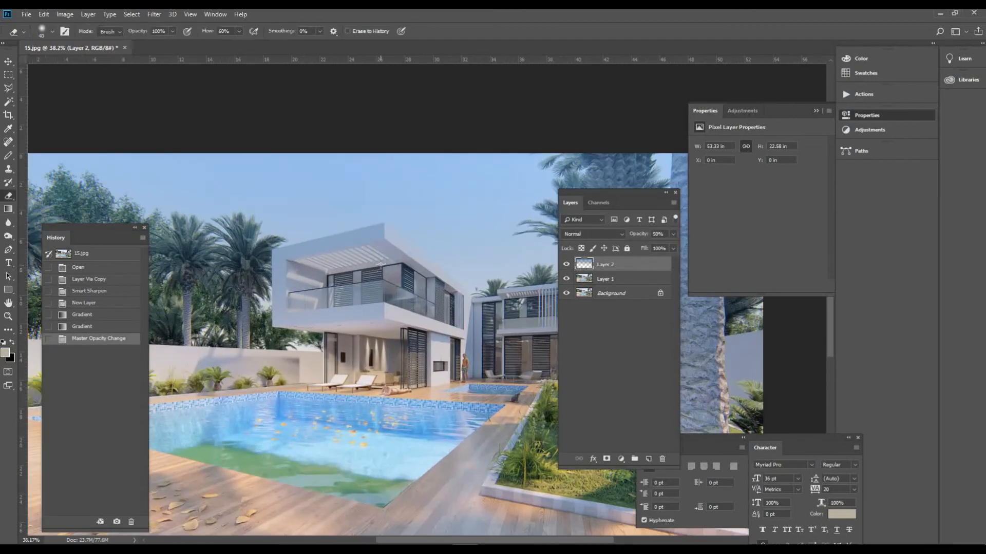
pyautogui.press(']')
pyautogui.press(']')
pyautogui.moveTo(375, 237)
pyautogui.mouseDown()
pyautogui.moveTo(308, 278)
pyautogui.moveTo(388, 327)
pyautogui.mouseUp()
pyautogui.moveTo(427, 290); pyautogui.dragTo(463, 337)
pyautogui.keyDown('alt'); pyautogui.scroll(4, 488, 337); pyautogui.keyUp('alt')
pyautogui.moveTo(491, 336)
pyautogui.mouseDown()
pyautogui.moveTo(467, 348)
pyautogui.moveTo(393, 324)
pyautogui.mouseUp()
pyautogui.moveTo(457, 320); pyautogui.dragTo(470, 287)
pyautogui.keyDown('alt'); pyautogui.scroll(-5, 457, 381); pyautogui.keyUp('alt')
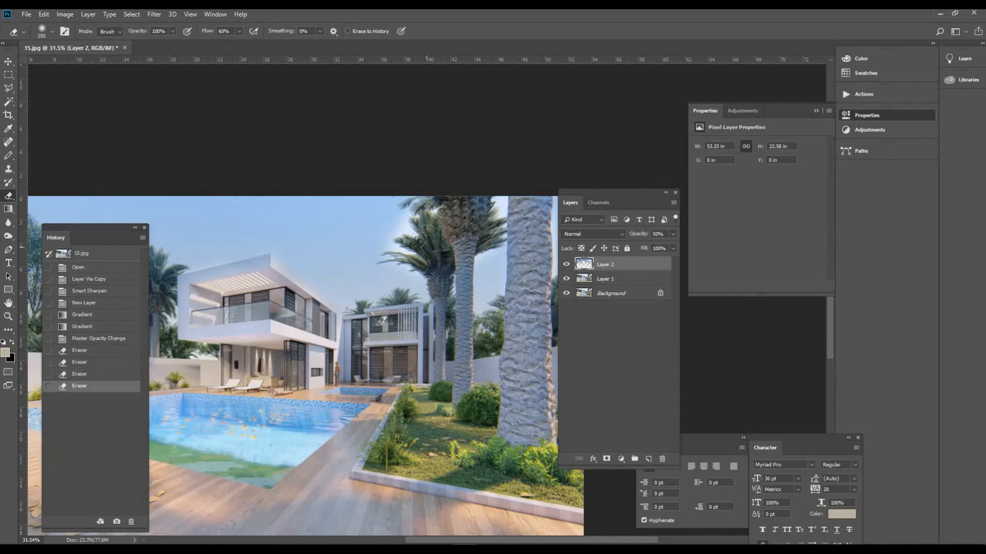
# Step: Undo the last eraser stroke and erase the gradient over the garden palms with a size 500 eraser at 50% opacity
pyautogui.click(89, 376)
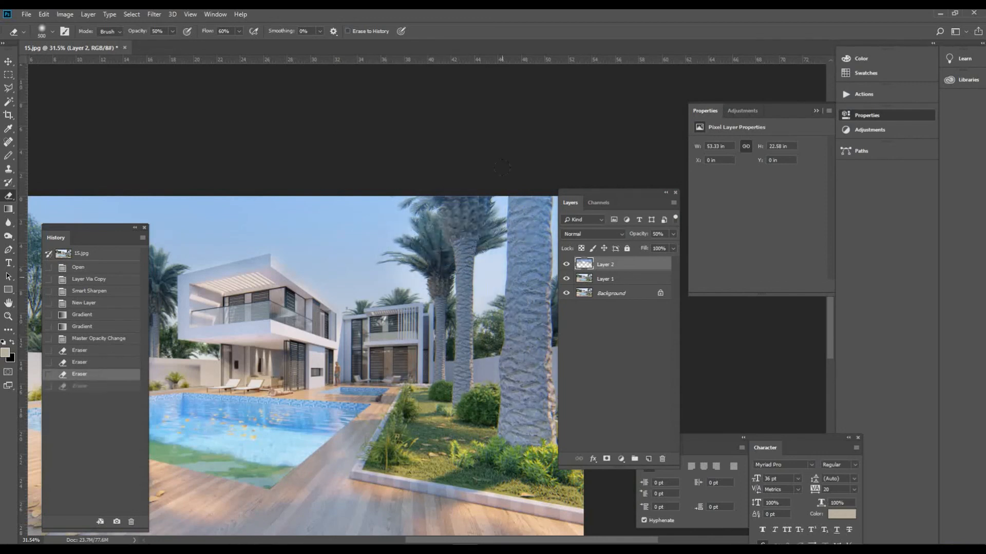
pyautogui.hotkey('ctrl', 'z')
pyautogui.click(471, 218)
pyautogui.click(432, 250)
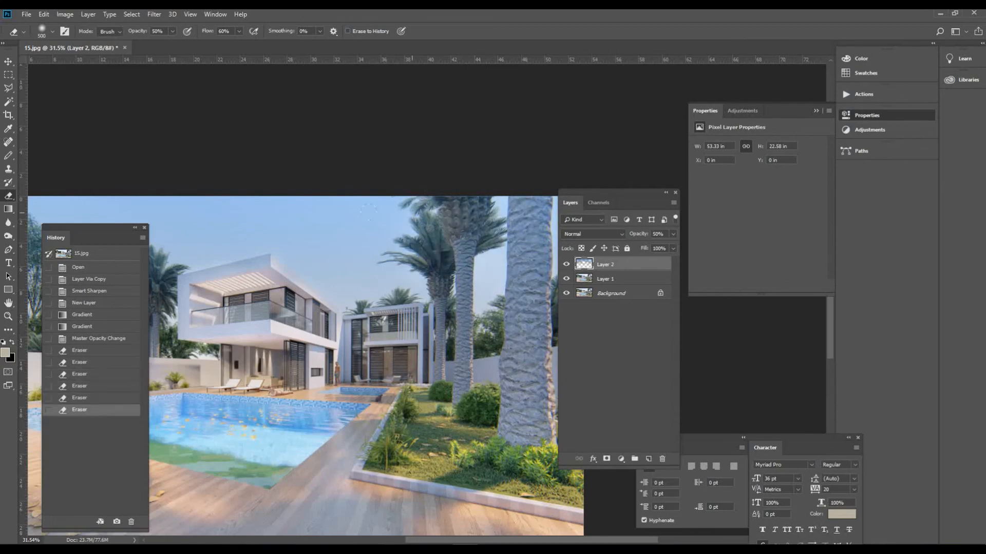
# Step: Erase more of the gradient around the villa's upper floor and set the gradient layer's opacity to 29%
pyautogui.keyDown('alt'); pyautogui.scroll(3, 281, 279); pyautogui.keyUp('alt')
pyautogui.moveTo(281, 279); pyautogui.dragTo(439, 253)
pyautogui.moveTo(438, 381); pyautogui.dragTo(436, 346)
pyautogui.keyDown('alt'); pyautogui.scroll(2, 436, 346); pyautogui.keyUp('alt')
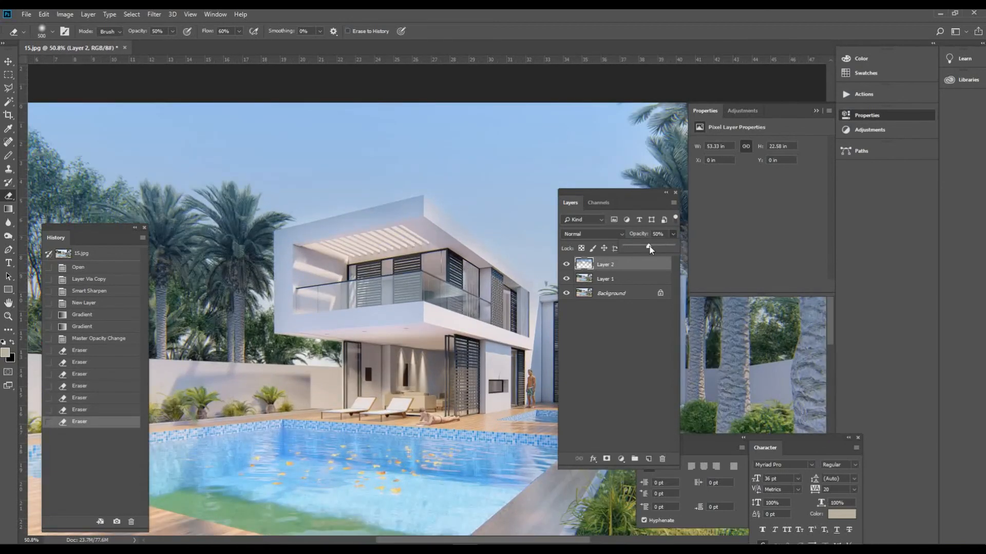
pyautogui.moveTo(670, 251); pyautogui.dragTo(640, 249)
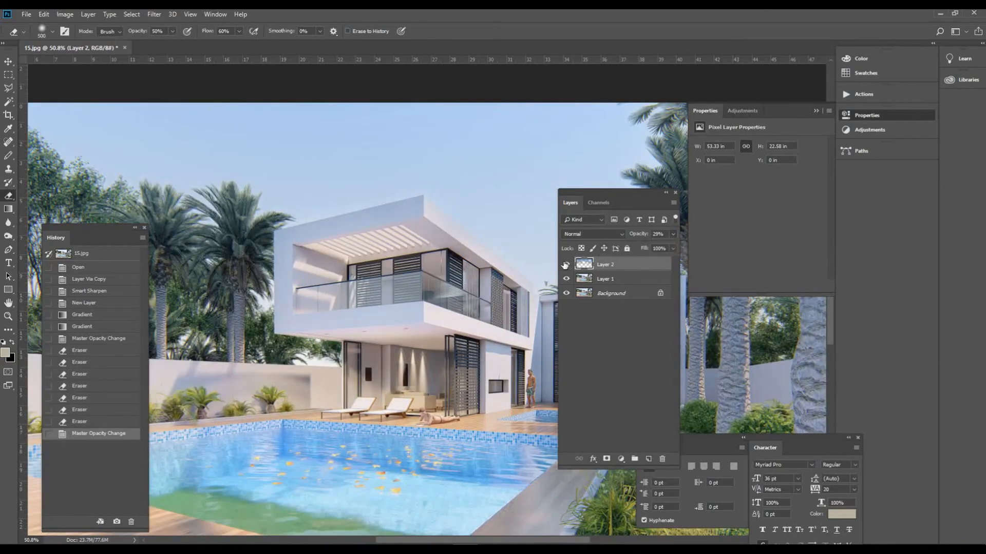
# Step: Examine the retouched image in full-screen view, from the whole scene to close-ups of the villa and sky
pyautogui.press('f')
pyautogui.press('f')
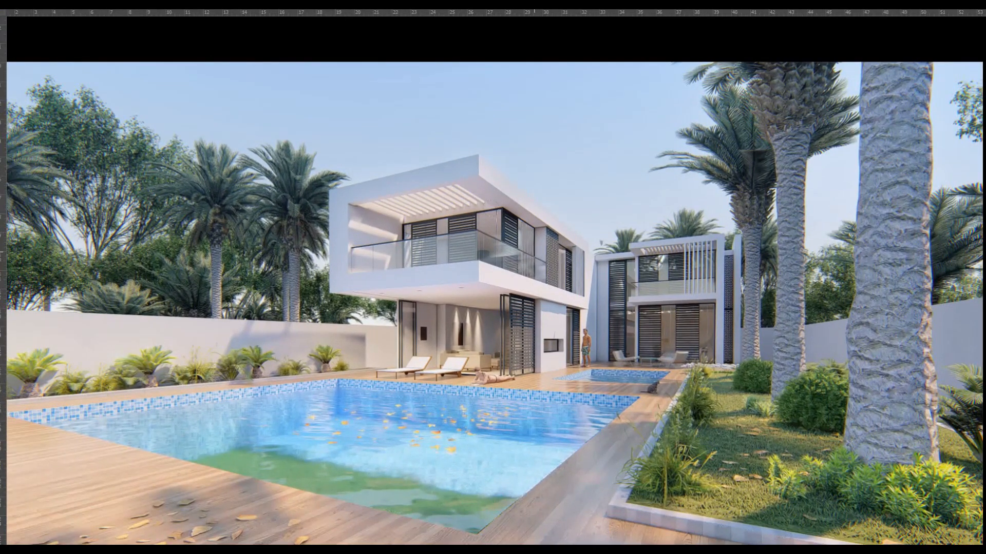
pyautogui.keyDown('alt'); pyautogui.scroll(-3, 534, 253); pyautogui.keyUp('alt')
pyautogui.press('f')
pyautogui.press('f')
pyautogui.keyDown('alt'); pyautogui.scroll(6, 534, 253); pyautogui.keyUp('alt')
pyautogui.moveTo(539, 247); pyautogui.dragTo(477, 297)
pyautogui.keyDown('alt'); pyautogui.scroll(-3, 476, 292); pyautogui.keyUp('alt')
pyautogui.press('f')
pyautogui.keyDown('alt'); pyautogui.scroll(1, 539, 234); pyautogui.keyUp('alt')
pyautogui.keyDown('alt'); pyautogui.scroll(1, 539, 234); pyautogui.keyUp('alt')
pyautogui.press('f')
pyautogui.keyDown('alt'); pyautogui.scroll(1, 468, 236); pyautogui.keyUp('alt')
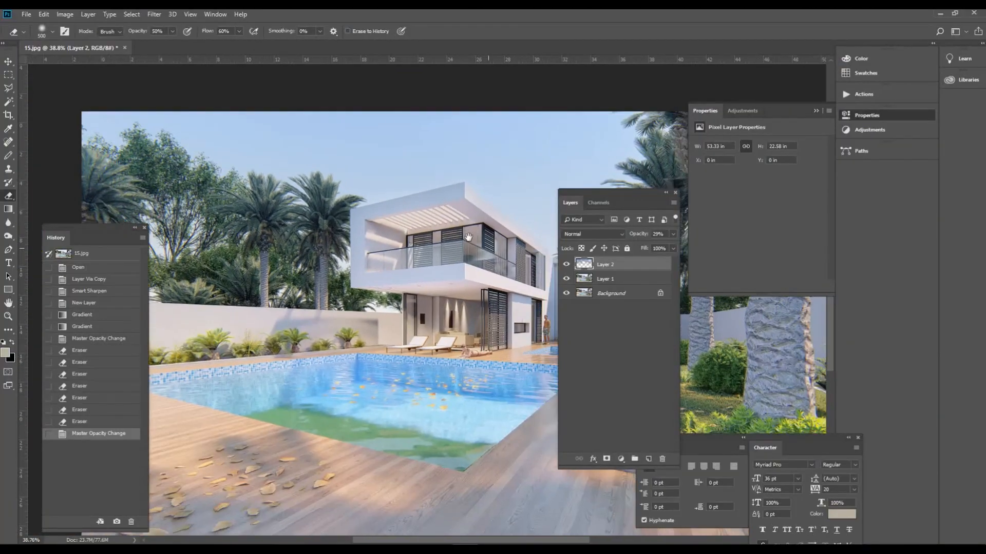
# Step: Add a Brightness/Contrast adjustment layer above the blue gradient layer
pyautogui.moveTo(468, 236); pyautogui.dragTo(426, 219)
pyautogui.click(621, 458)
pyautogui.click(665, 313)
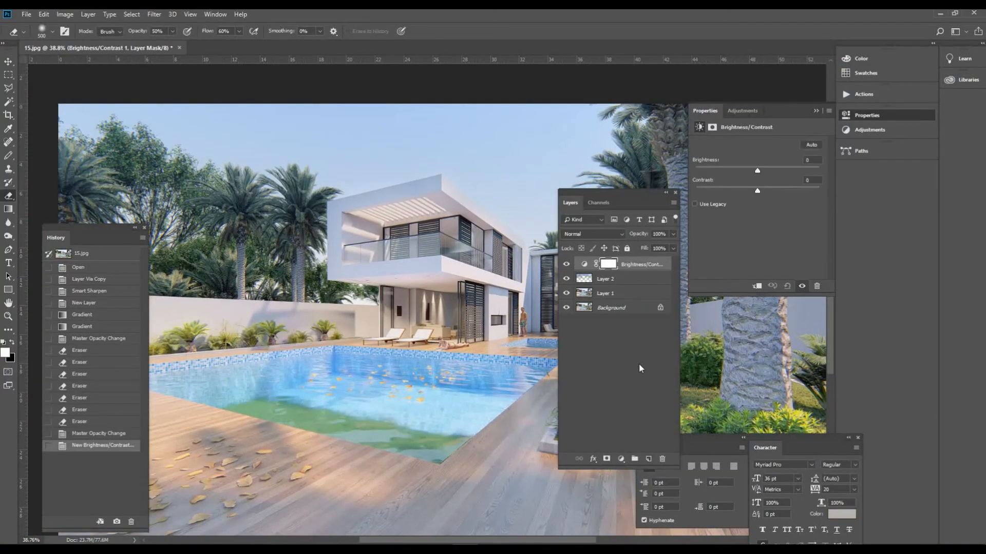
# Step: Set the adjustment layer's brightness to 5 and contrast to 11, and add a Color Balance layer with the midtones' Yellow–Blue at +10
pyautogui.moveTo(786, 186); pyautogui.dragTo(759, 171)
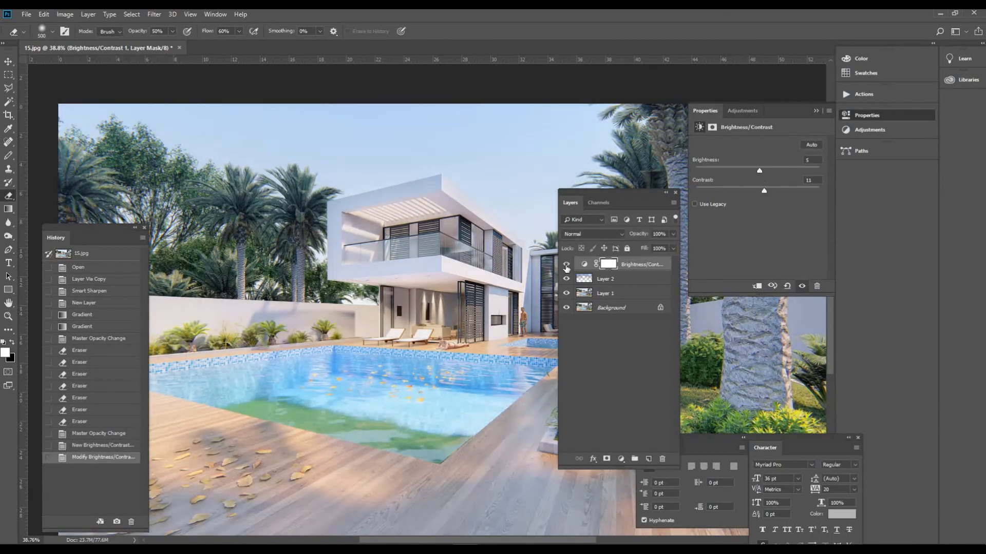
pyautogui.click(621, 458)
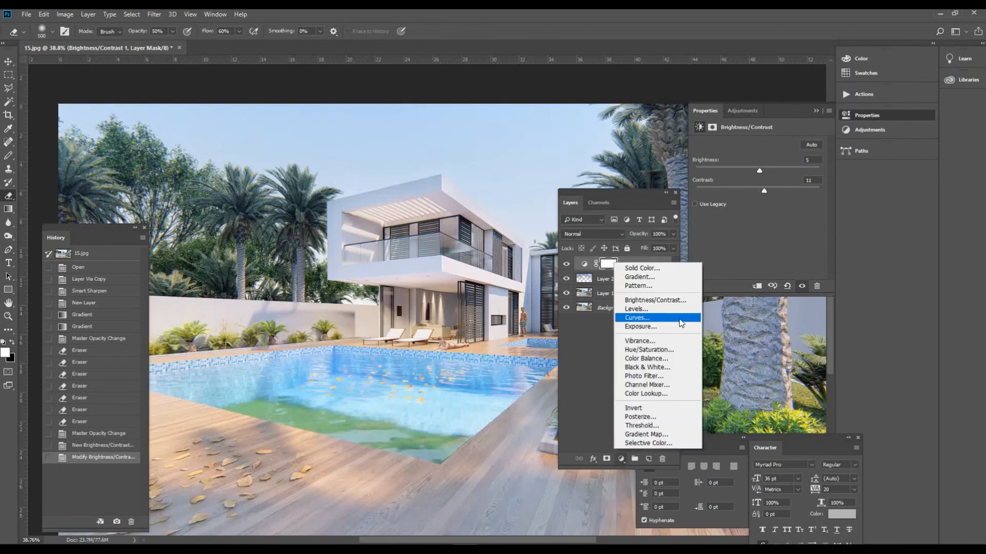
pyautogui.click(666, 359)
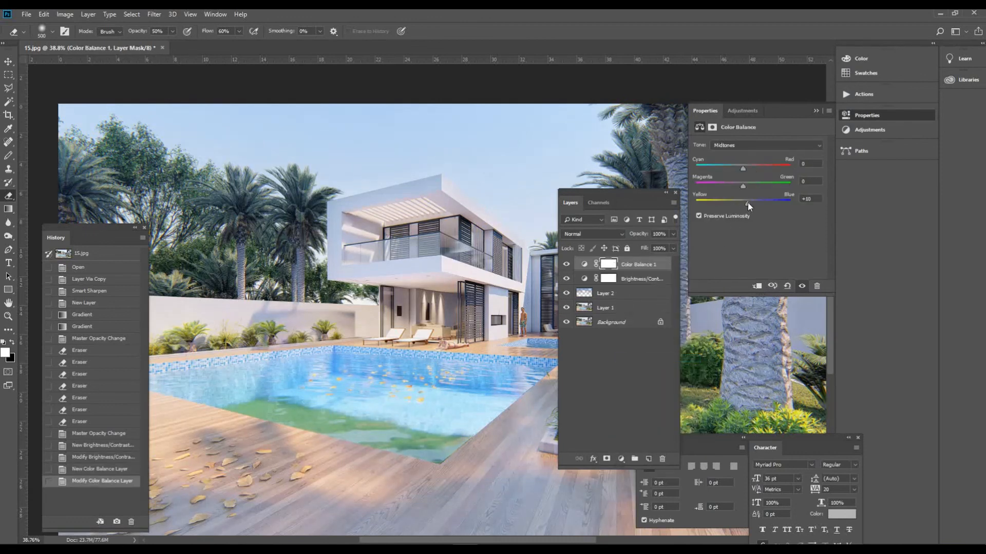
pyautogui.click(566, 264)
pyautogui.moveTo(502, 325); pyautogui.dragTo(465, 332)
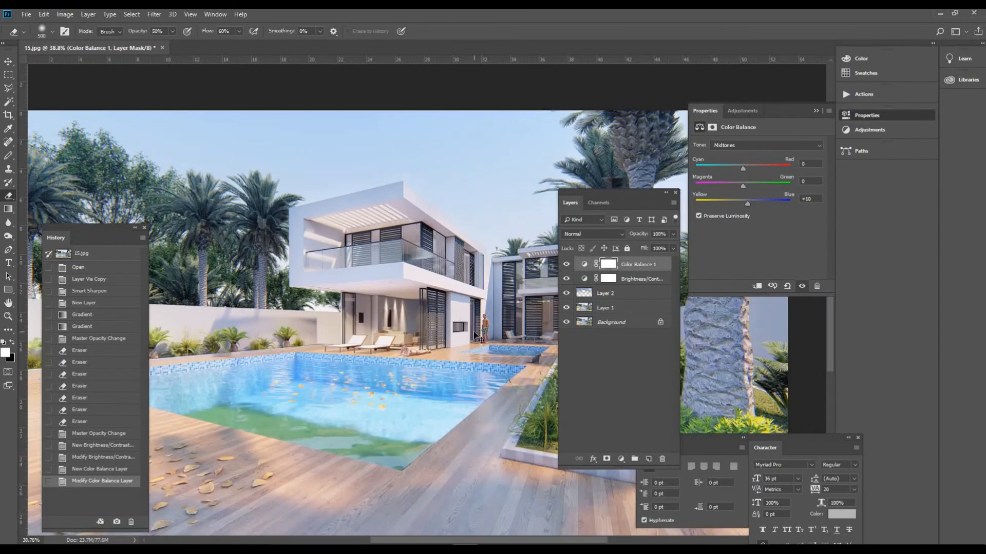
# Step: Save the layered image as a Photoshop file named 15shop.psd in the Render folder
pyautogui.hotkey('ctrl', 'shift', 's')
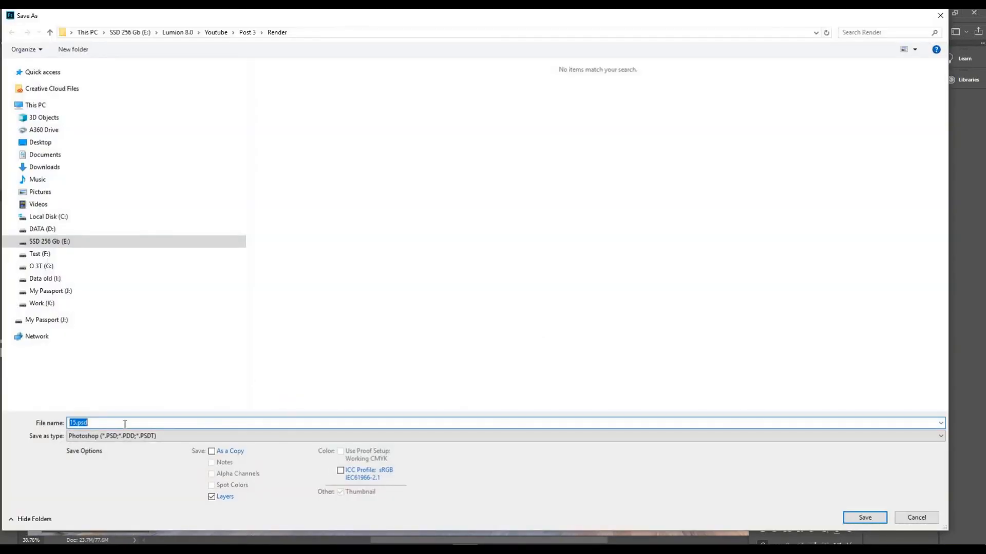
pyautogui.write('shop')
pyautogui.press('Return')
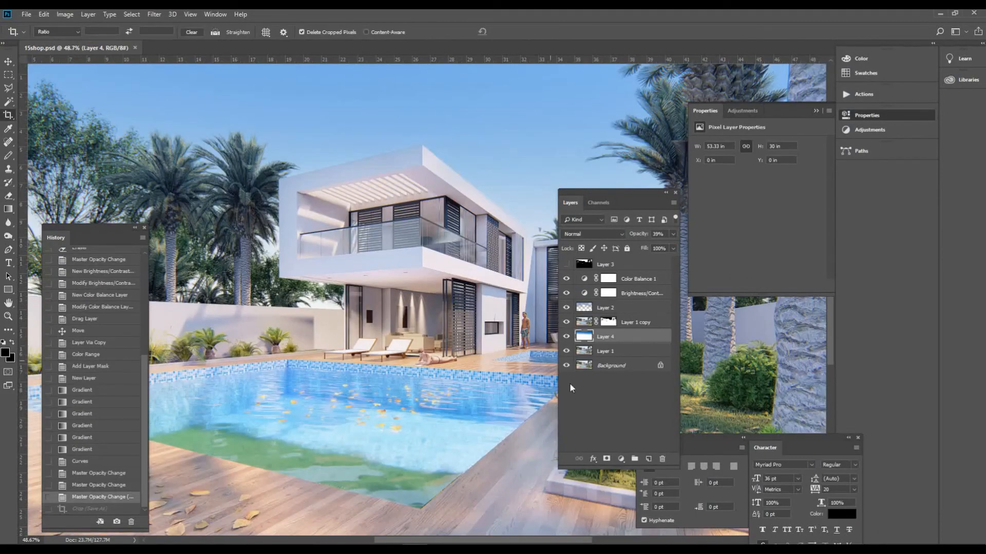
# Step: Add a second Brightness/Contrast adjustment layer above Color Balance 1 and set its contrast to -9
pyautogui.click(620, 459)
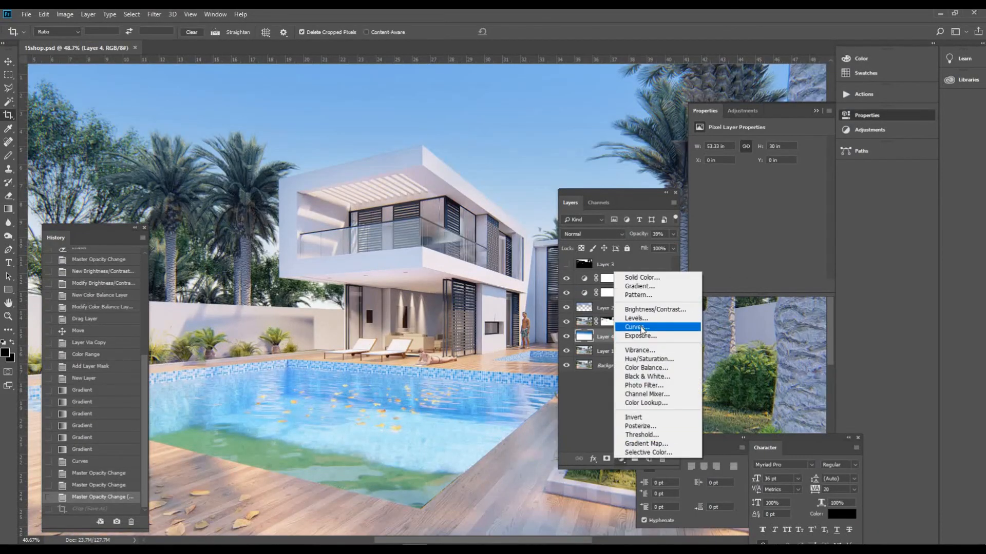
pyautogui.click(594, 310)
pyautogui.click(608, 280)
pyautogui.click(620, 459)
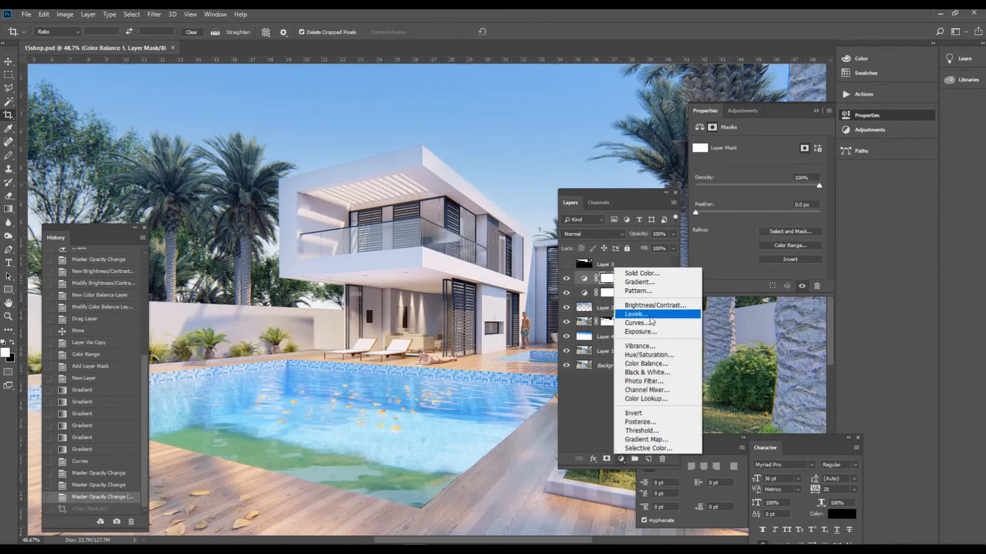
pyautogui.click(654, 305)
pyautogui.moveTo(762, 189); pyautogui.dragTo(784, 190)
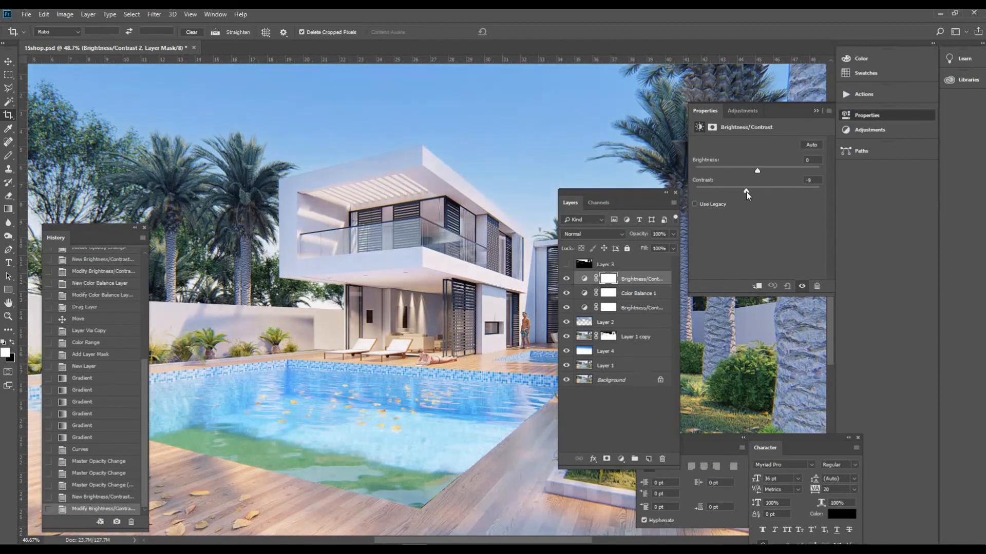
# Step: Add a Levels adjustment layer with the shadow input level at 20 and review the villa image in full-screen view
pyautogui.click(621, 459)
pyautogui.click(654, 317)
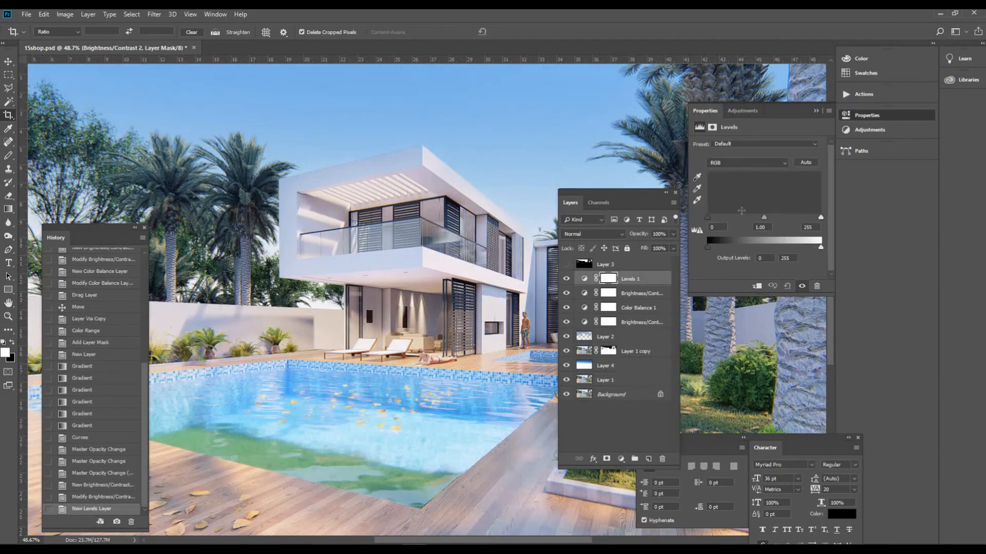
pyautogui.moveTo(711, 220); pyautogui.dragTo(717, 217)
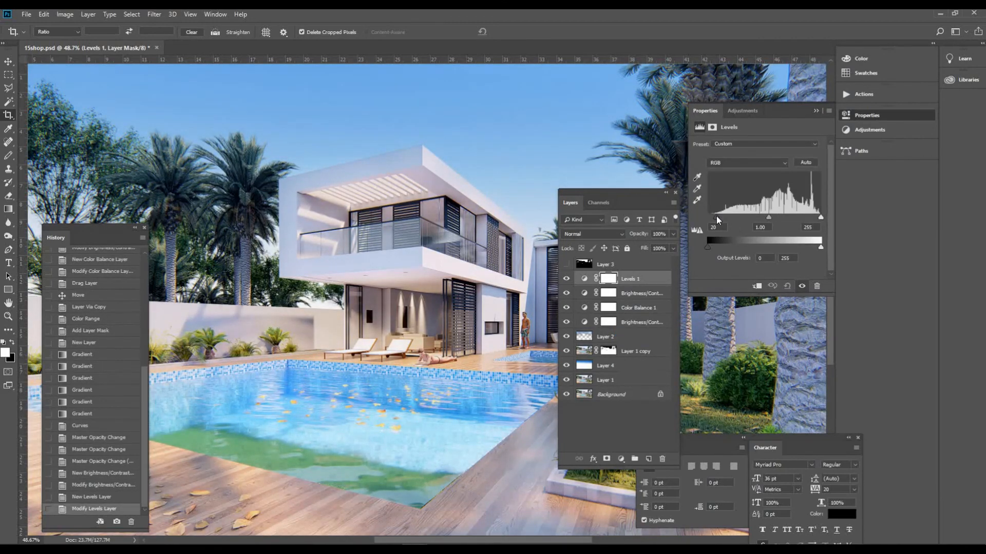
pyautogui.press('f')
pyautogui.press('f')
pyautogui.keyDown('alt'); pyautogui.scroll(2, 495, 244); pyautogui.keyUp('alt')
pyautogui.moveTo(544, 211); pyautogui.dragTo(528, 246)
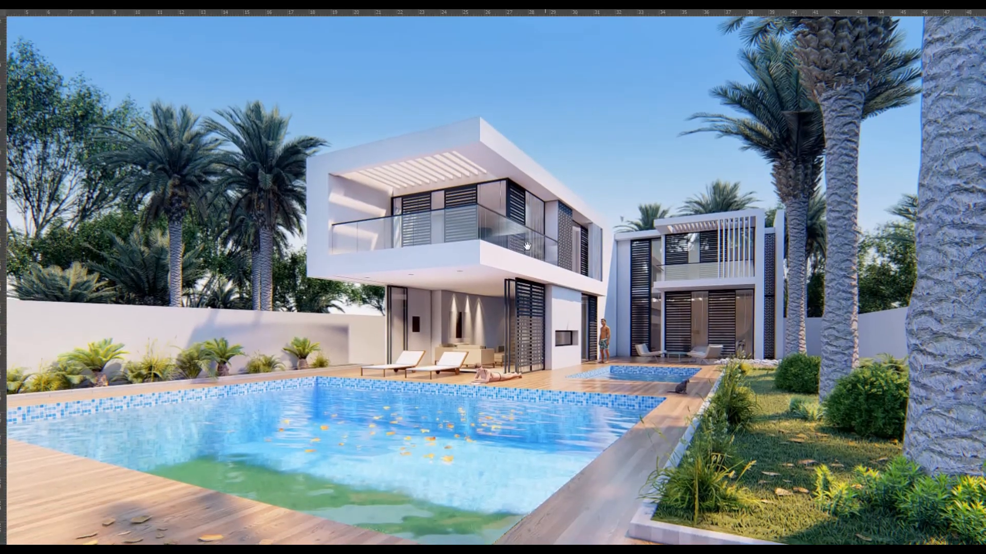